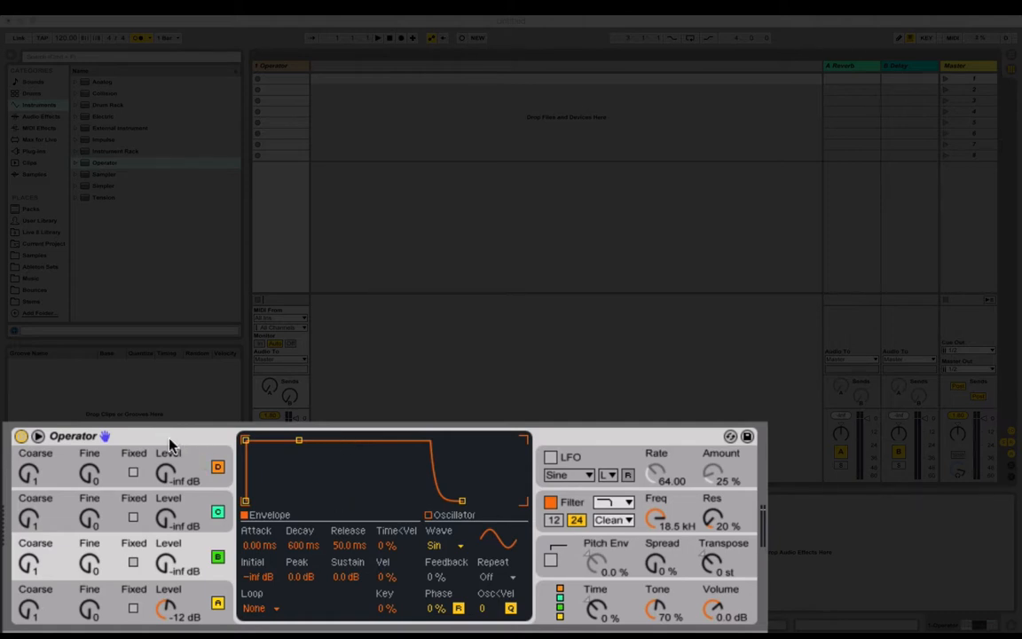
- Look through the level controls and settings of Operator's oscillators A, D and B
left_click(188, 600)
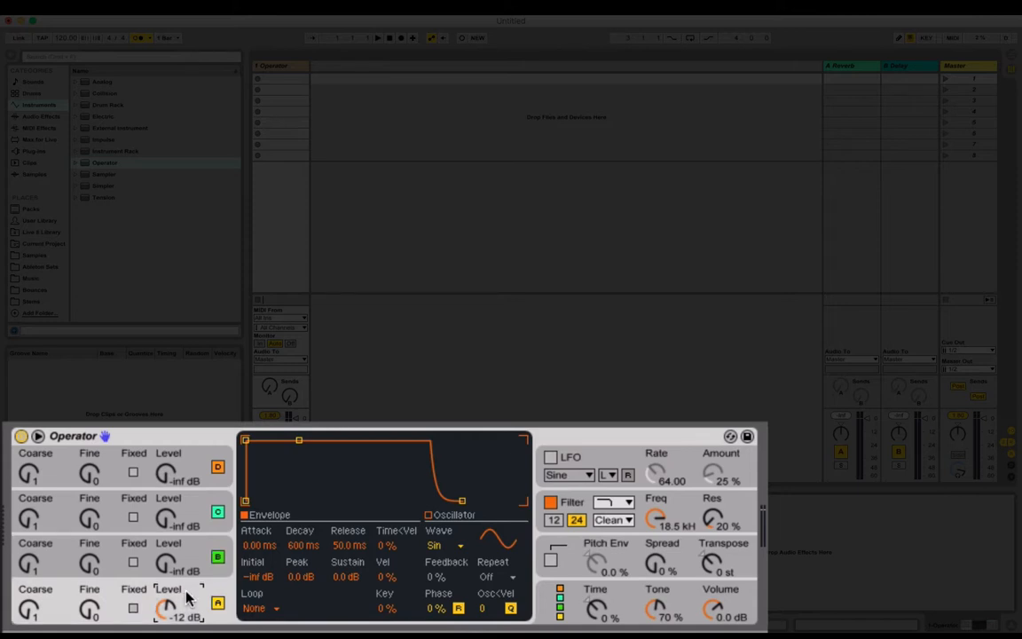
left_click(181, 478)
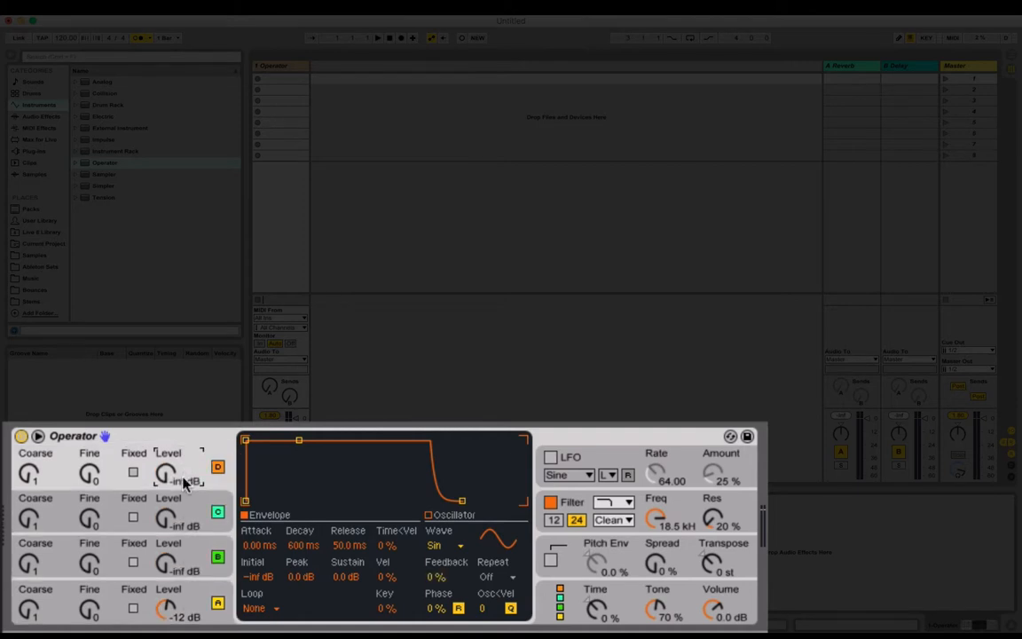
left_click(184, 605)
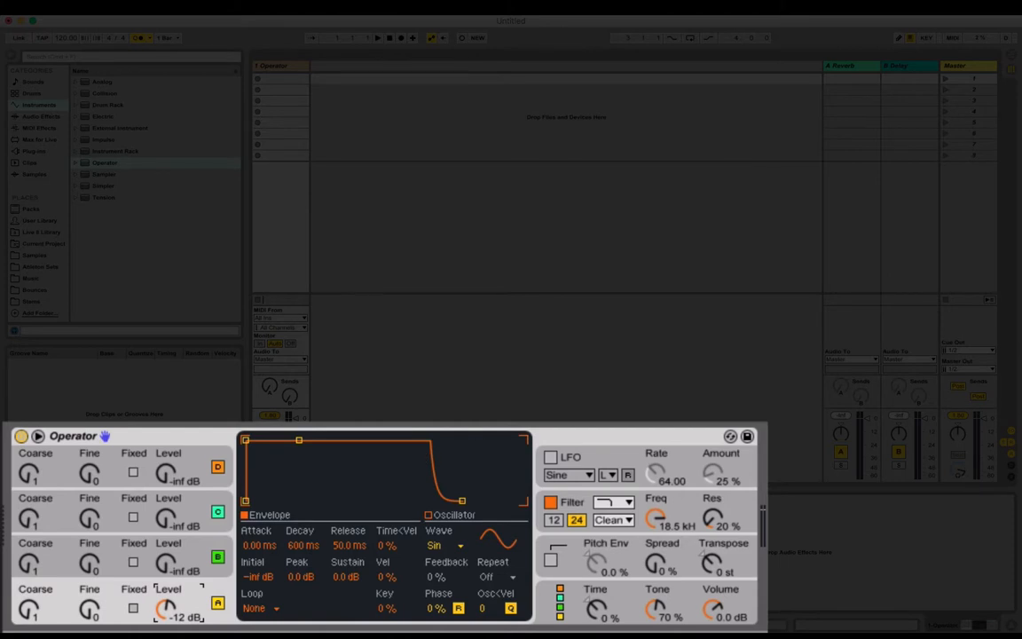
left_click(167, 561)
- Audition the Saw 8 waveform on oscillator A and change it to Saw 16
left_click(188, 608)
left_click(440, 547)
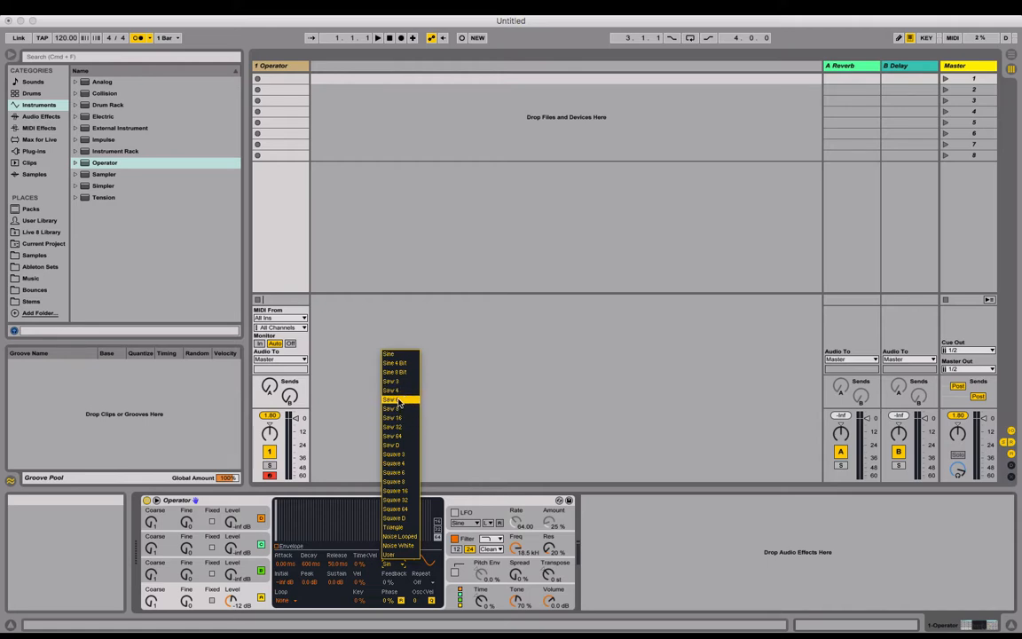
left_click(402, 409)
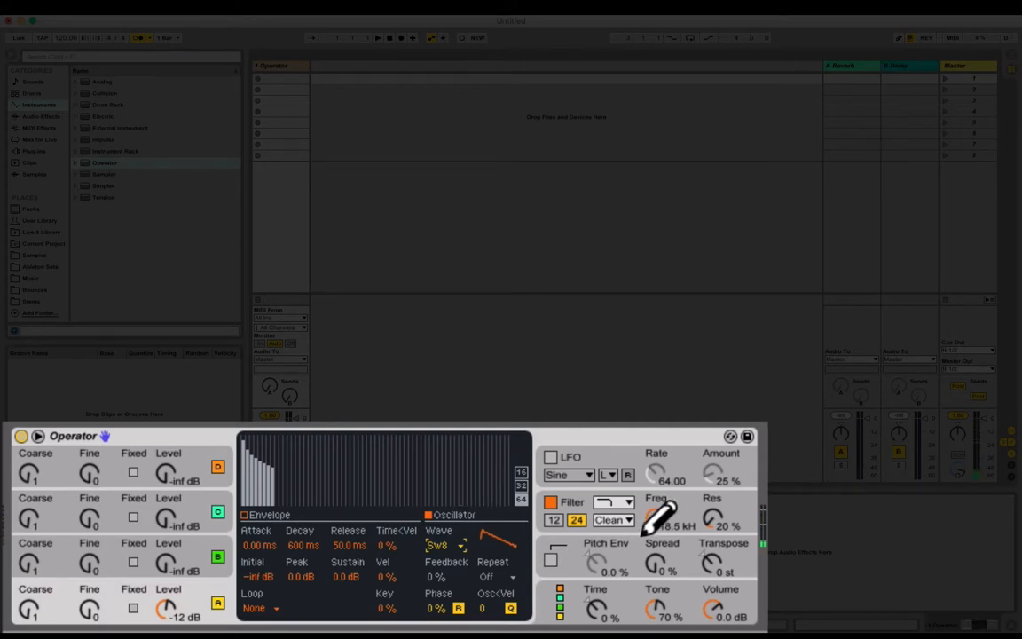
left_click(461, 545)
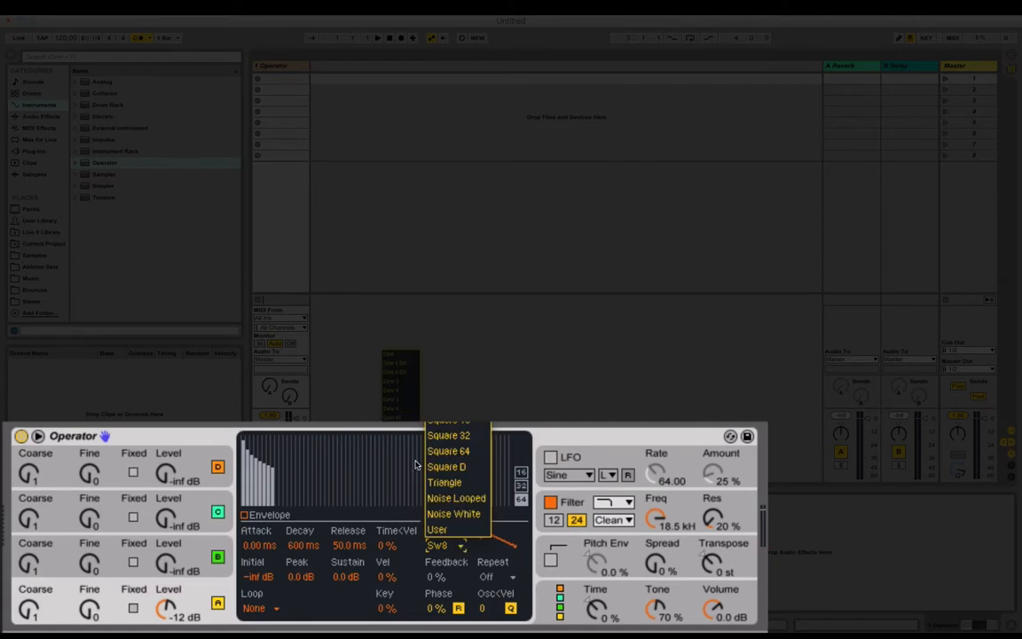
left_click(407, 422)
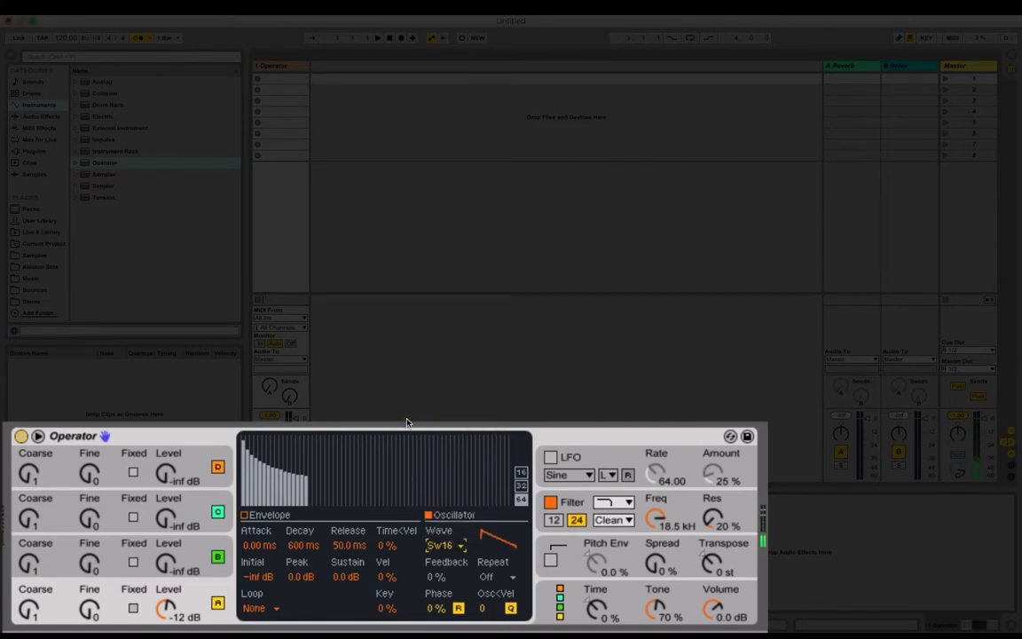
- Try the Saw 64 waveform on oscillator A and return it to Saw 16
left_click(440, 545)
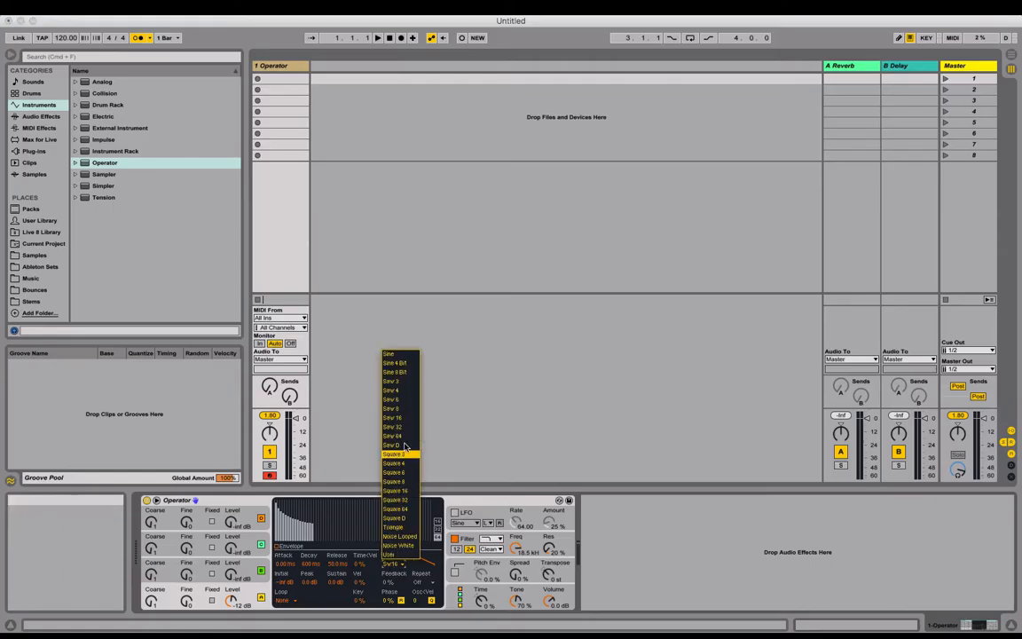
left_click(404, 438)
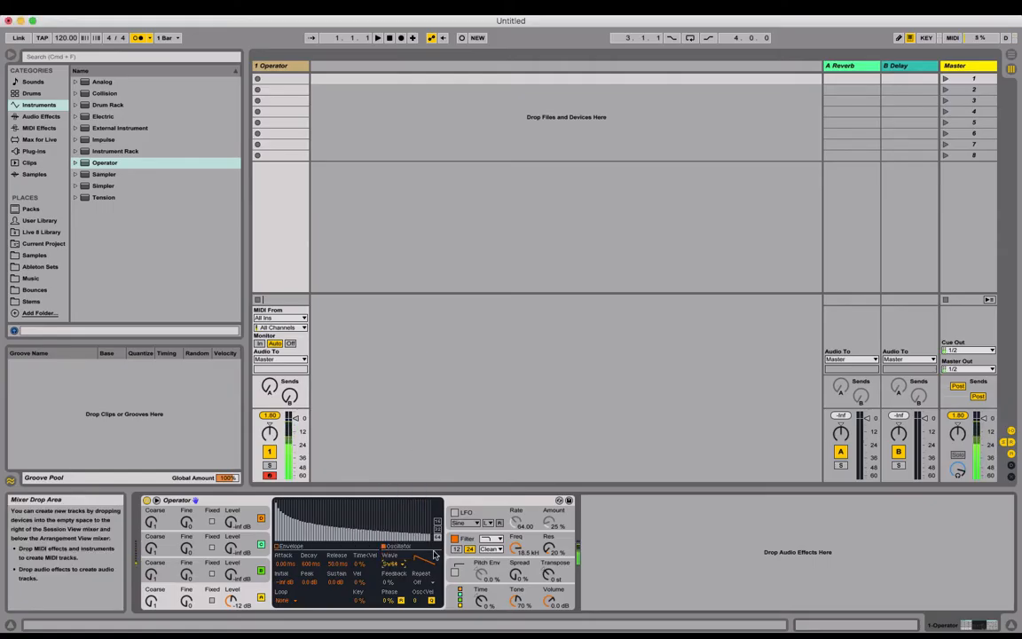
left_click(398, 572)
left_click(395, 566)
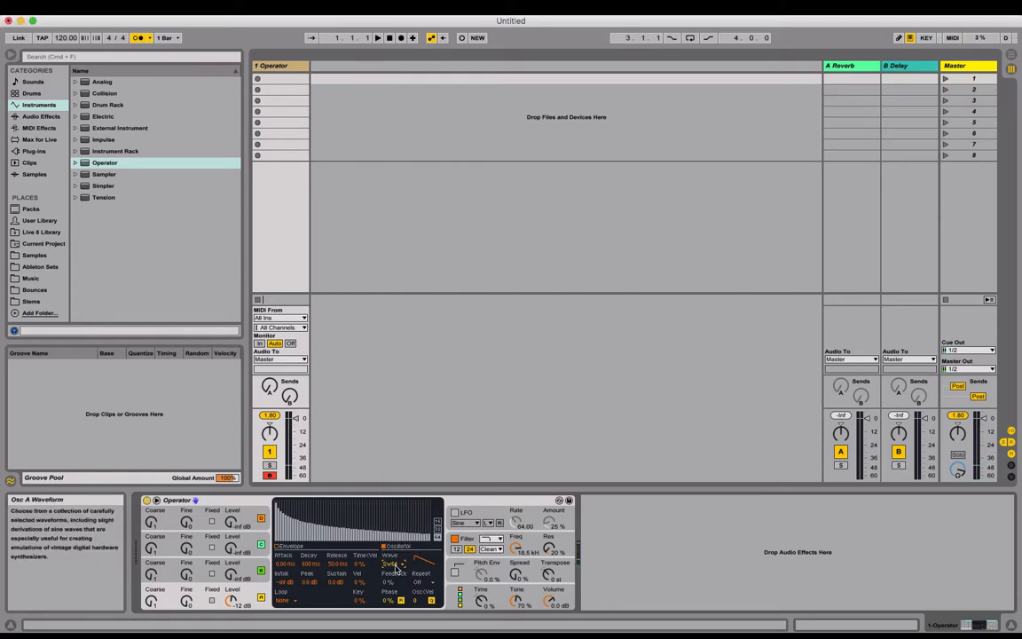
left_click(396, 564)
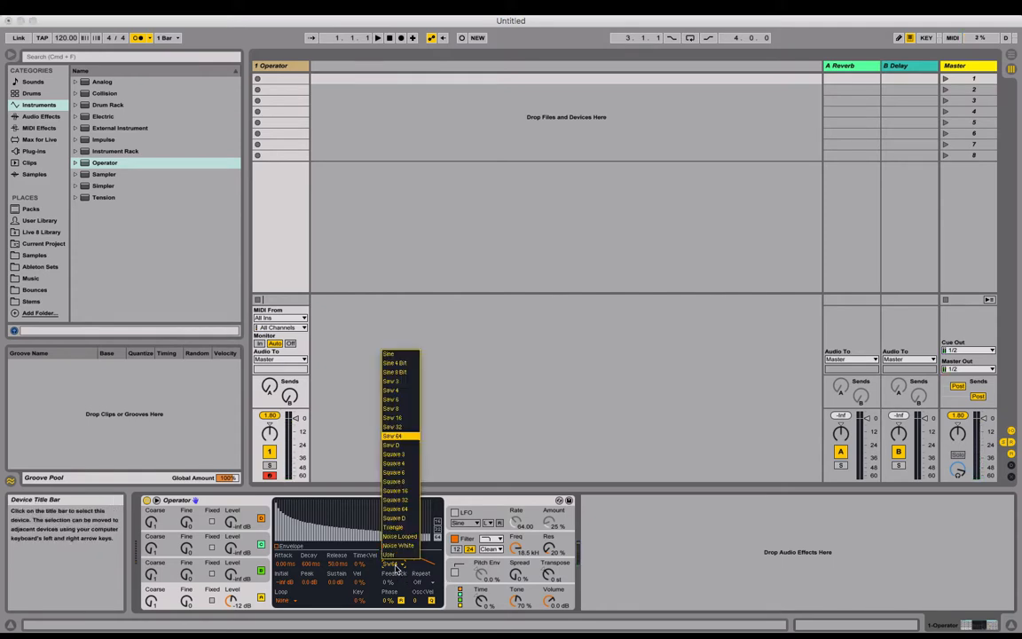
left_click(401, 420)
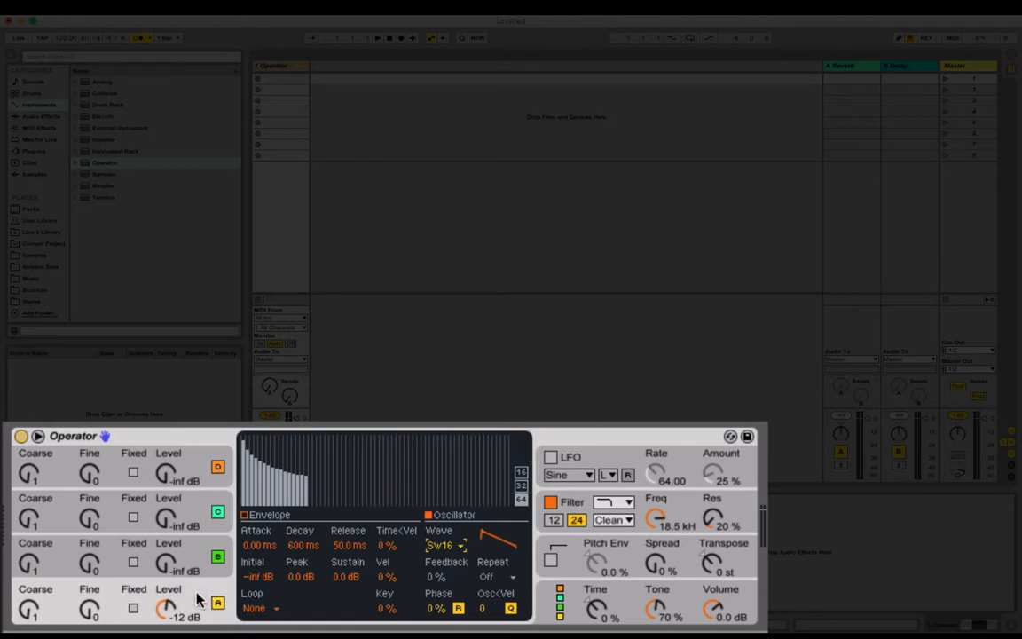
- Show oscillator A's envelope and set its attack time to 3.20 s
left_click(261, 516)
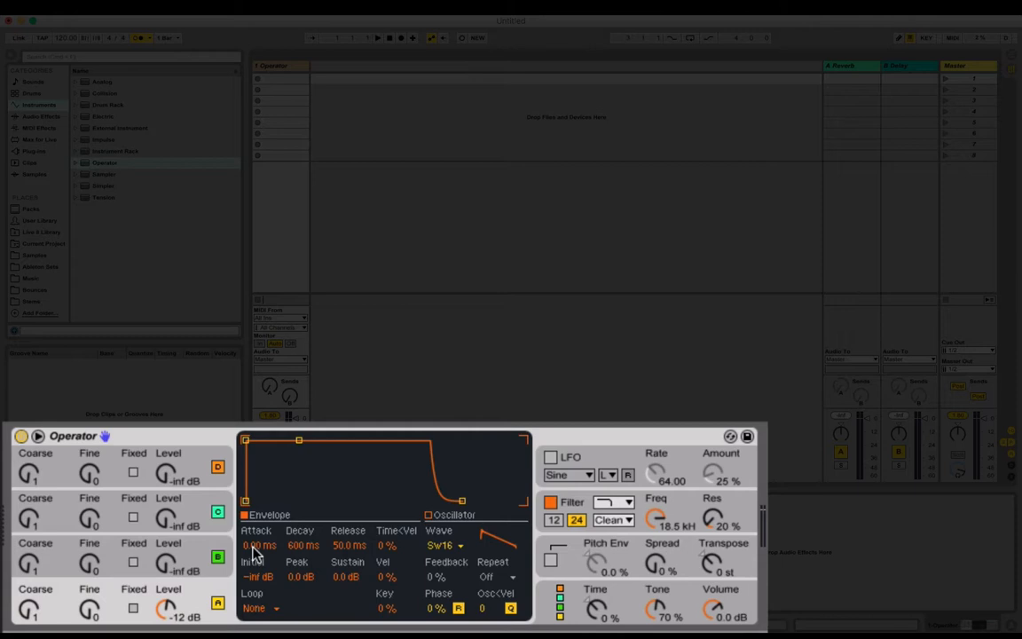
left_click_drag(252, 549, 252, 491)
mouse_move(255, 545)
left_mouse_down()
mouse_move(255, 533)
mouse_move(255, 542)
left_mouse_up()
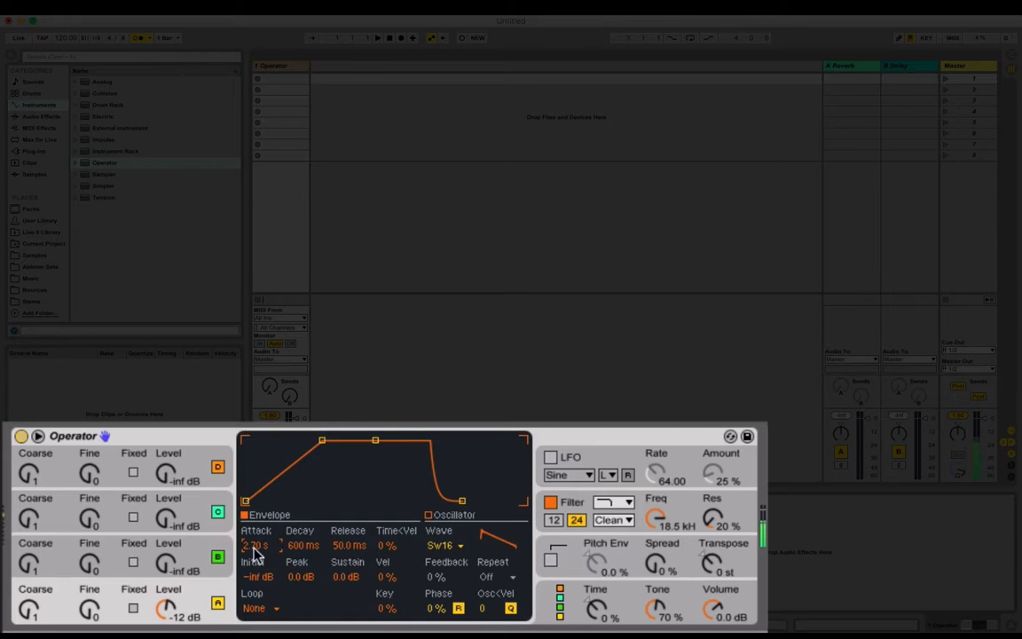
left_click_drag(254, 548, 253, 527)
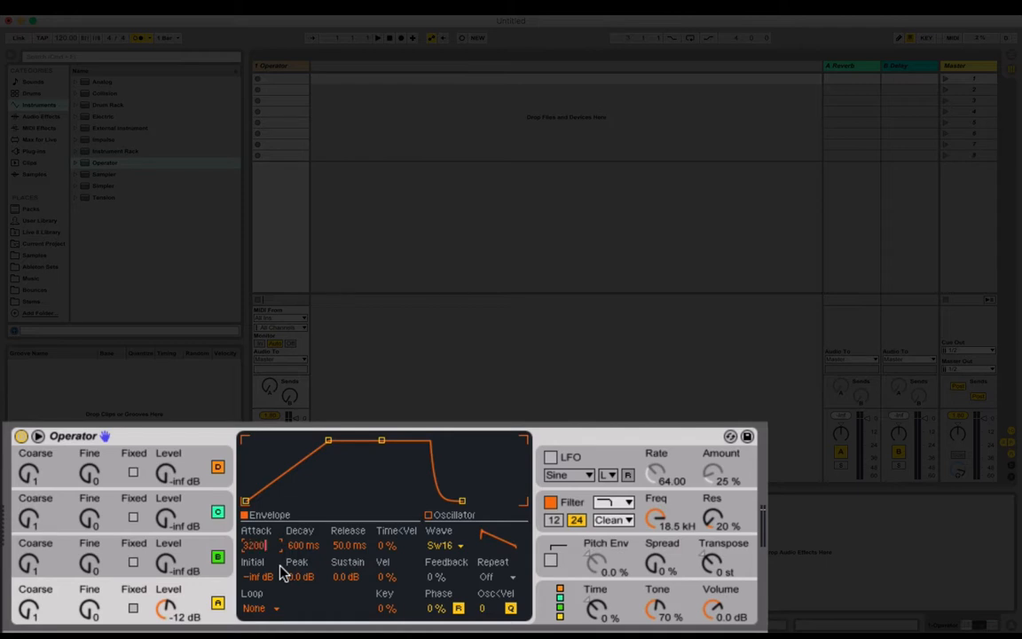
key("Return")
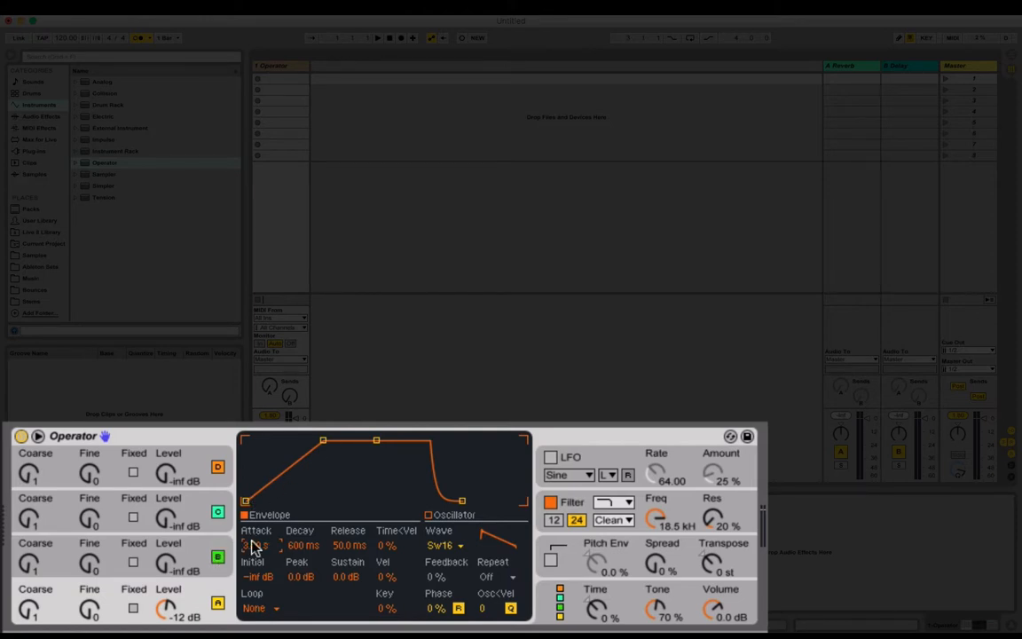
- Glance at oscillator B's settings, return to oscillator A and set its envelope release to 12.8 s
left_click(189, 546)
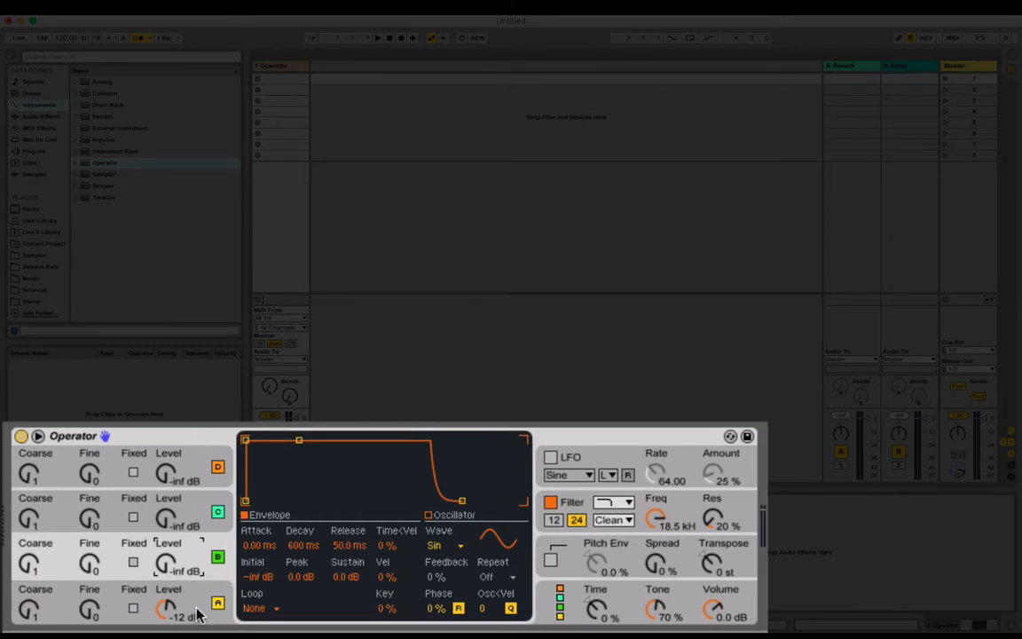
left_click(169, 607)
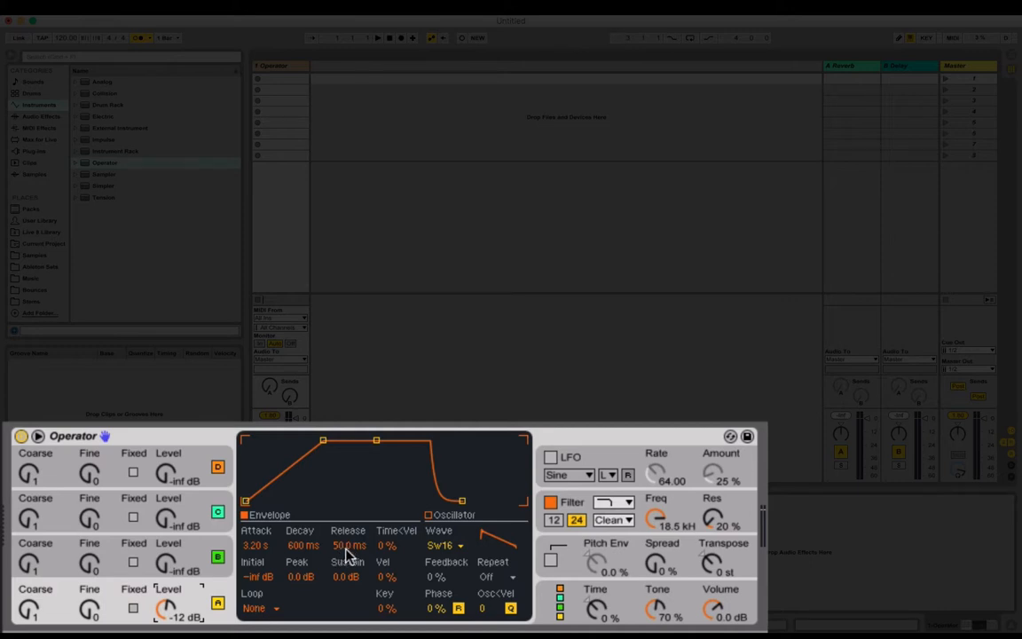
left_click_drag(348, 555, 348, 491)
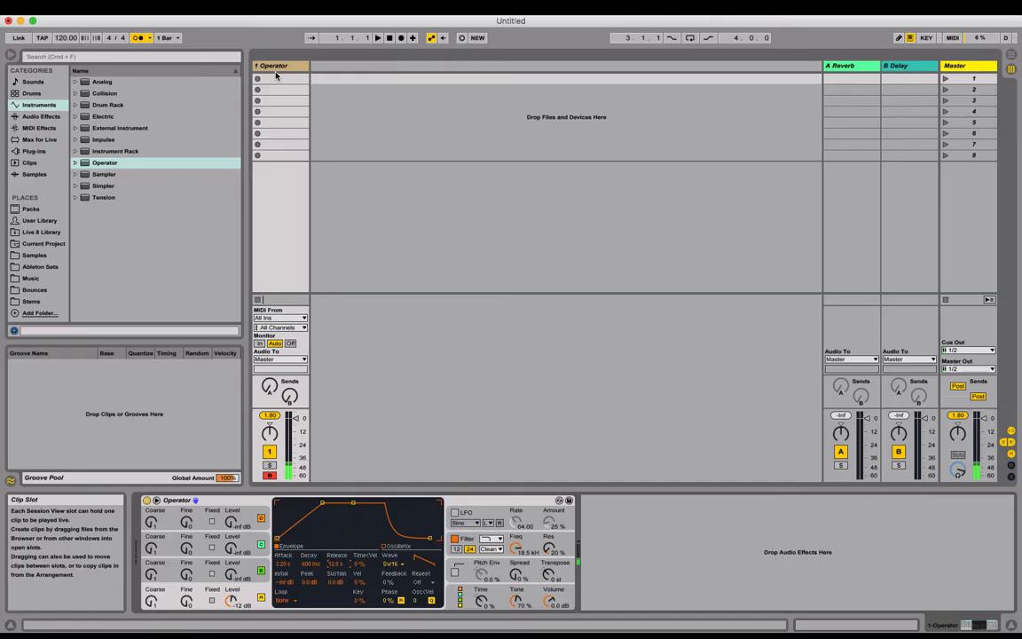
- Set up the metronome count-in and record a MIDI clip in the Operator track's first slot
left_click(275, 78)
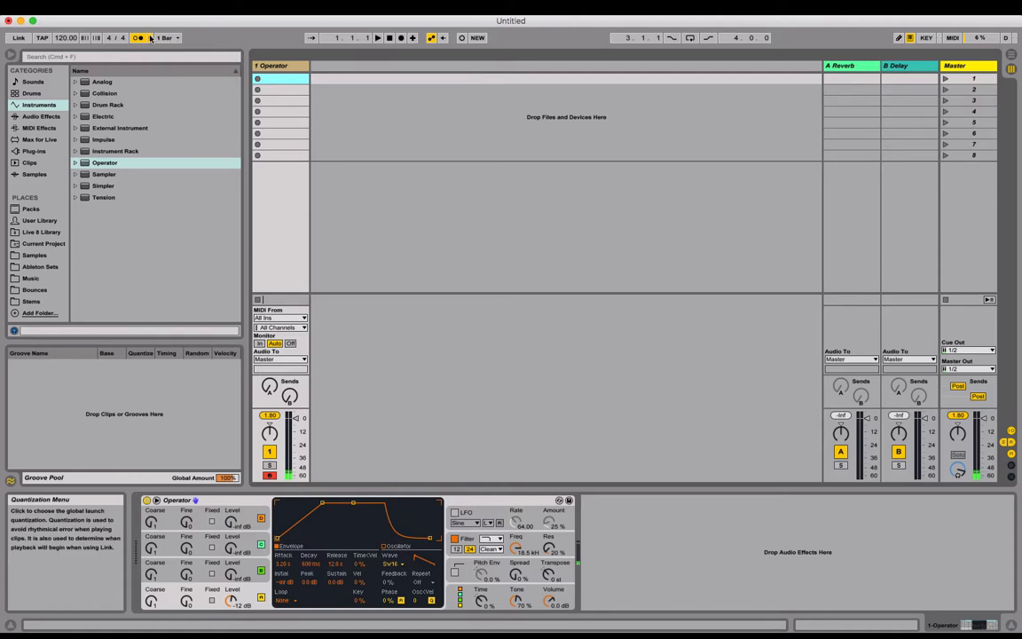
left_click(151, 38)
left_click(196, 60)
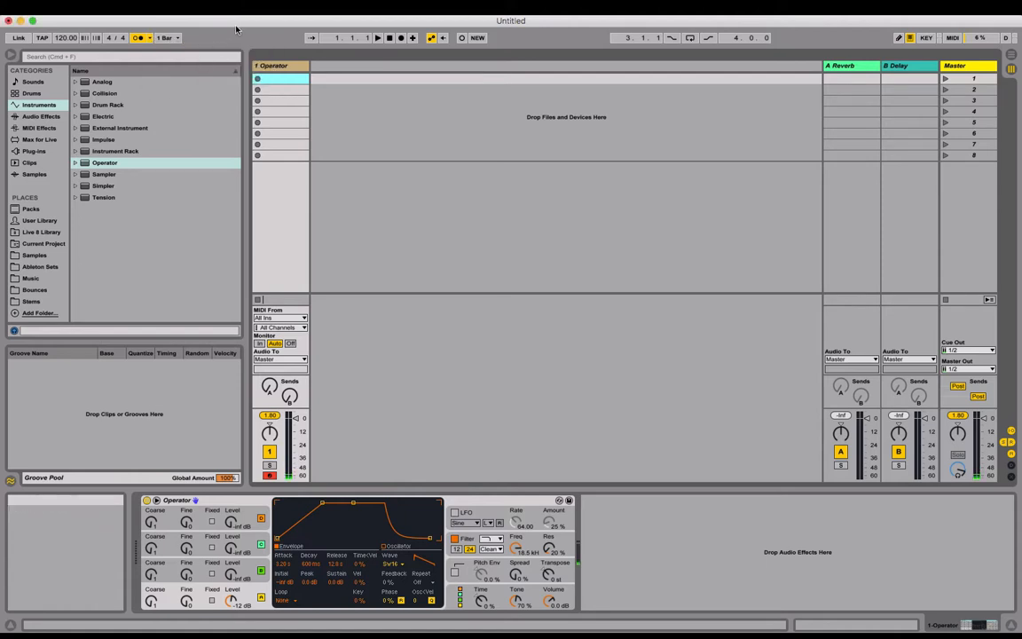
left_click(258, 78)
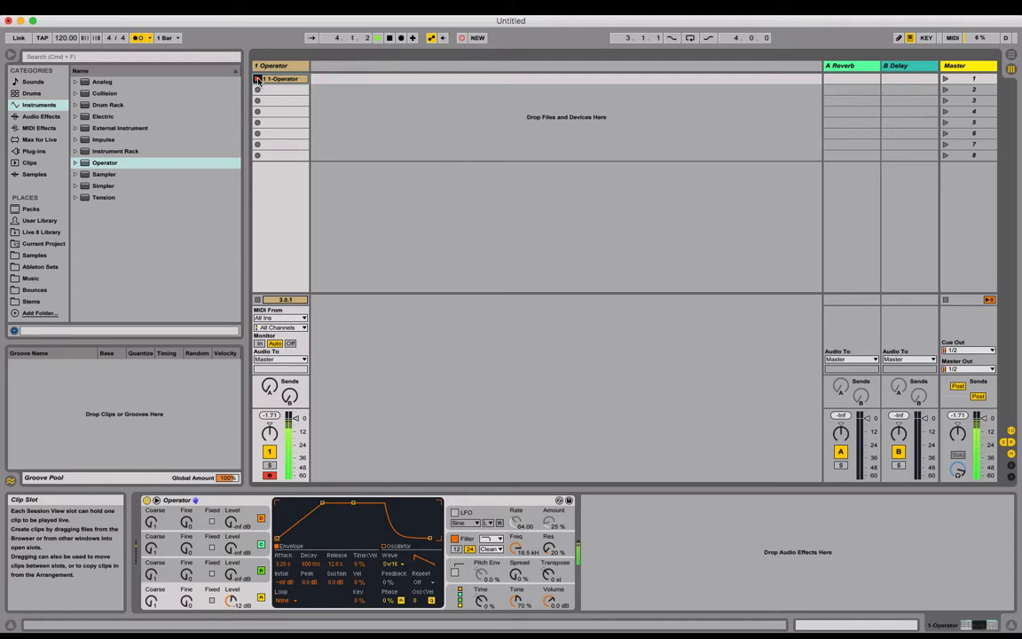
left_click(257, 79)
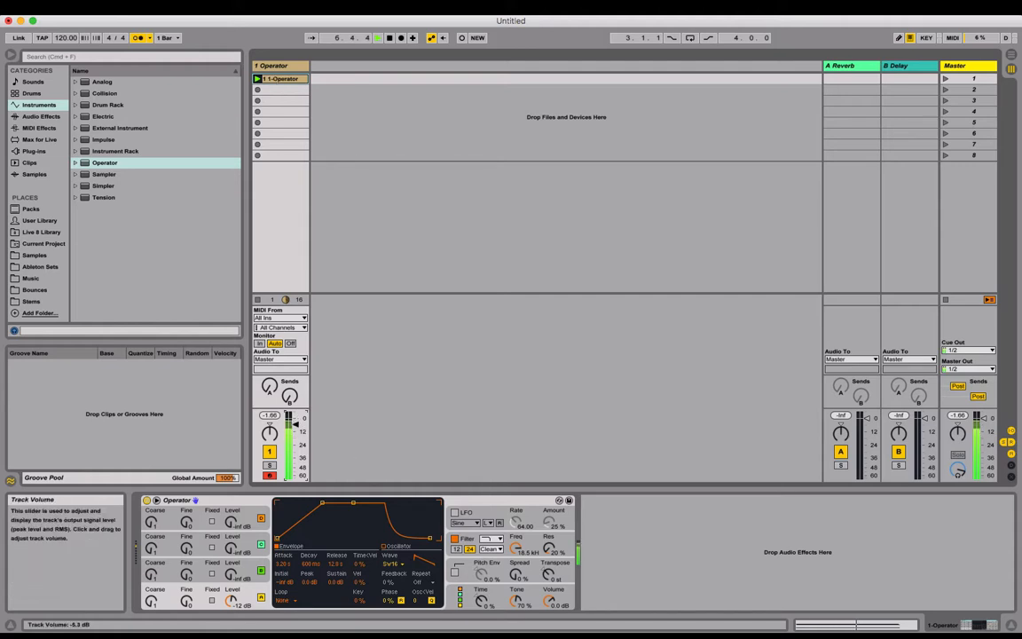
- Lower the Operator track's volume slightly and stop playback
left_click_drag(295, 439, 296, 419)
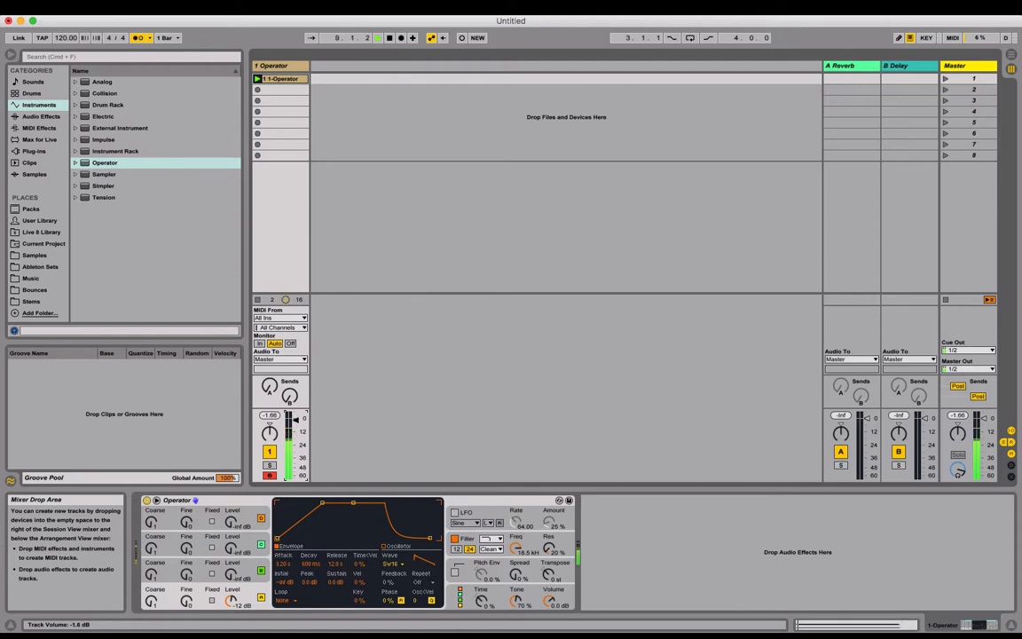
key("space")
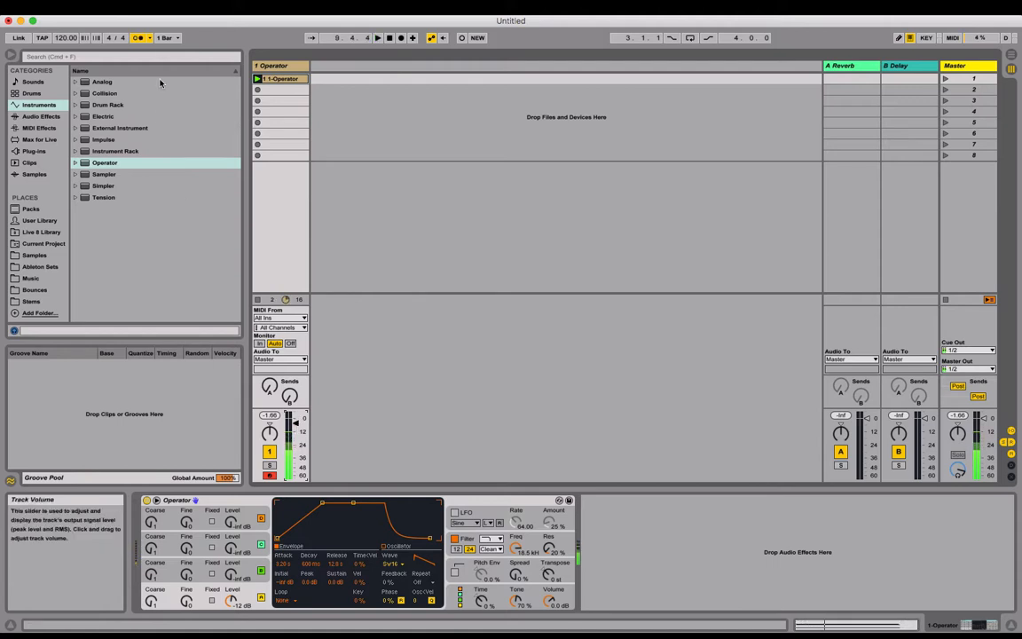
- View the notes of the recorded MIDI clip and return to the Operator device
double_click(282, 83)
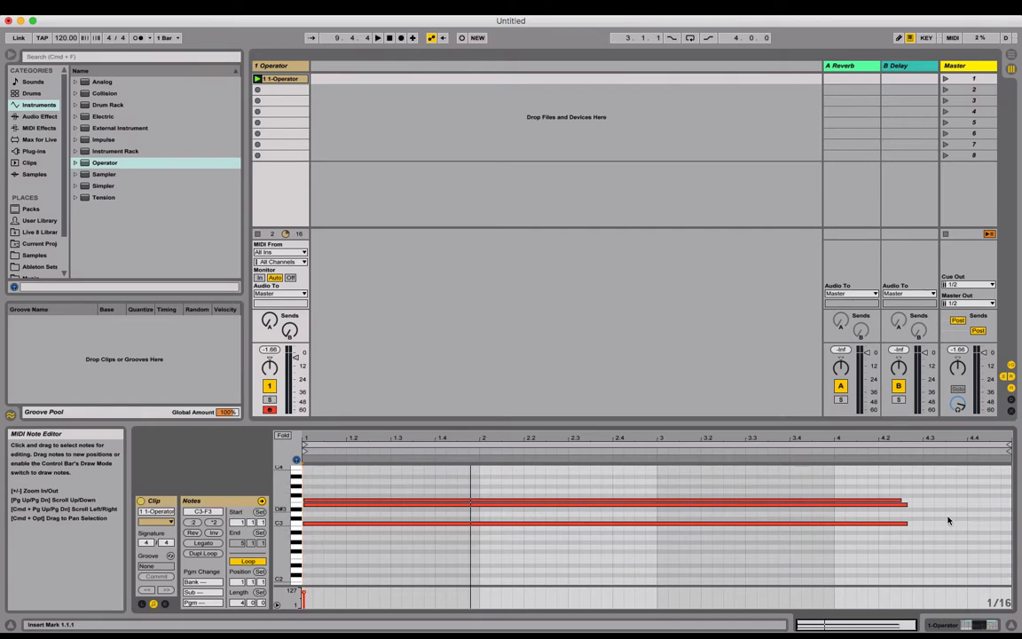
key("shift+Tab")
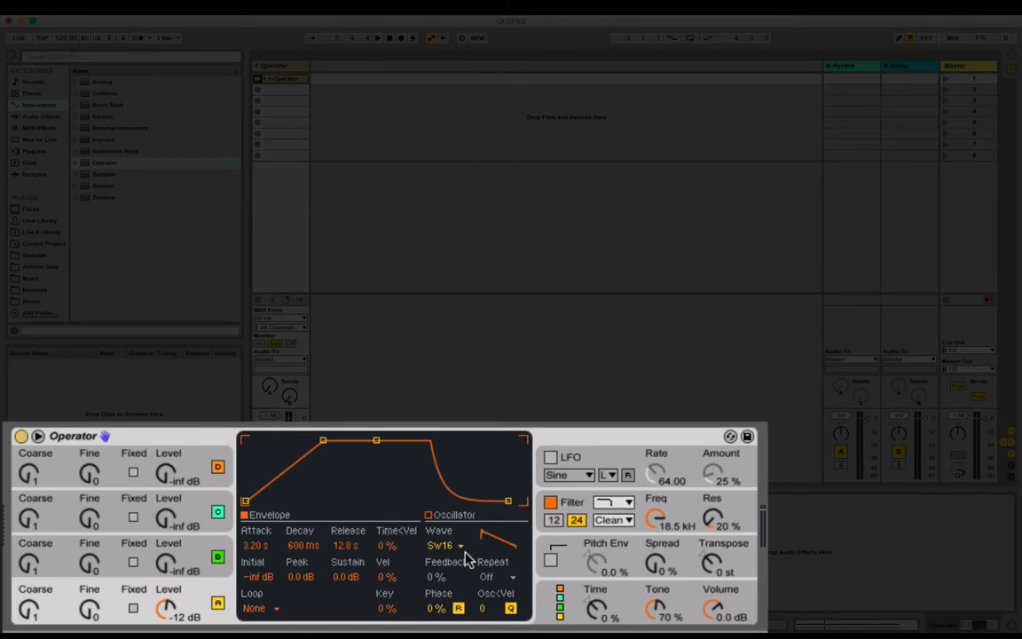
- Set the number of voices in Operator's global settings to 16
left_click(560, 609)
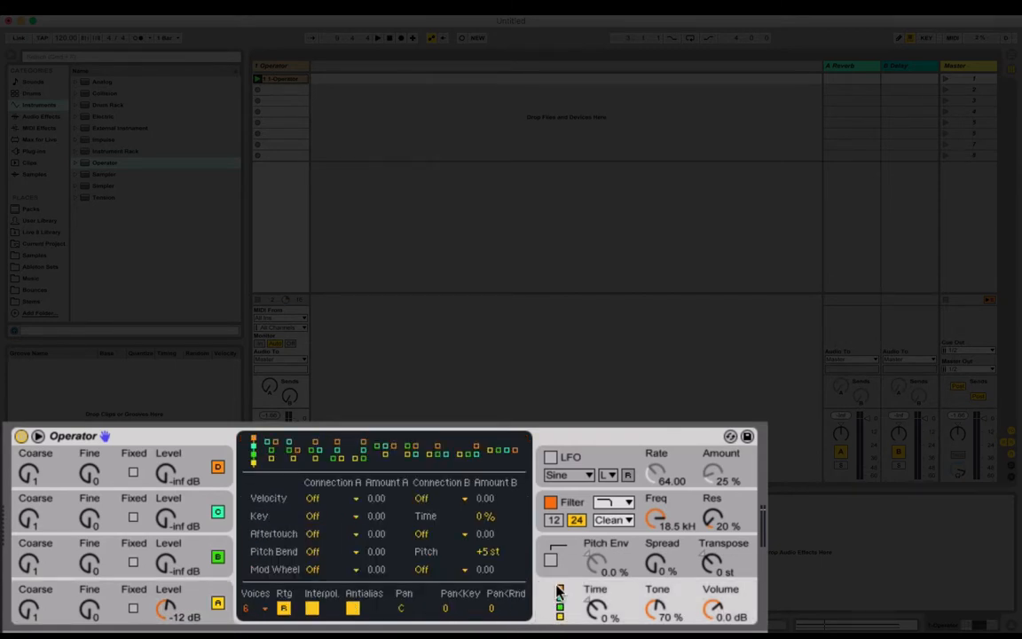
left_click(258, 609)
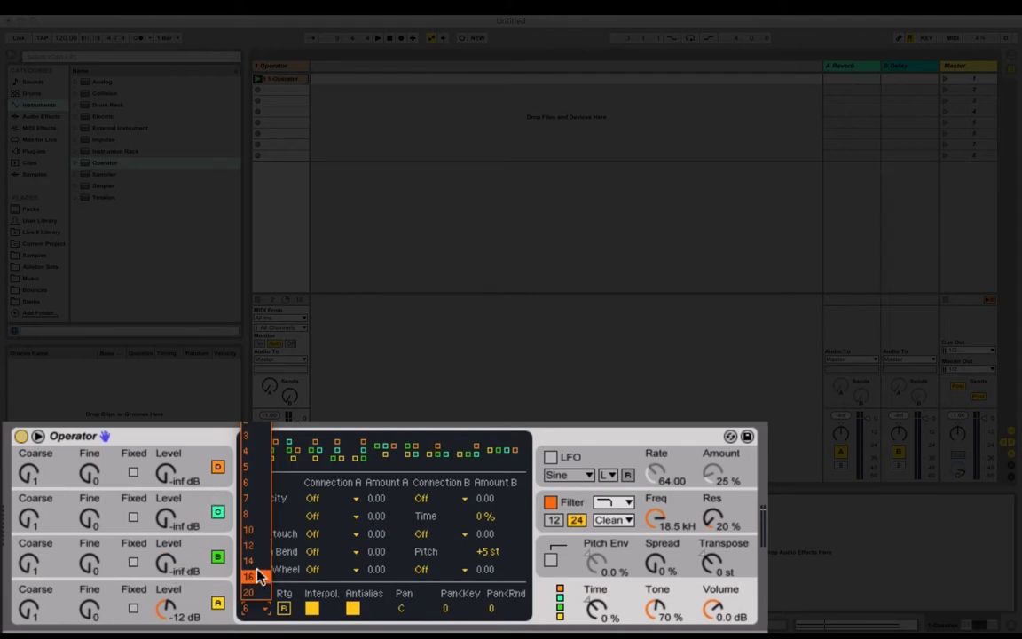
left_click(260, 579)
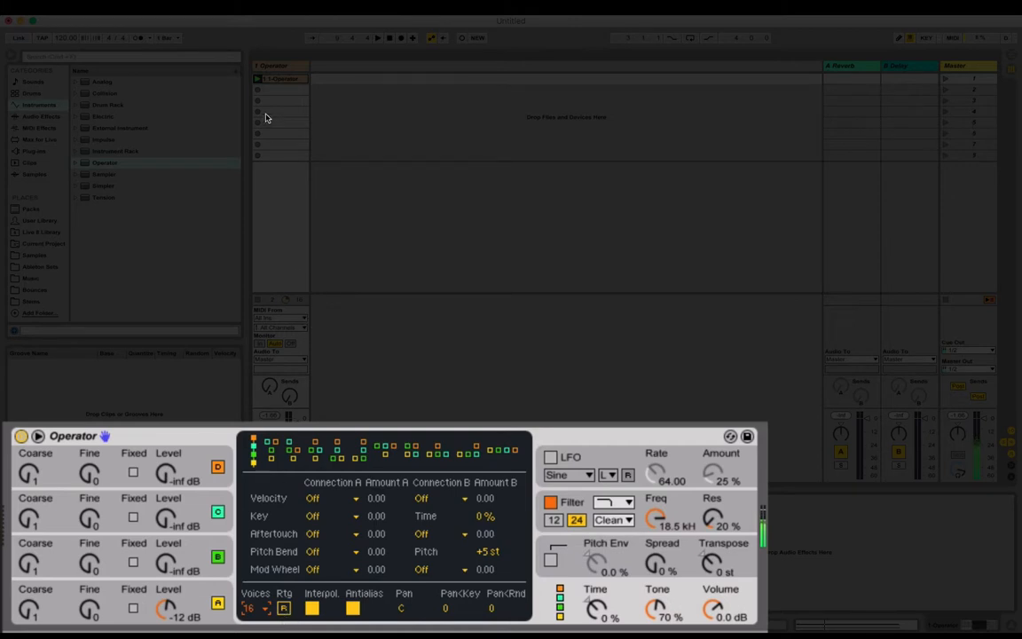
- Play the recorded clip and set Operator's Transpose to -12 st
left_click(257, 81)
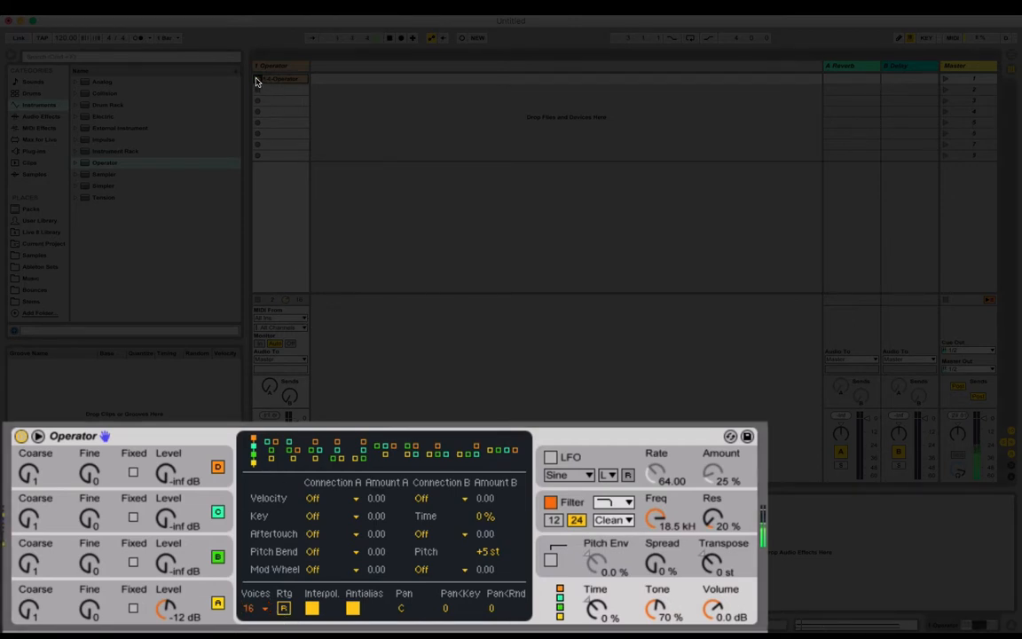
left_click(256, 80)
left_click(707, 563)
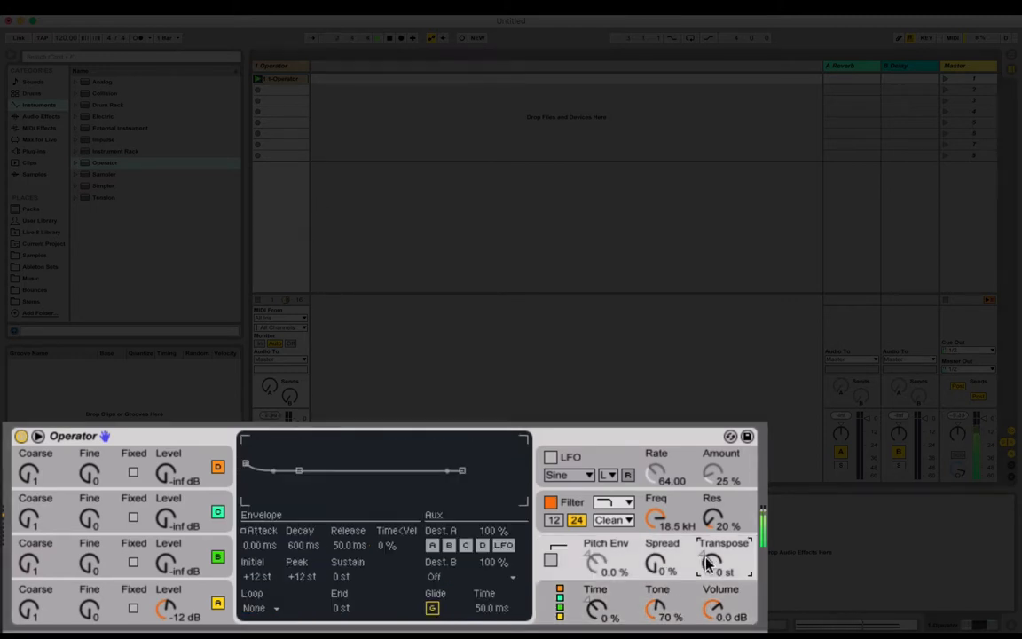
left_click_drag(707, 563, 707, 564)
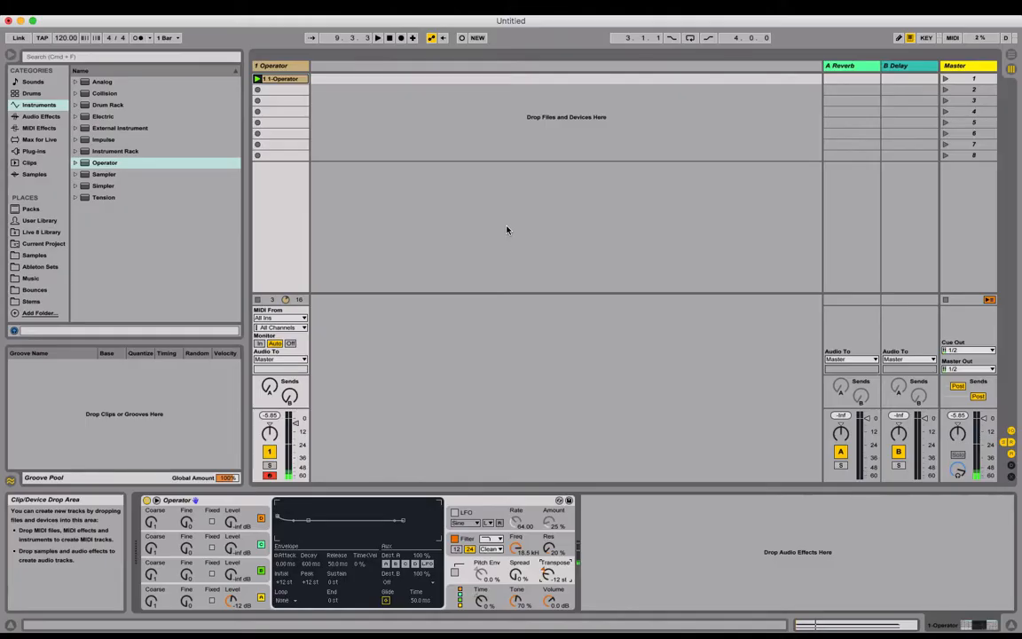
- Show Operator's global settings, and open the recorded clip's notes in the MIDI editor
left_click(532, 588)
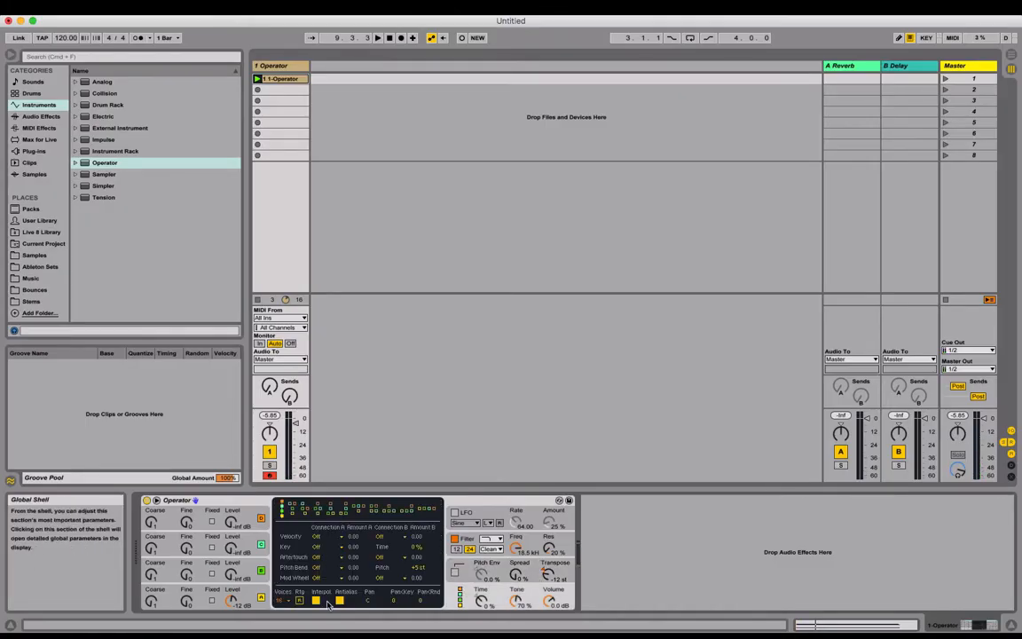
double_click(275, 78)
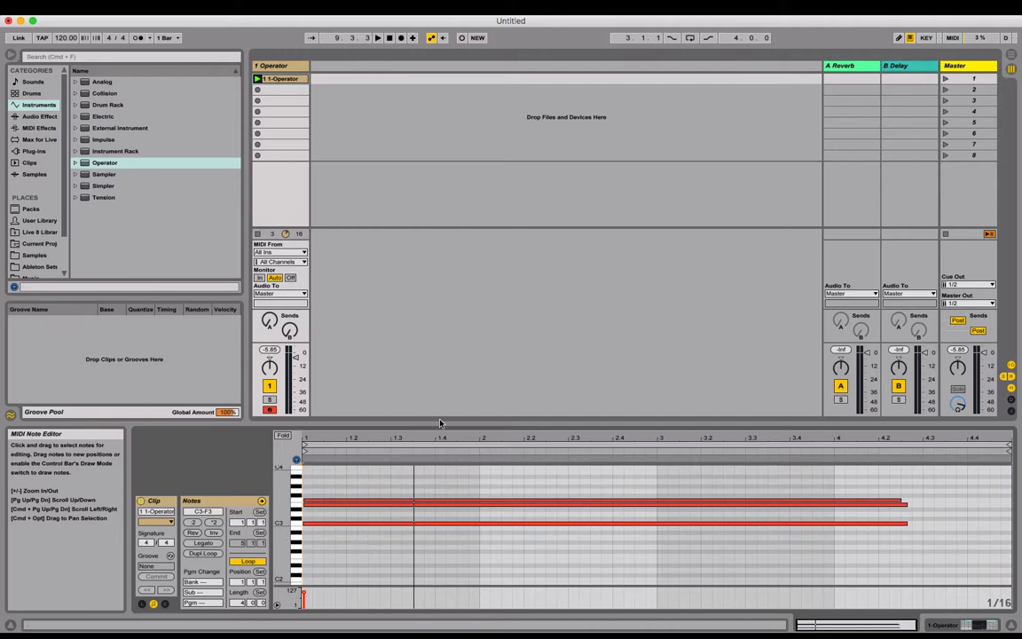
- Compare oscillator A's envelope settings with Operator's global settings and voice count
left_click(314, 212)
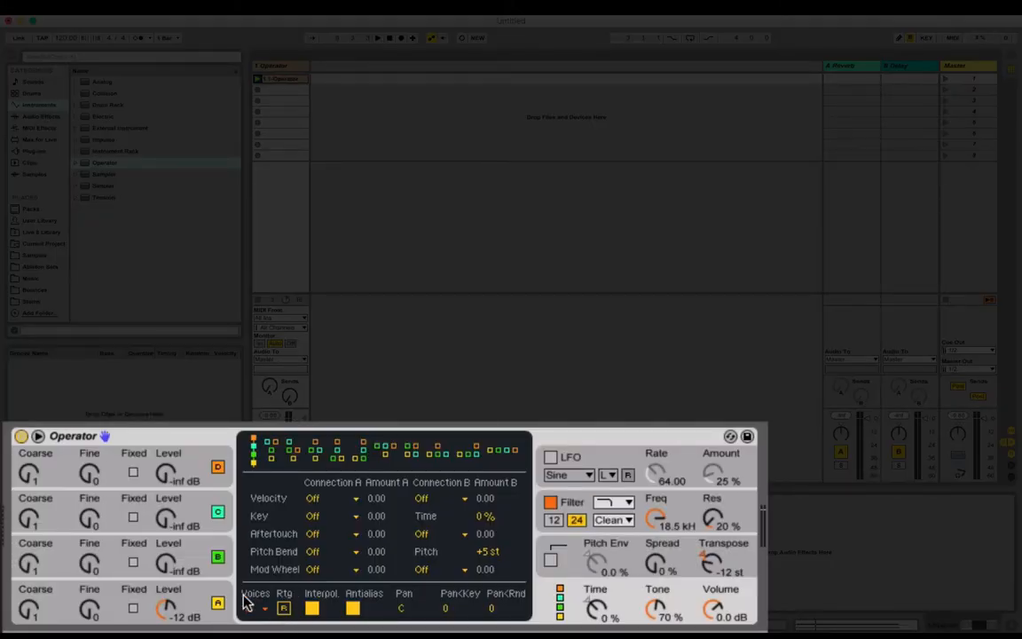
left_click(189, 600)
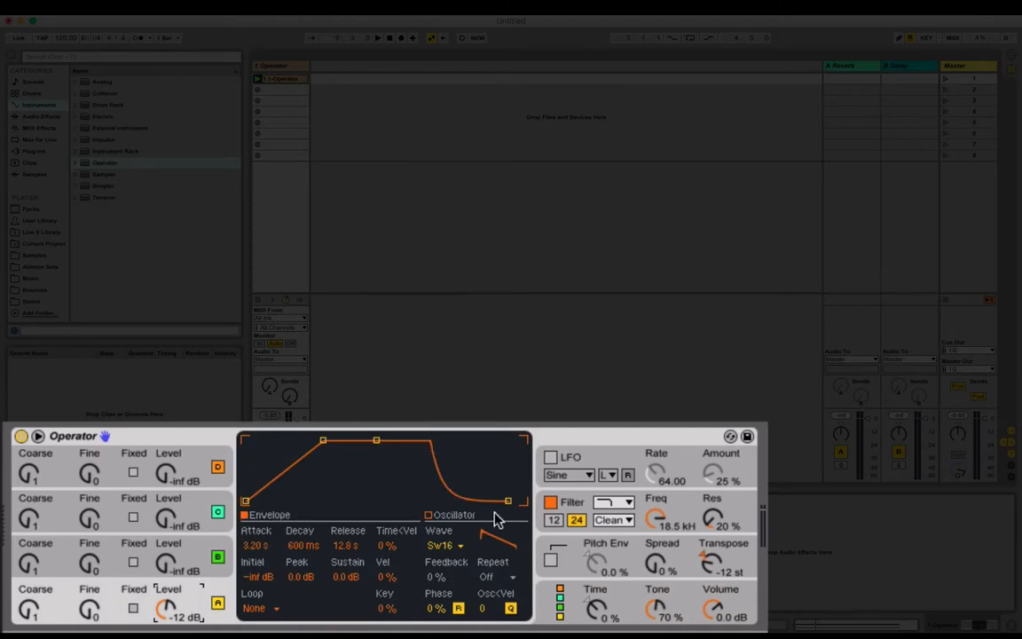
left_click(547, 601)
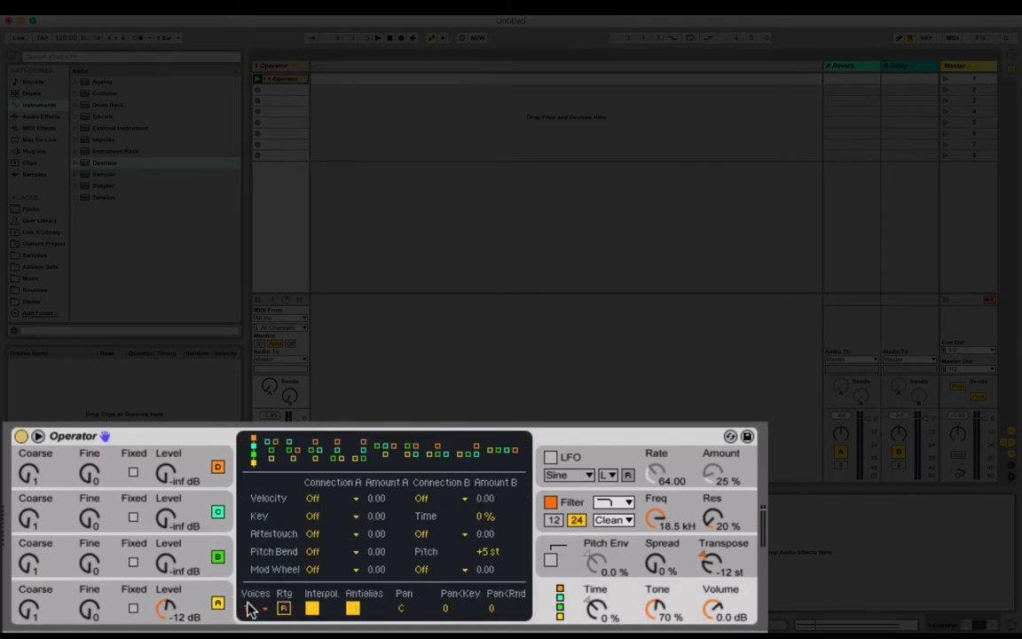
left_click(193, 600)
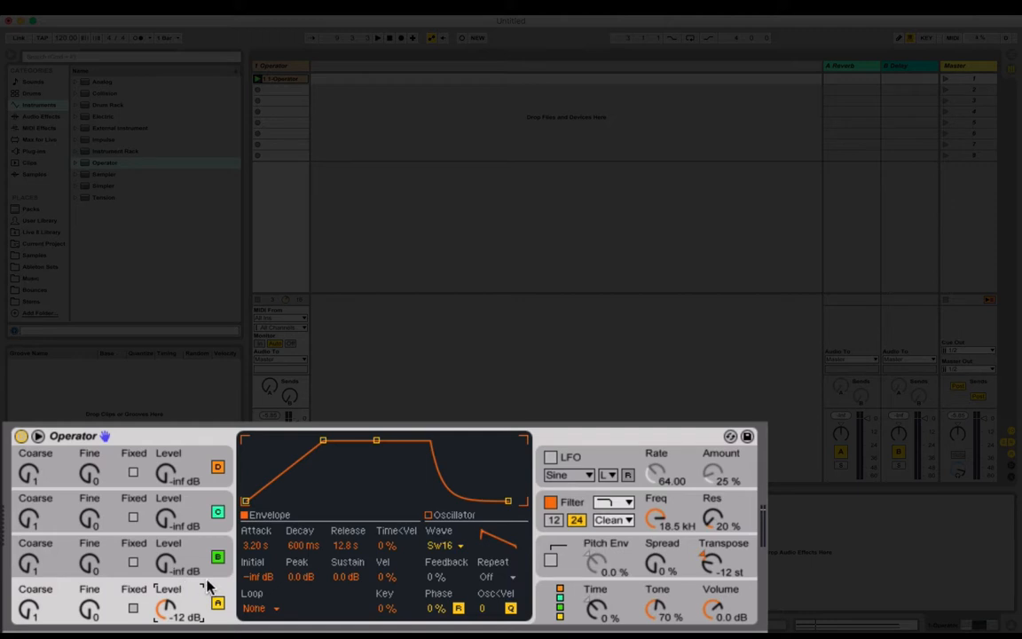
left_click(555, 611)
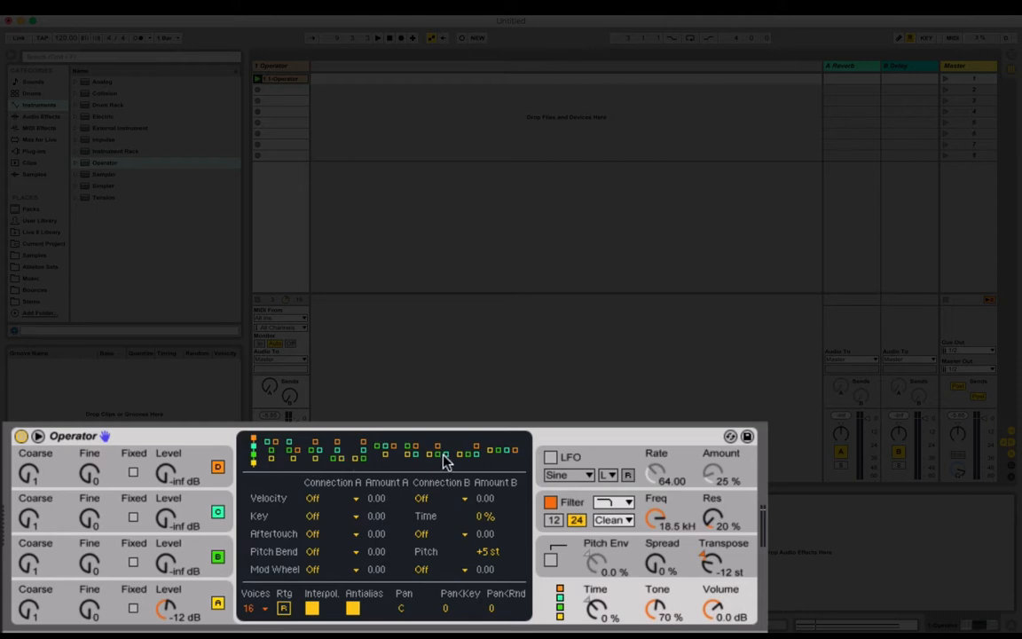
- Switch the algorithm to four parallel oscillators and back to the serial stack, viewing the settings of oscillators B, C and D
left_click(504, 453)
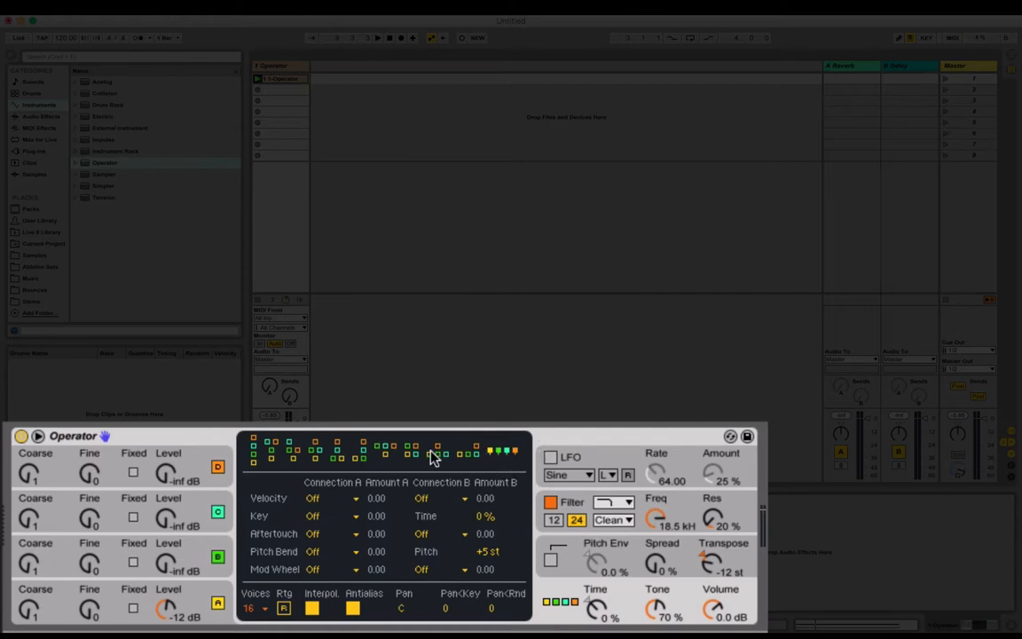
left_click(255, 451)
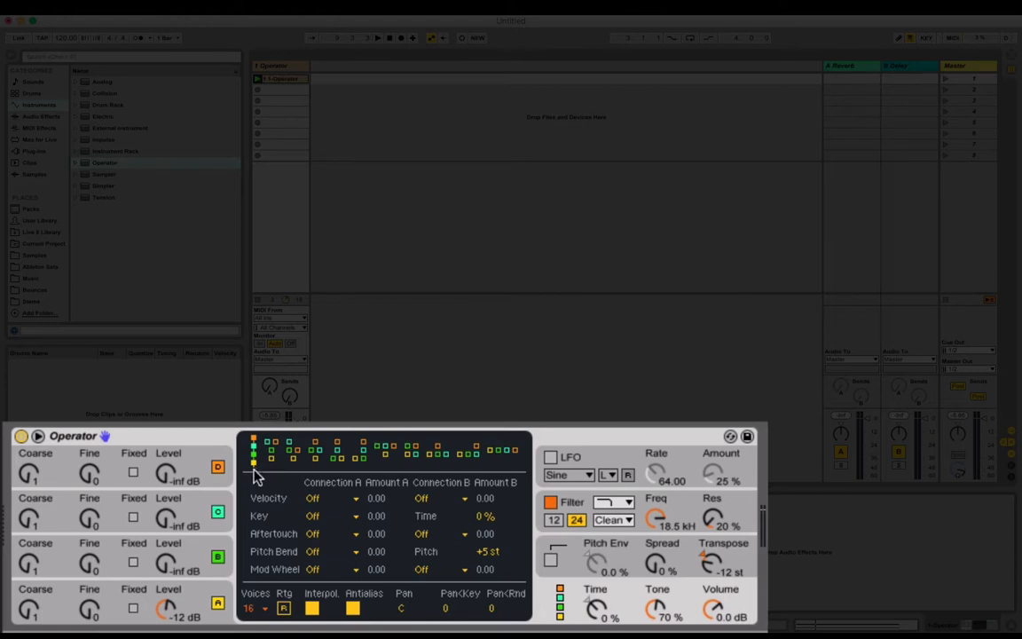
left_click(197, 559)
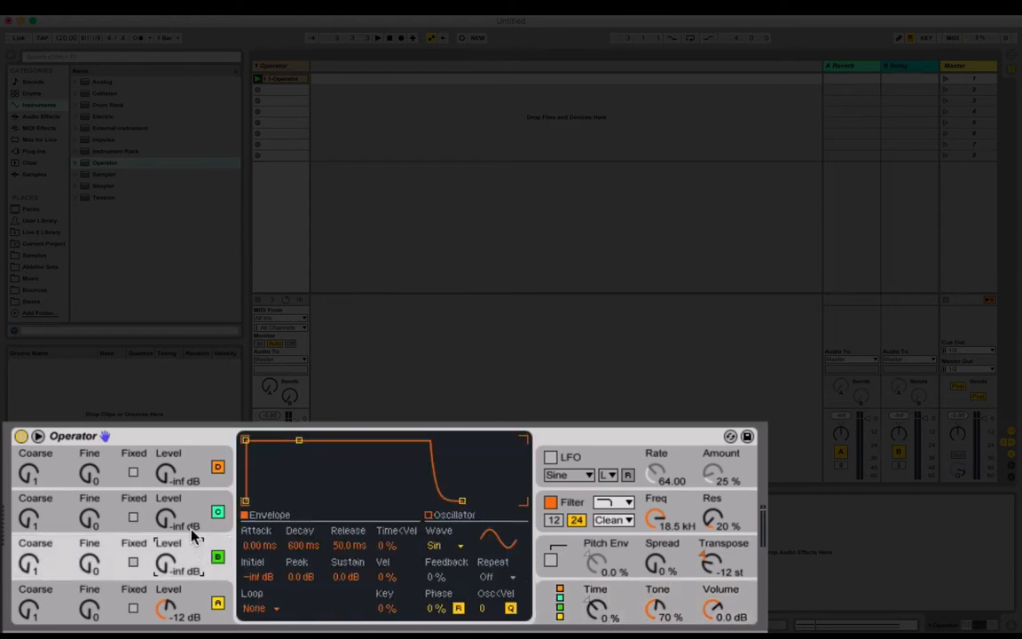
left_click(195, 519)
left_click(197, 475)
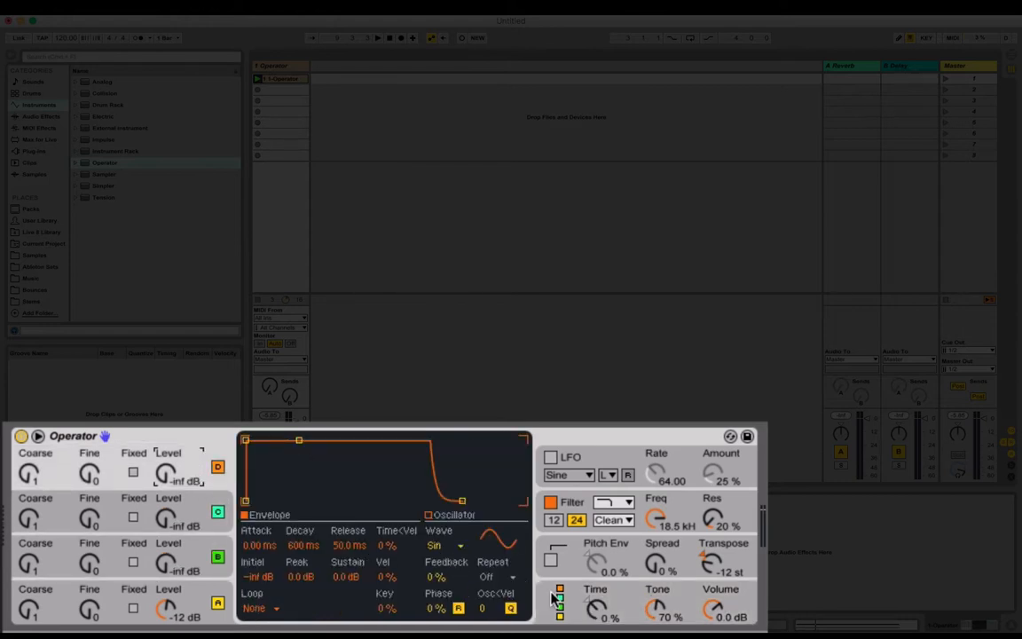
left_click(498, 539)
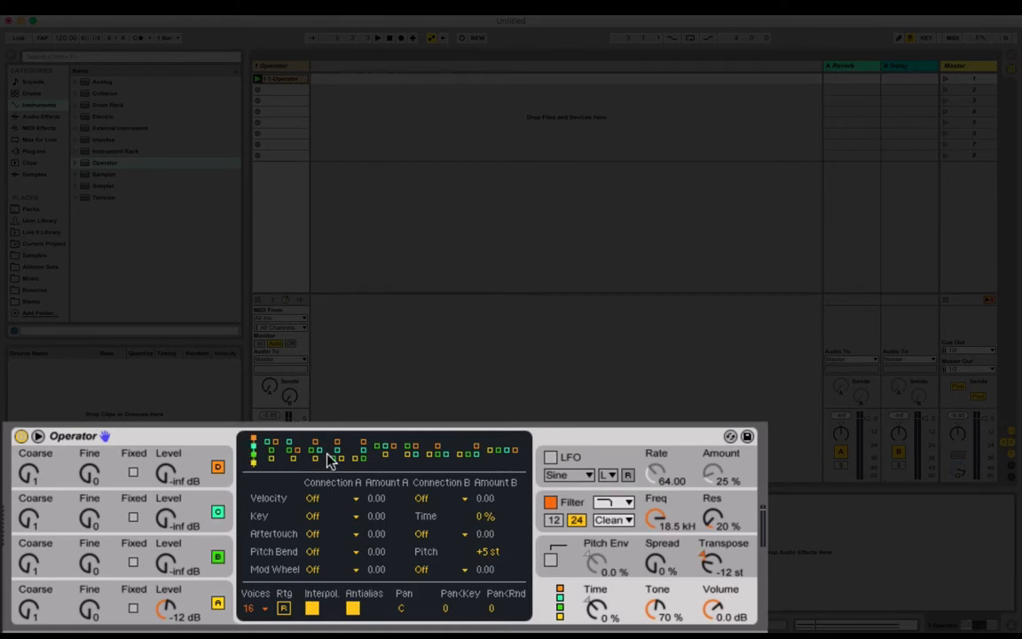
- Set Operator's algorithm to two parallel pairs, with B modulating A and D modulating C
left_click(503, 454)
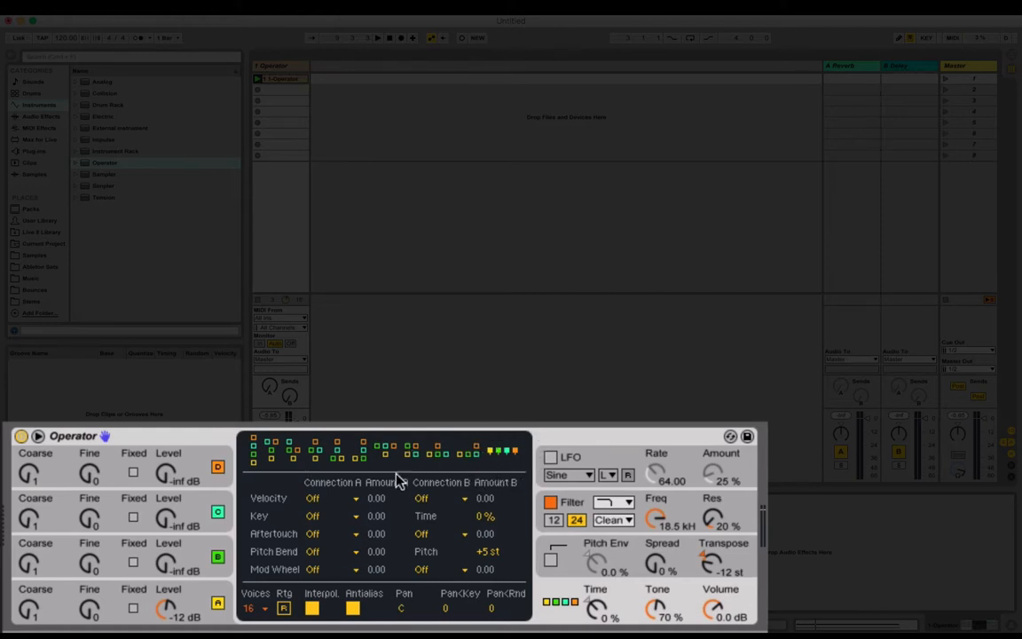
left_click(271, 451)
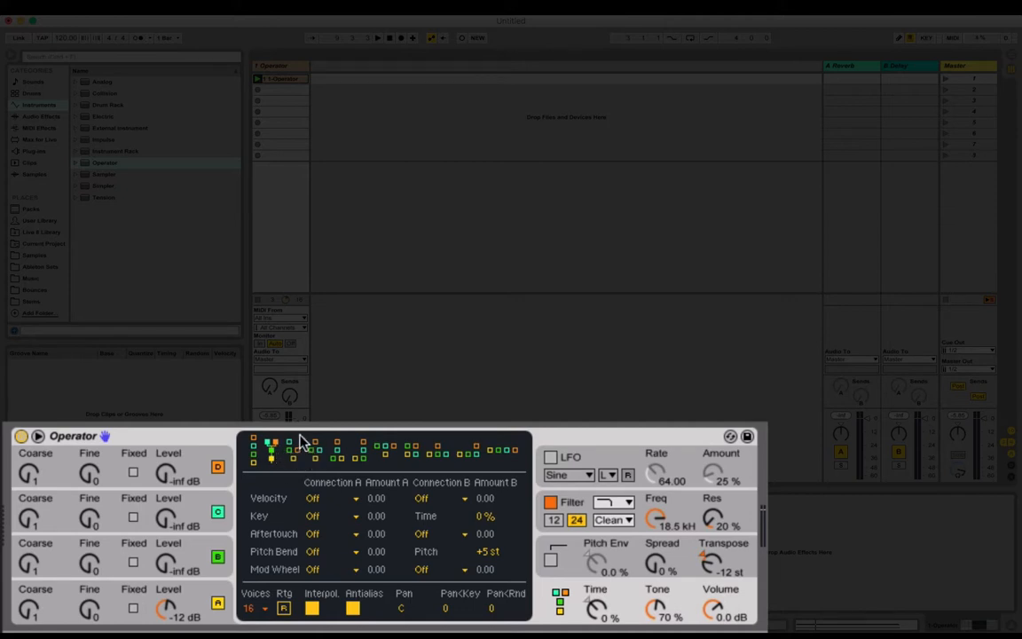
left_click(411, 453)
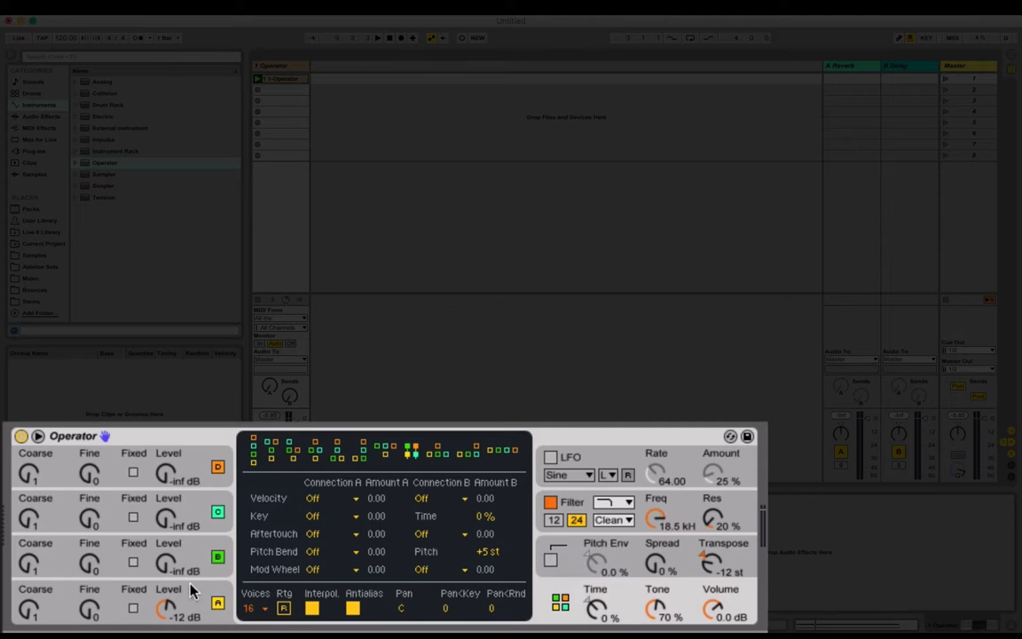
- Set oscillator C's wave to Square 32 and its level to -12 dB
left_click(187, 513)
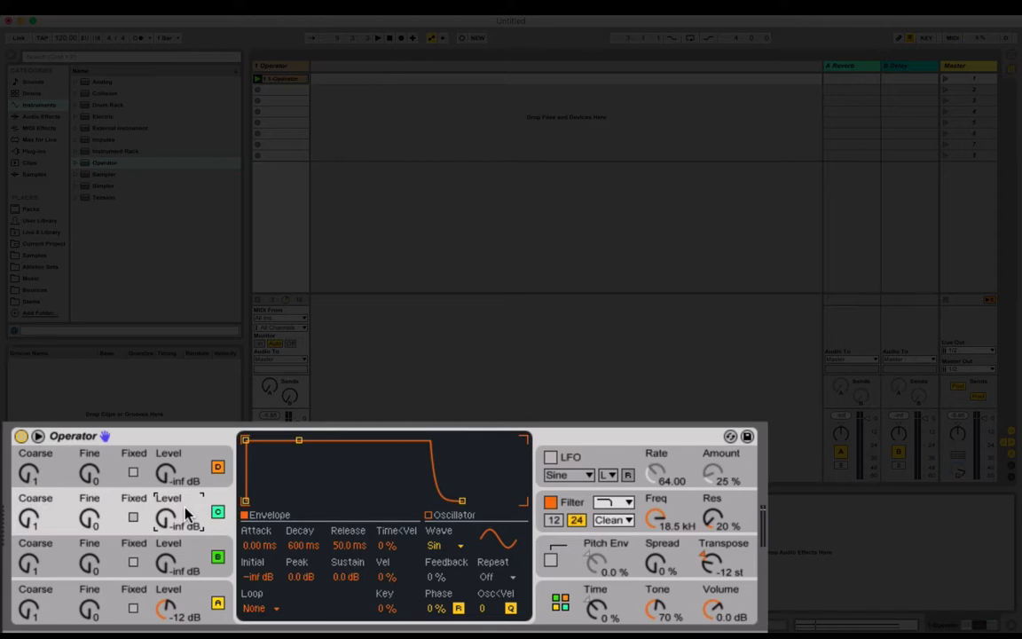
left_click(435, 547)
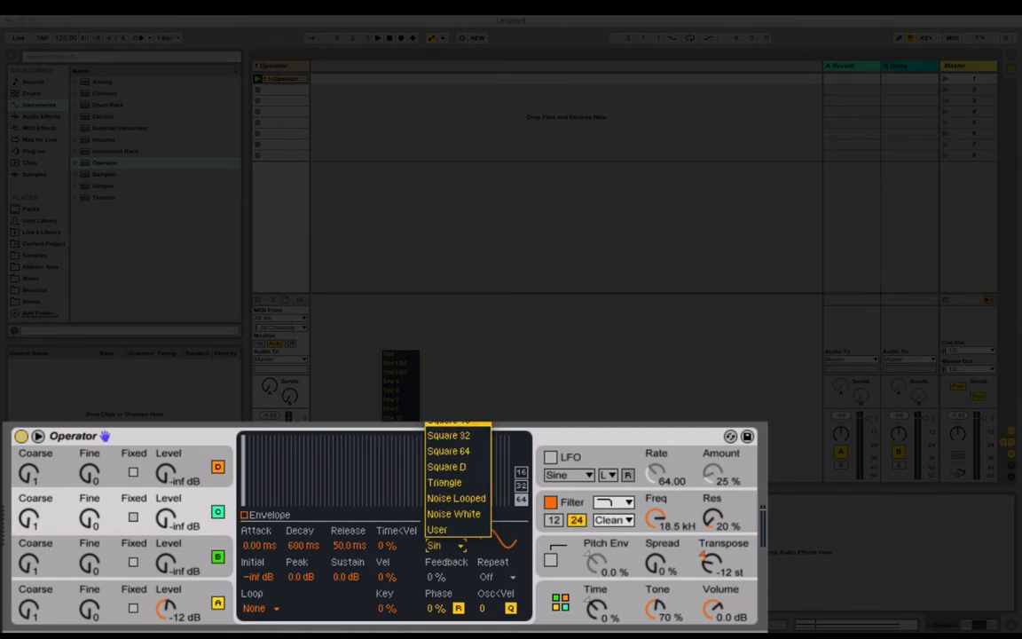
left_click(471, 438)
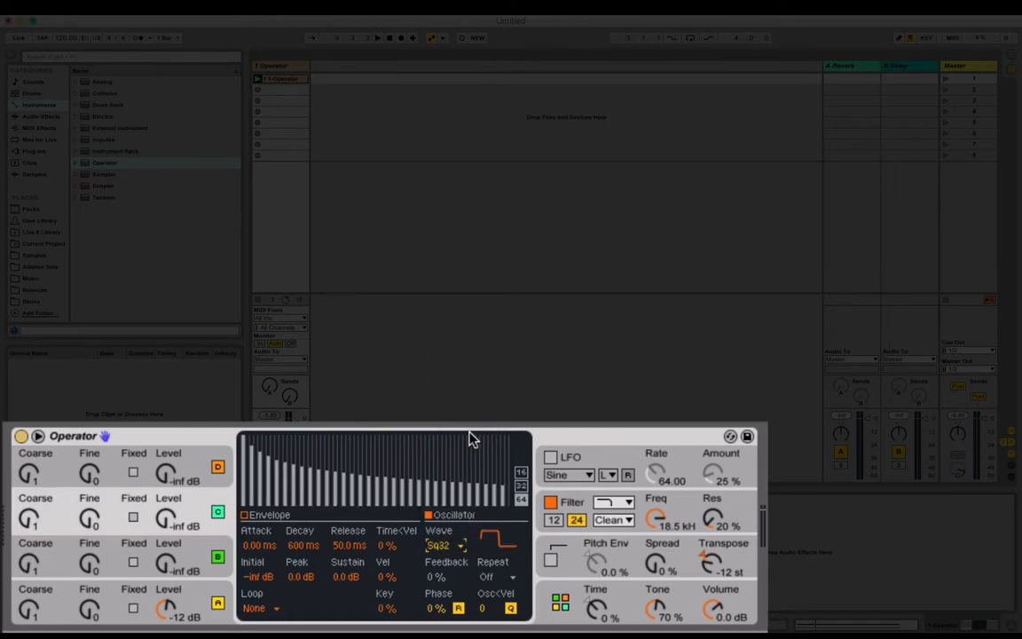
left_click(454, 547)
left_click(454, 548)
left_click(171, 531)
left_click_drag(166, 520, 166, 482)
- Show oscillator C's envelope and copy the envelope from oscillator A into it
left_click(264, 515)
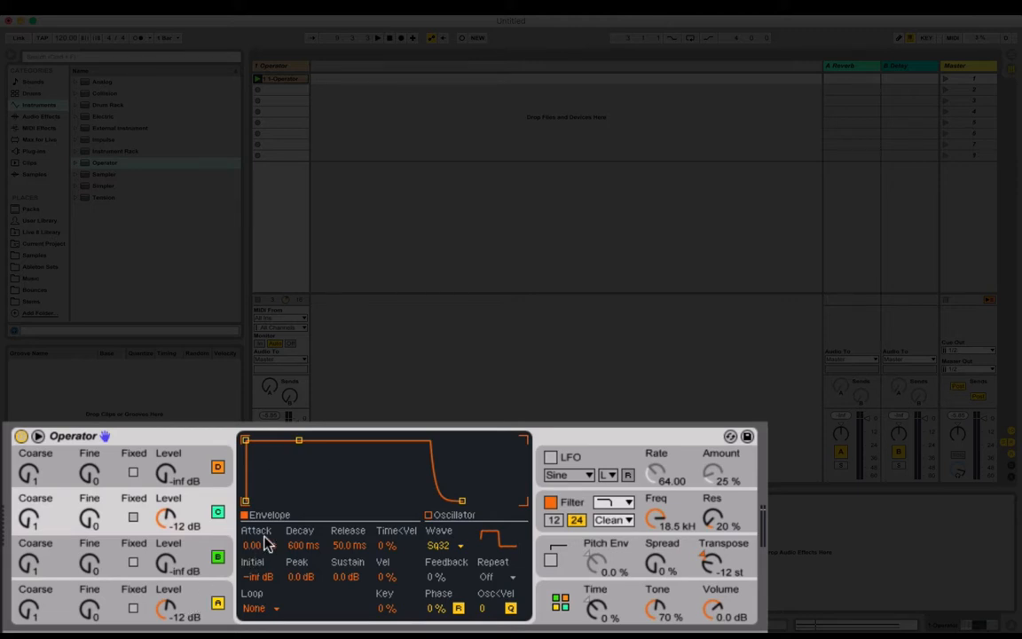
right_click(298, 464)
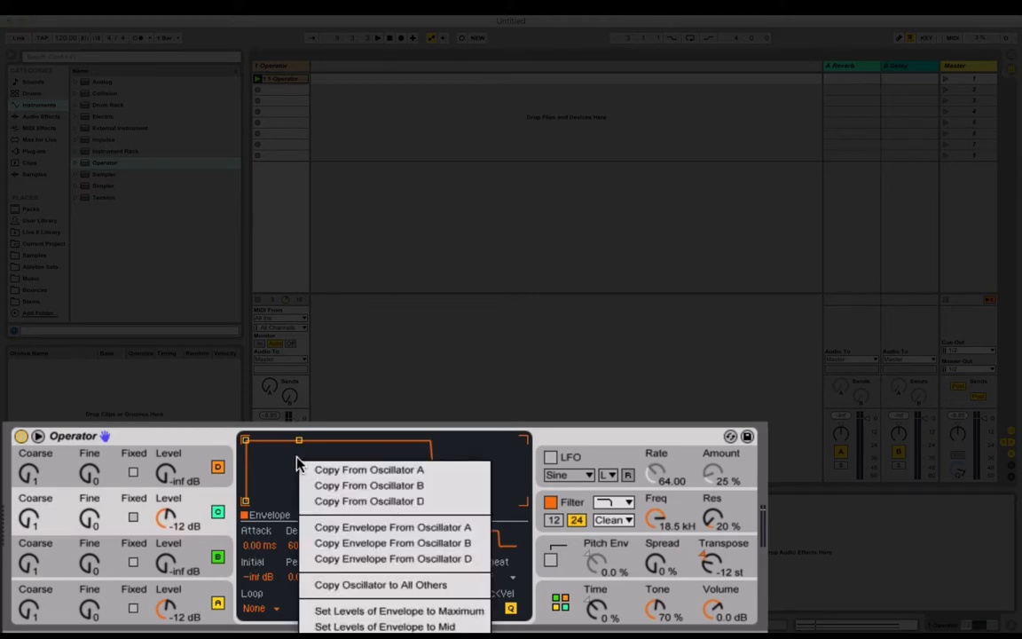
left_click(399, 532)
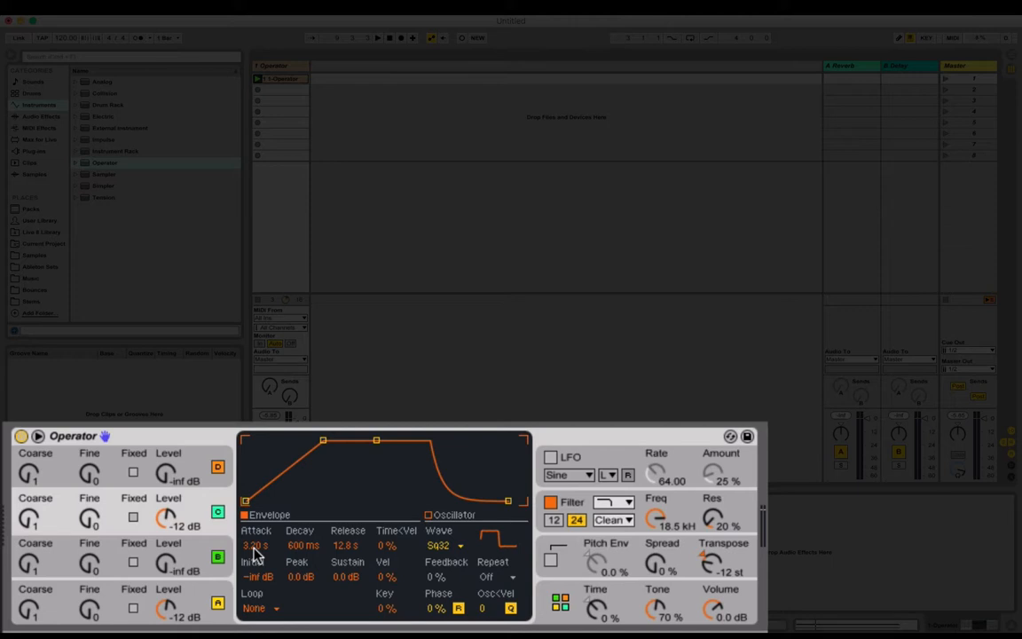
- Set oscillator C's envelope attack to 12.0 s and its release to 21.4 s
left_click_drag(255, 551, 254, 507)
type("12000")
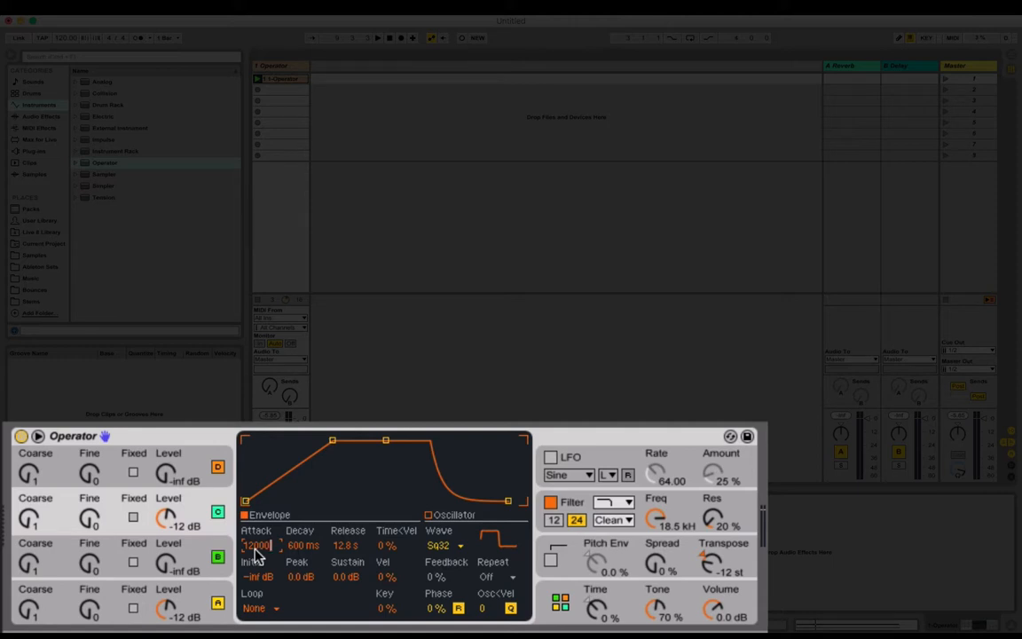
key("Return")
left_click_drag(346, 552, 346, 523)
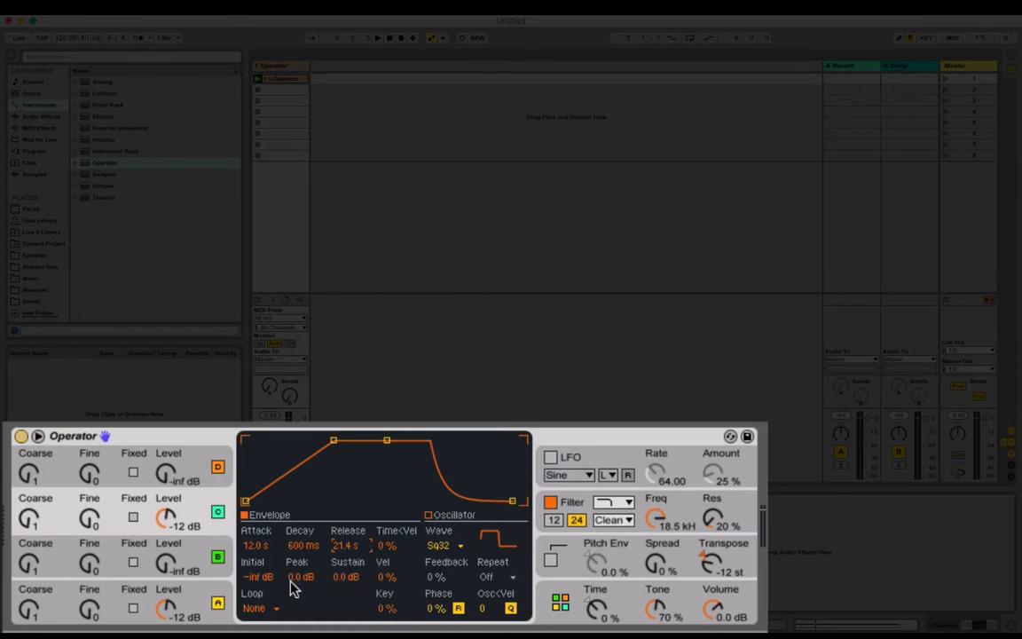
- Set both the peak and the sustain of oscillator C's envelope to -6 dB
mouse_move(300, 578)
left_mouse_down()
mouse_move(300, 611)
mouse_move(297, 579)
left_mouse_up()
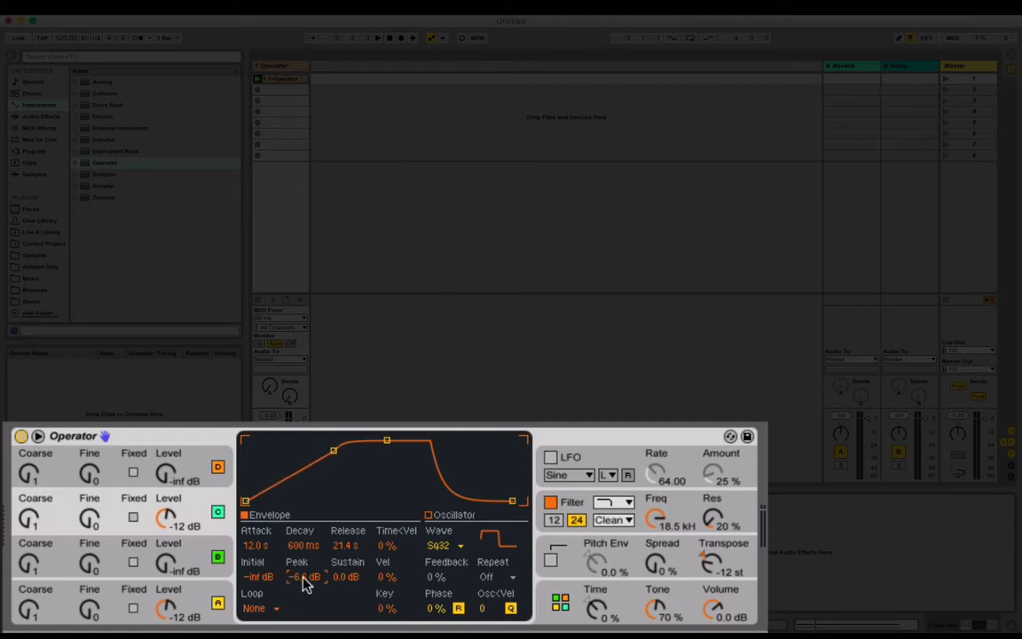
type("-6")
key("Return")
type("-6")
key("Return")
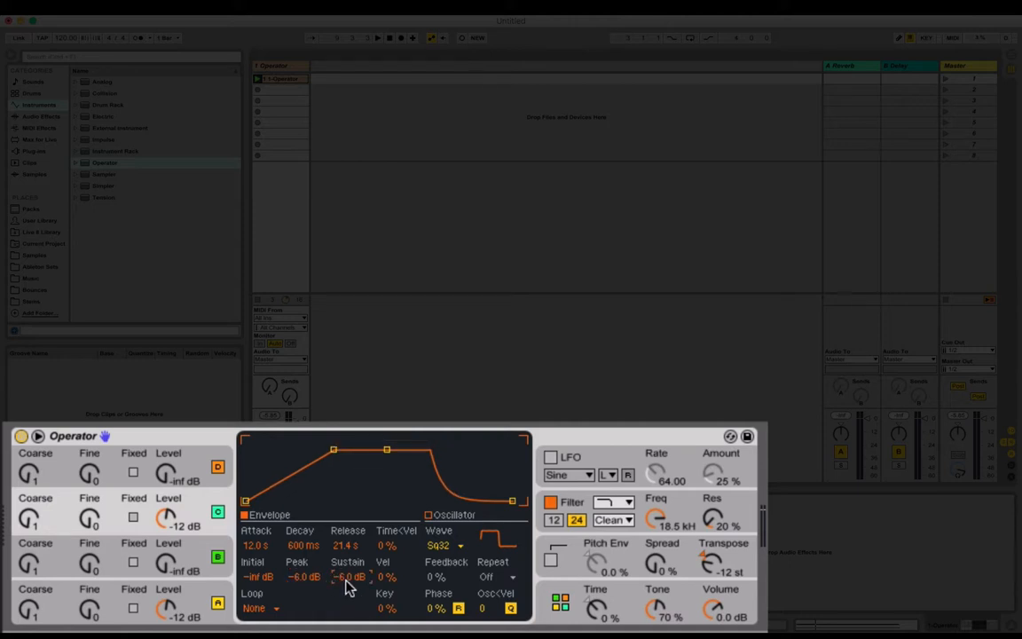
left_click(300, 581)
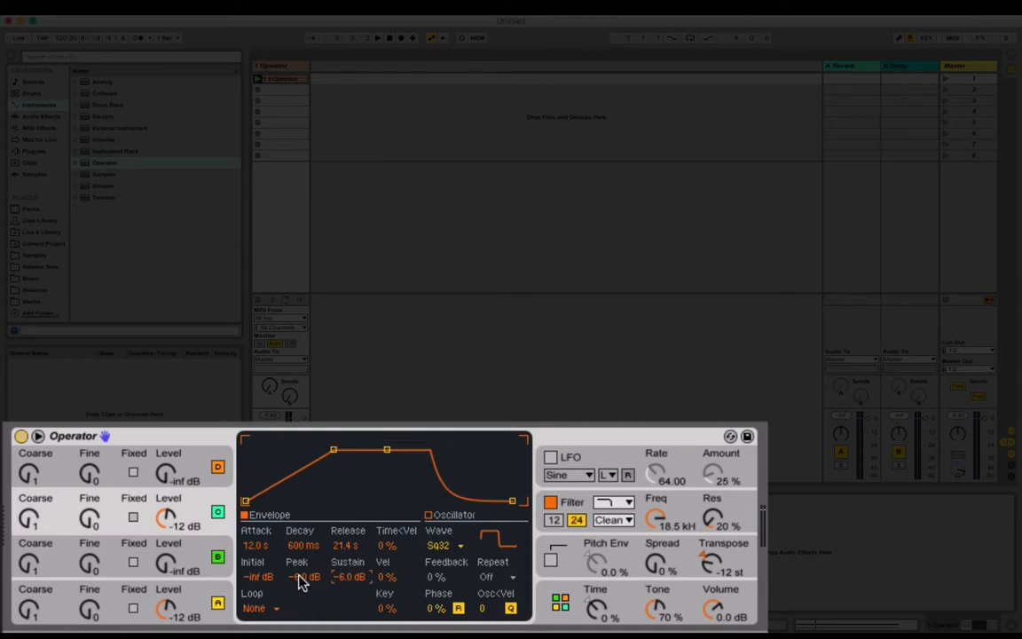
left_click(357, 580)
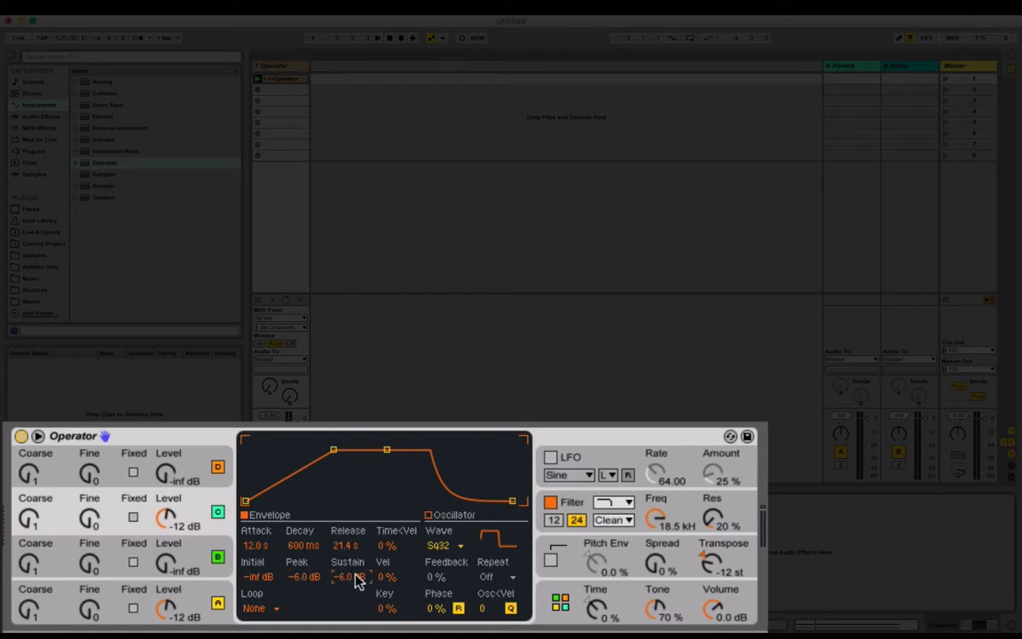
left_click(300, 581)
- View oscillator A's envelope for comparison, and set oscillator C's Coarse tuning to 4
left_click(189, 599)
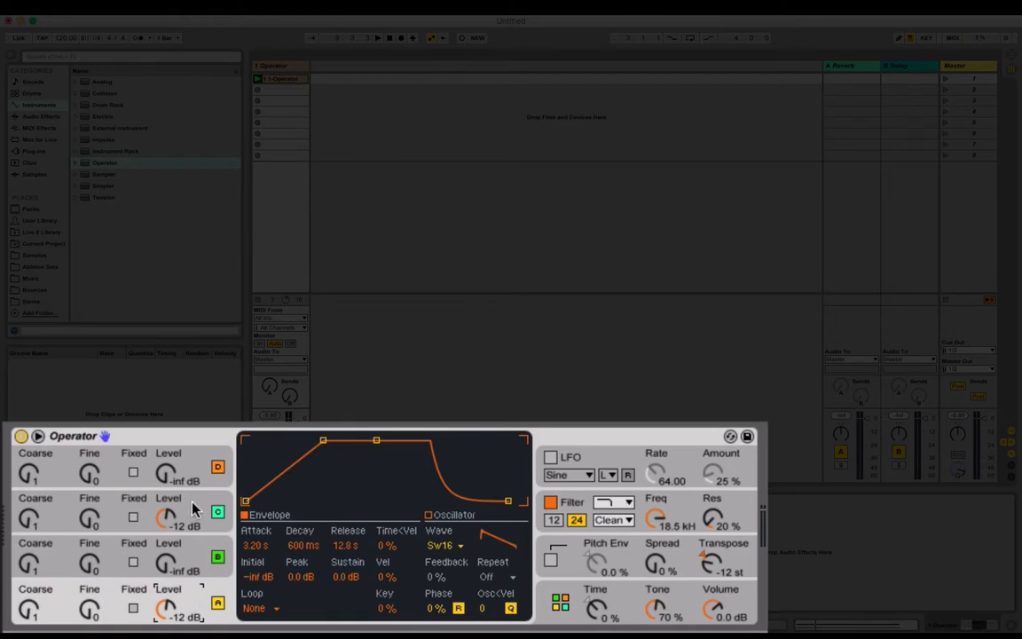
left_click(168, 518)
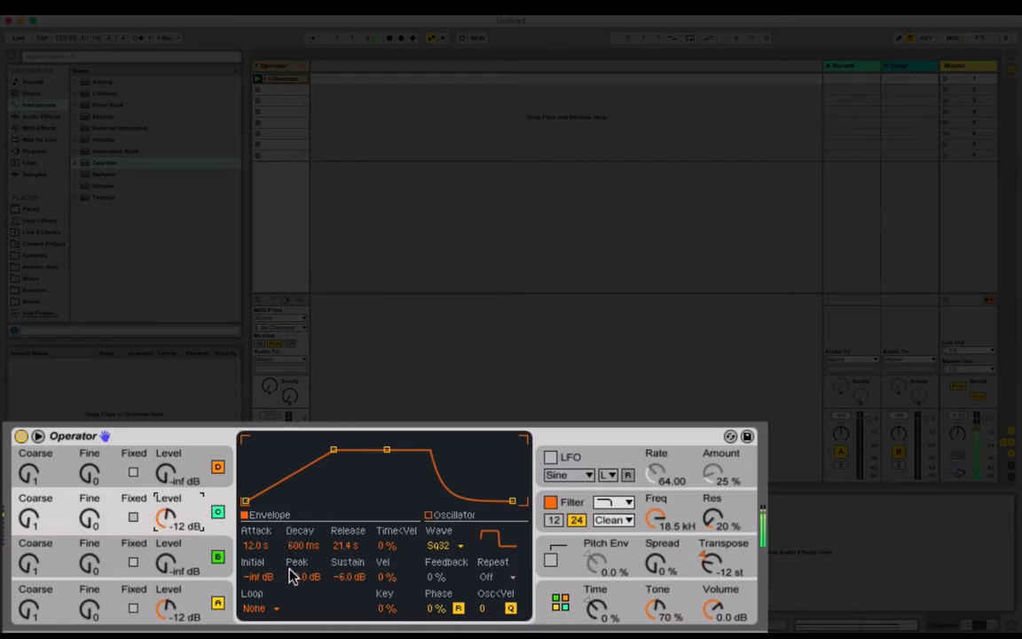
left_click(31, 522)
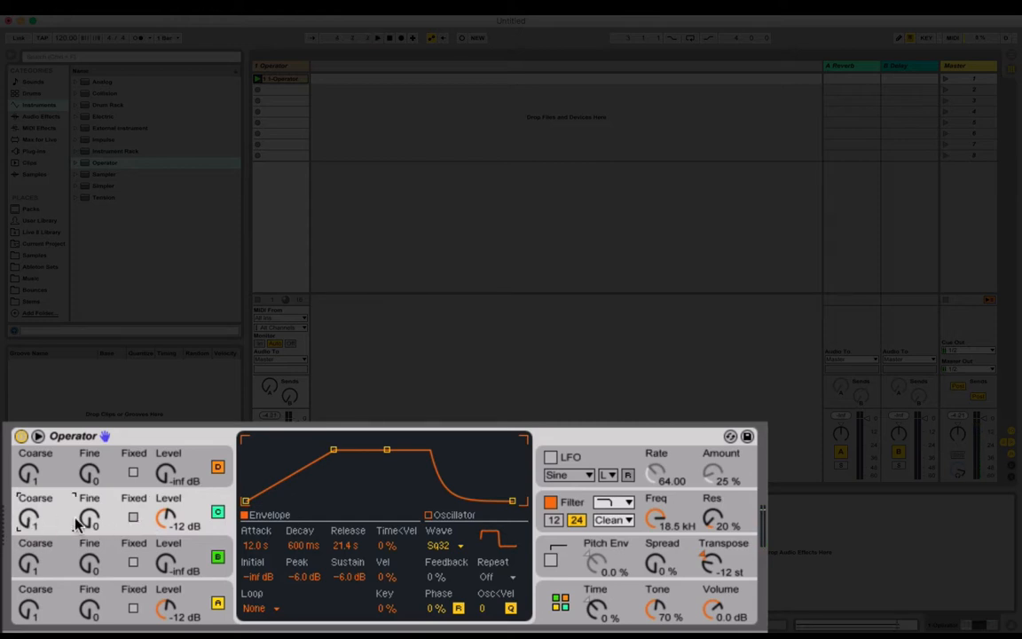
key("Return")
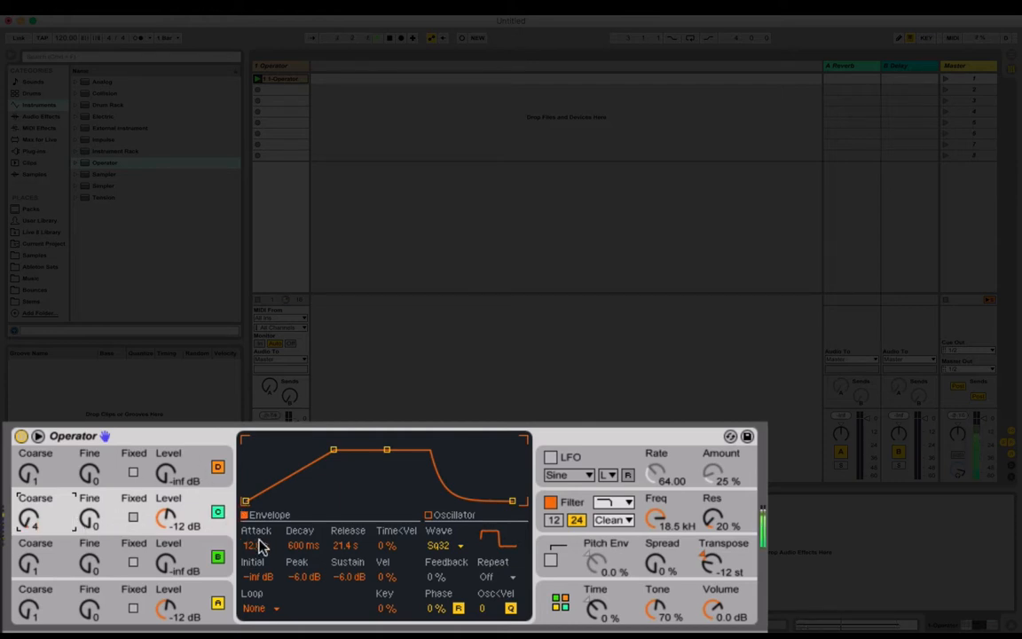
- Set the envelope attack of oscillator A to 1.20 s and of oscillator C to 16.5 s
left_click(188, 601)
mouse_move(251, 538)
left_mouse_down()
mouse_move(247, 575)
mouse_move(246, 544)
mouse_move(256, 544)
left_mouse_up()
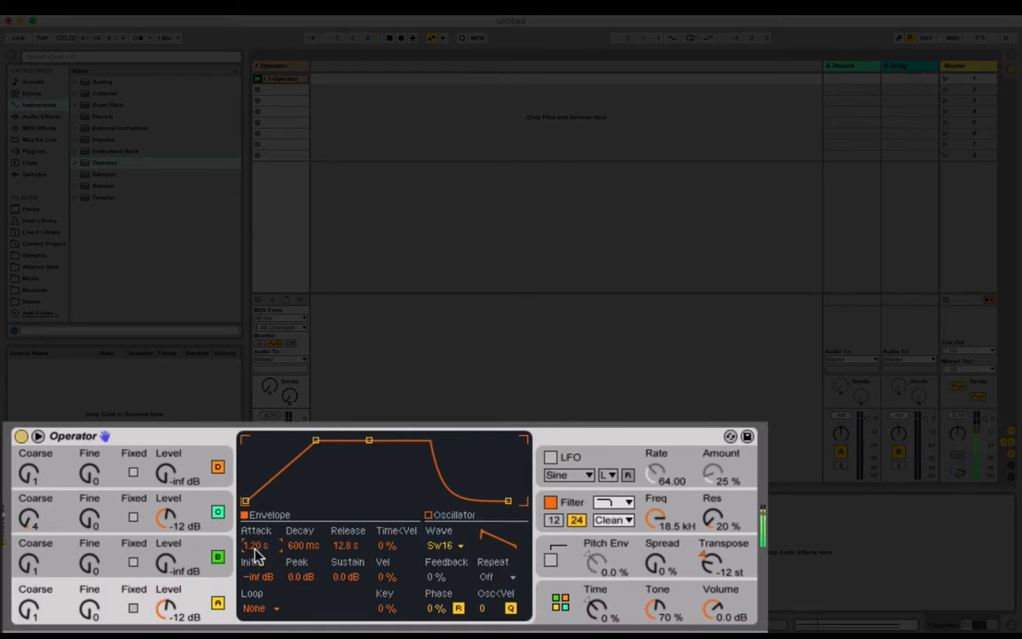
left_click(192, 512)
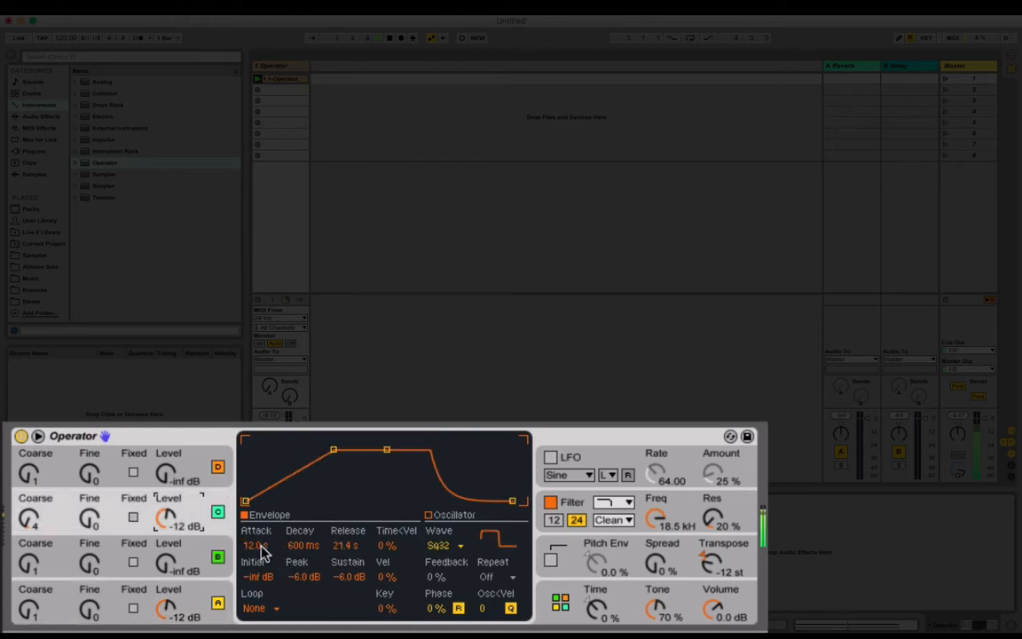
left_click_drag(257, 545, 258, 515)
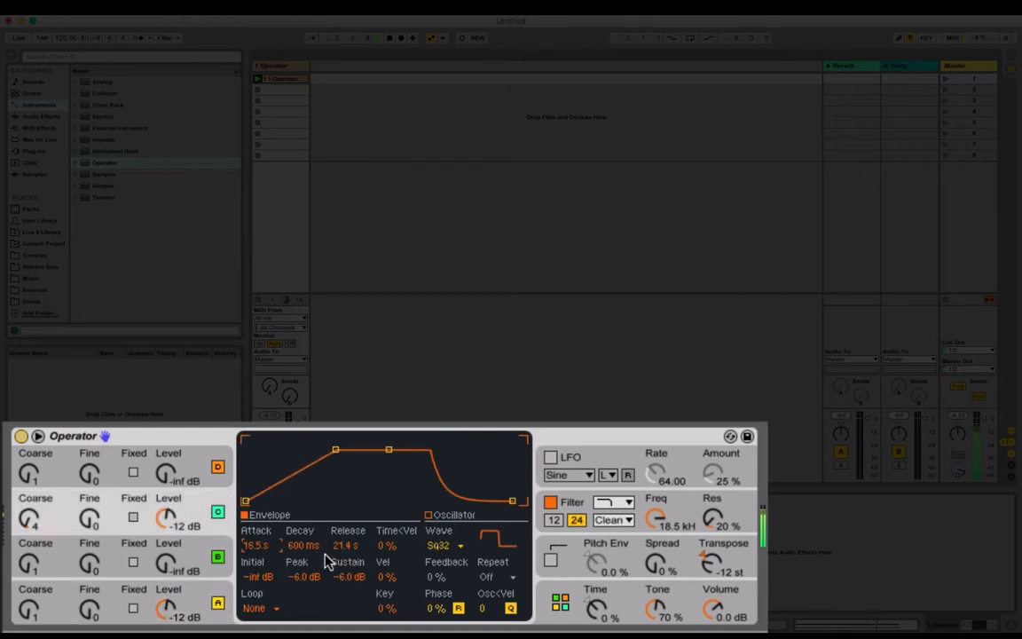
- Set oscillator C's Coarse tuning to 2 and its Fine tuning to 5
mouse_move(25, 524)
left_mouse_down()
mouse_move(24, 460)
mouse_move(25, 524)
left_mouse_up()
mouse_move(89, 521)
left_mouse_down()
mouse_move(88, 509)
mouse_move(91, 529)
left_mouse_up()
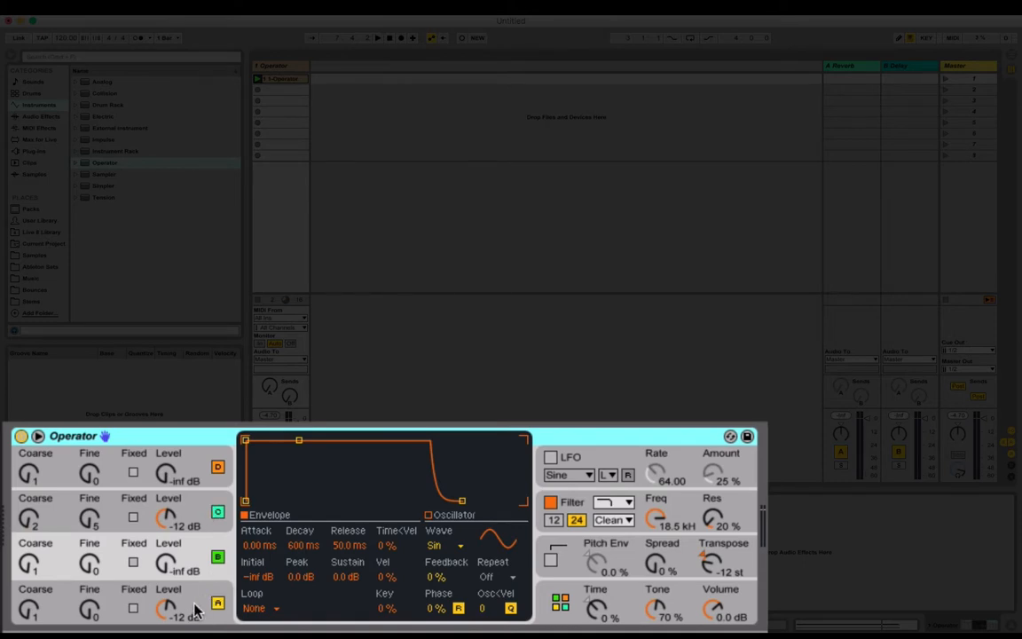
left_click(171, 508)
- Copy oscillator A's envelope to oscillator B
left_click(174, 543)
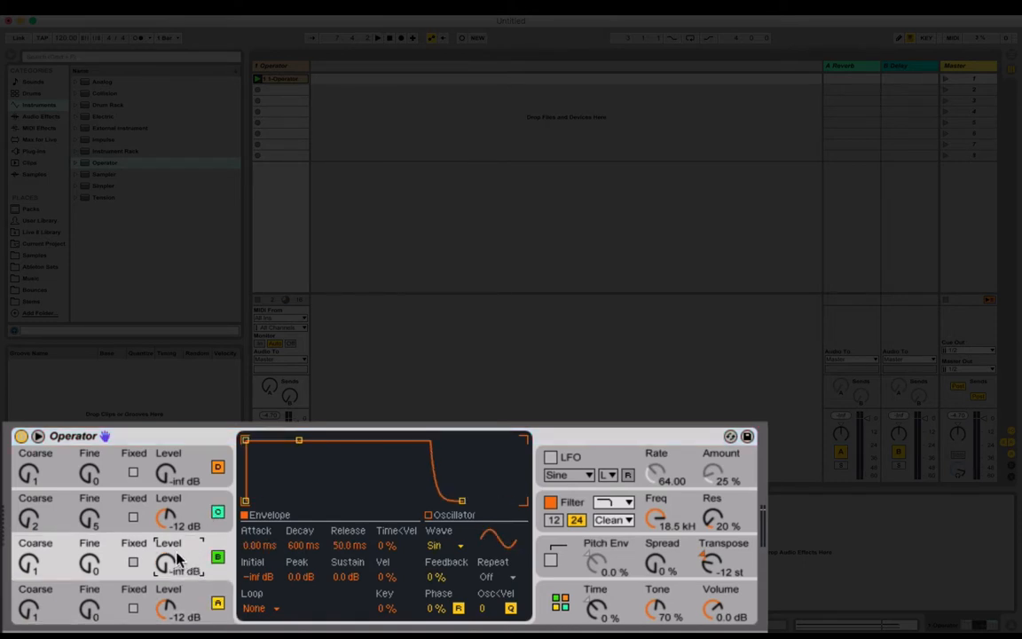
right_click(302, 482)
left_click(384, 543)
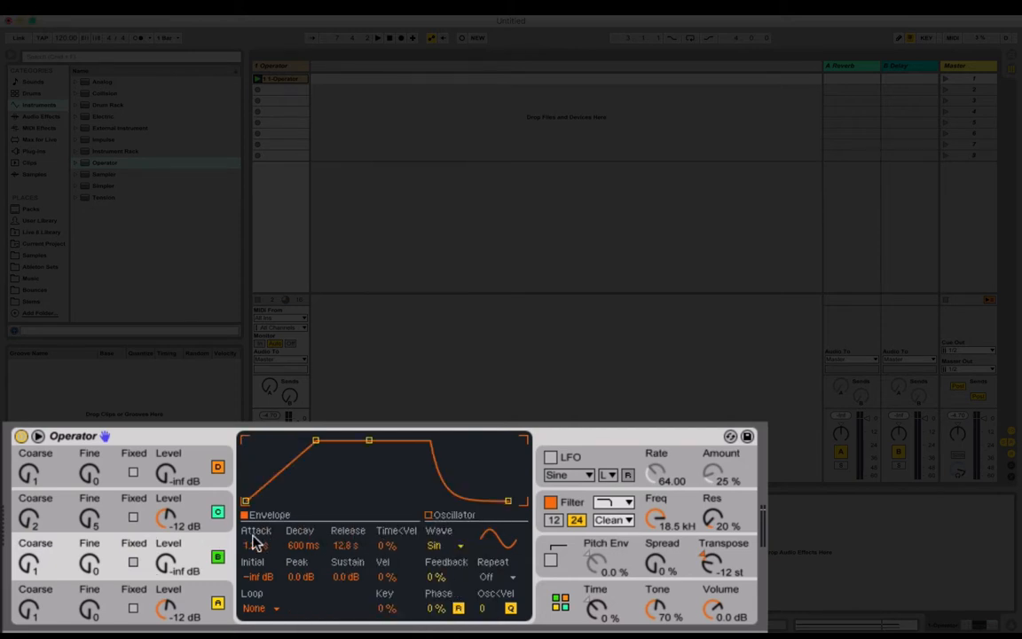
- Set oscillator B's envelope attack to 12.0 s and its release to 23.3 s
left_click_drag(260, 550, 260, 499)
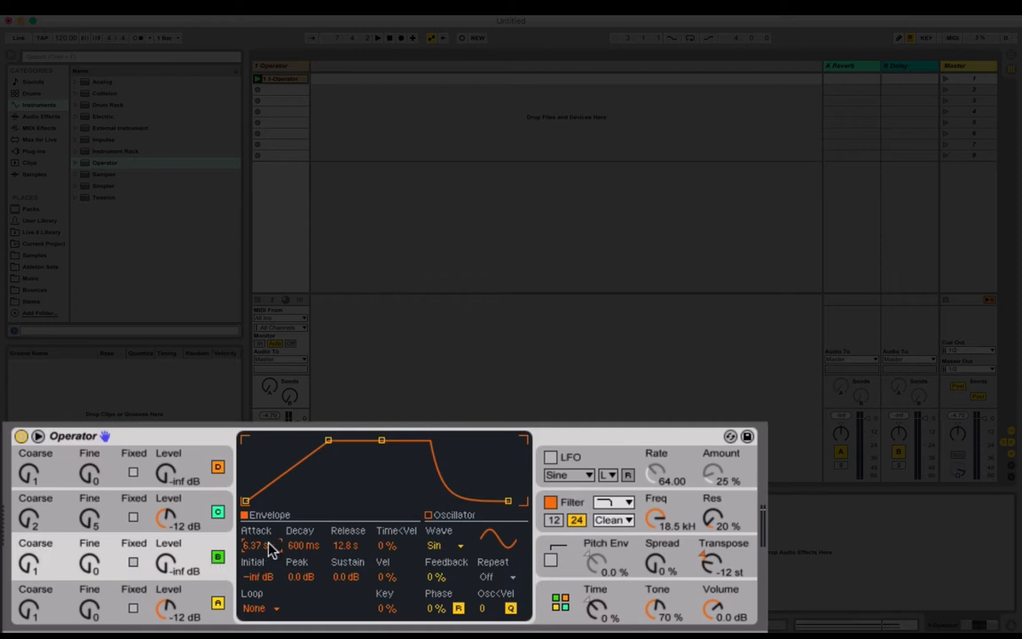
left_click_drag(261, 546, 262, 531)
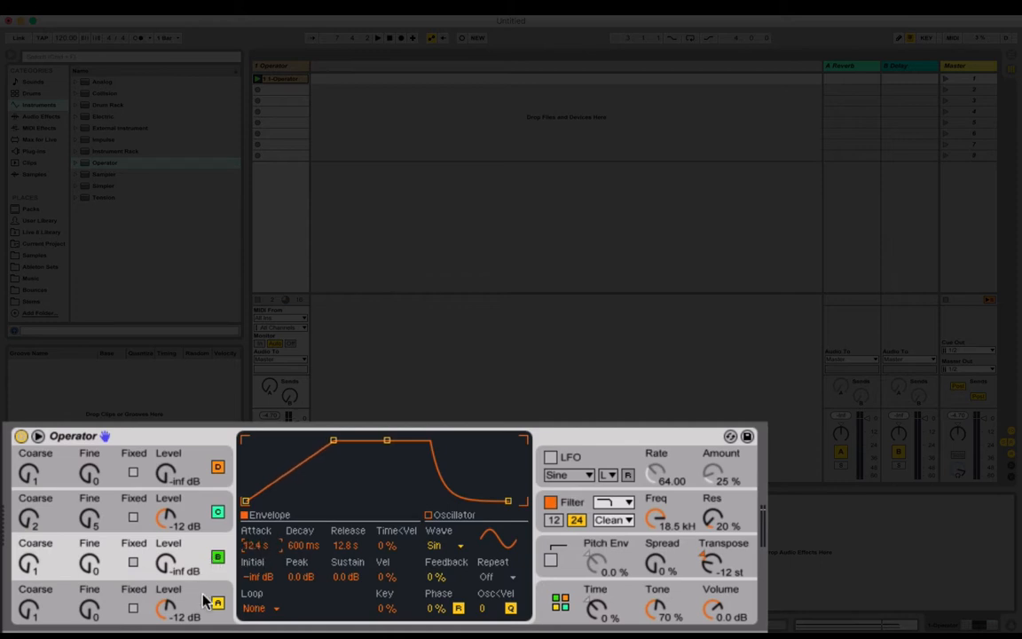
type("12000")
key("Return")
left_click_drag(343, 548, 343, 519)
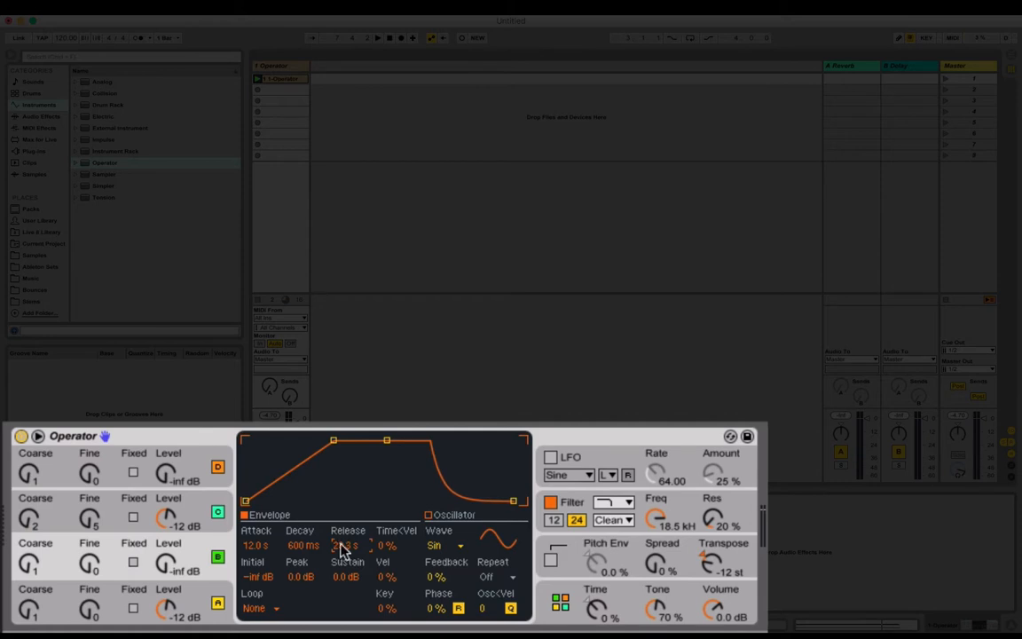
- Raise oscillator B's Level to -4.4 dB and set its Fine tuning to 8
left_click(166, 571)
left_click_drag(166, 571, 166, 547)
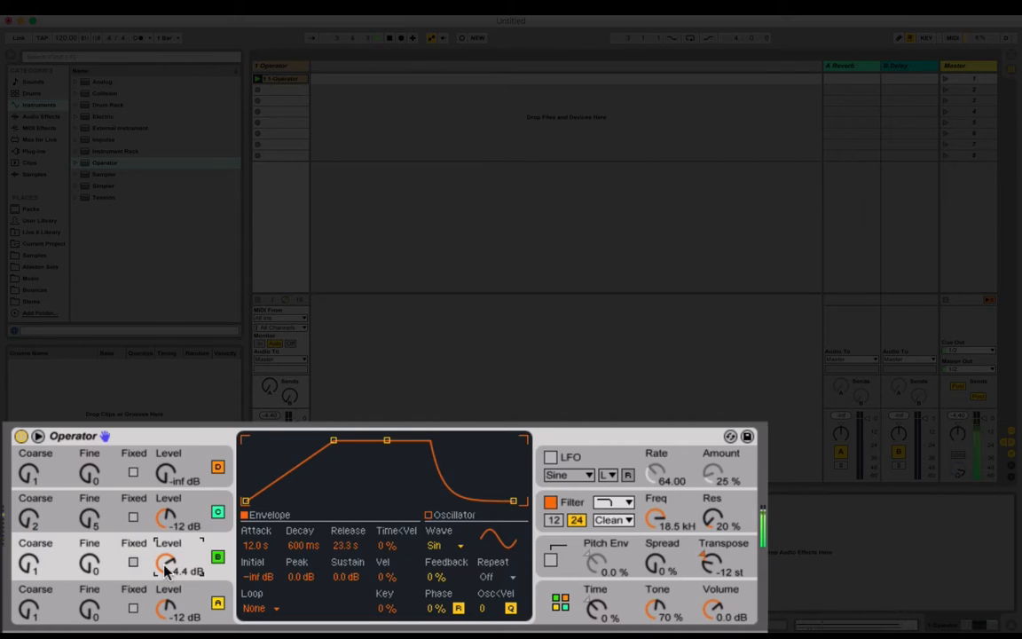
left_click(89, 564)
left_click_drag(88, 564, 89, 568)
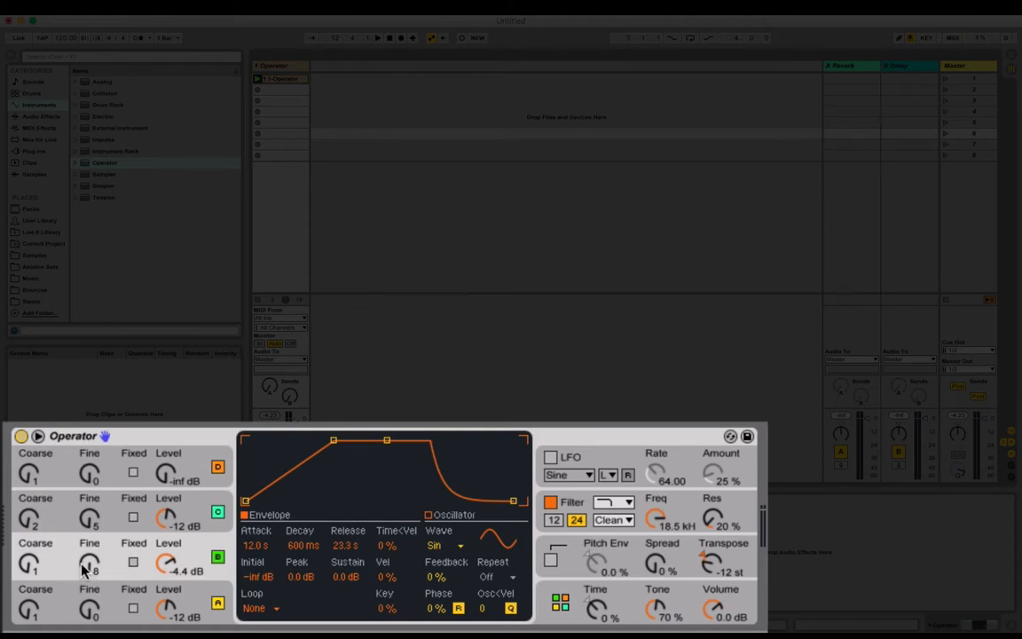
left_click_drag(93, 571, 93, 545)
mouse_move(96, 573)
left_mouse_down()
mouse_move(93, 510)
mouse_move(105, 574)
left_mouse_up()
left_click(105, 574)
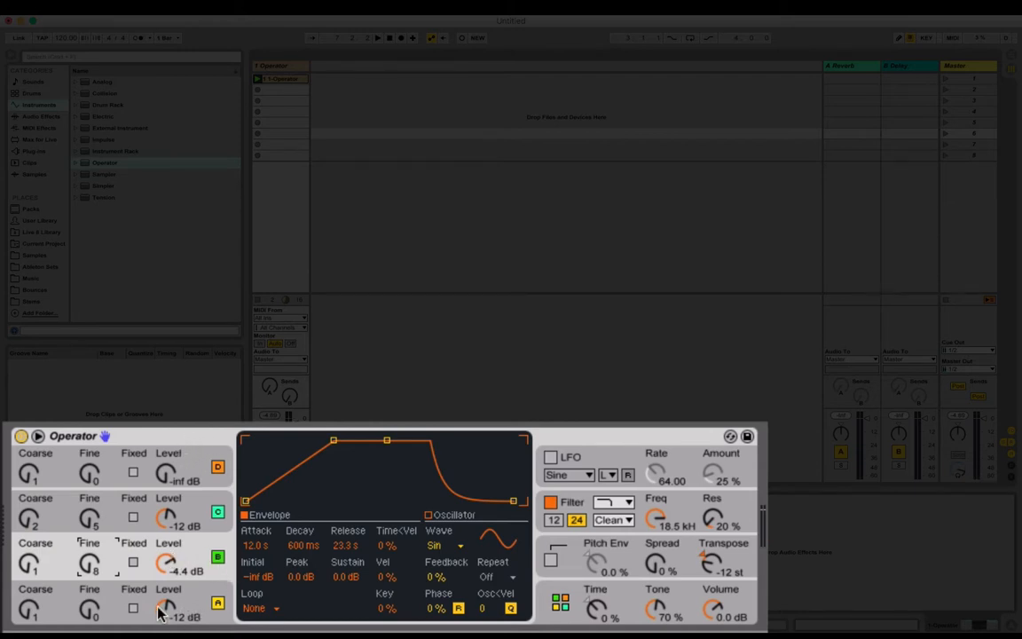
- Copy oscillator A's envelope to oscillator D and set its attack to 15.0 s
left_click(189, 466)
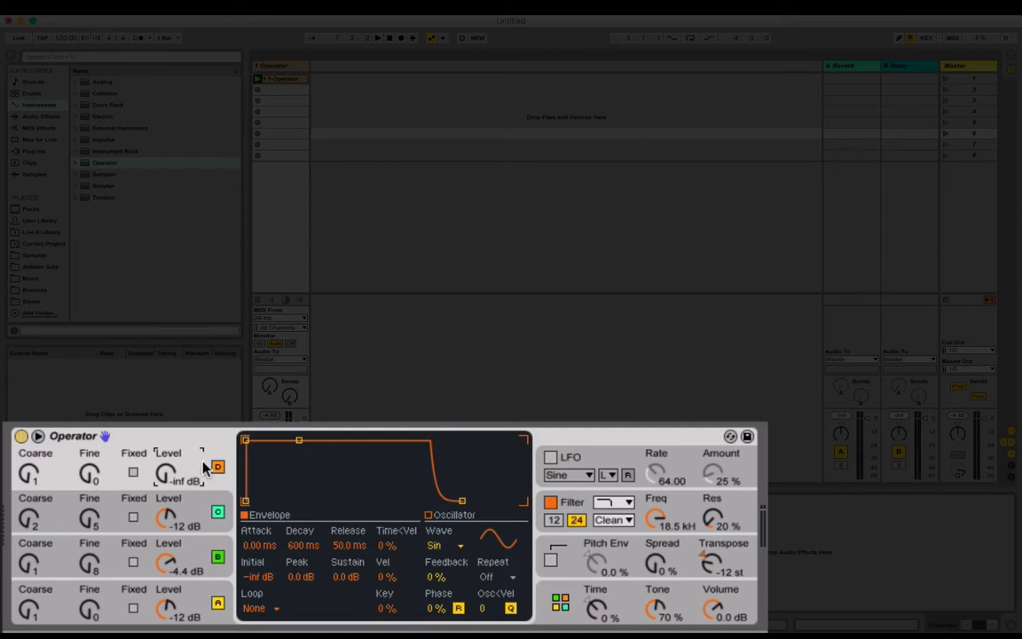
right_click(297, 479)
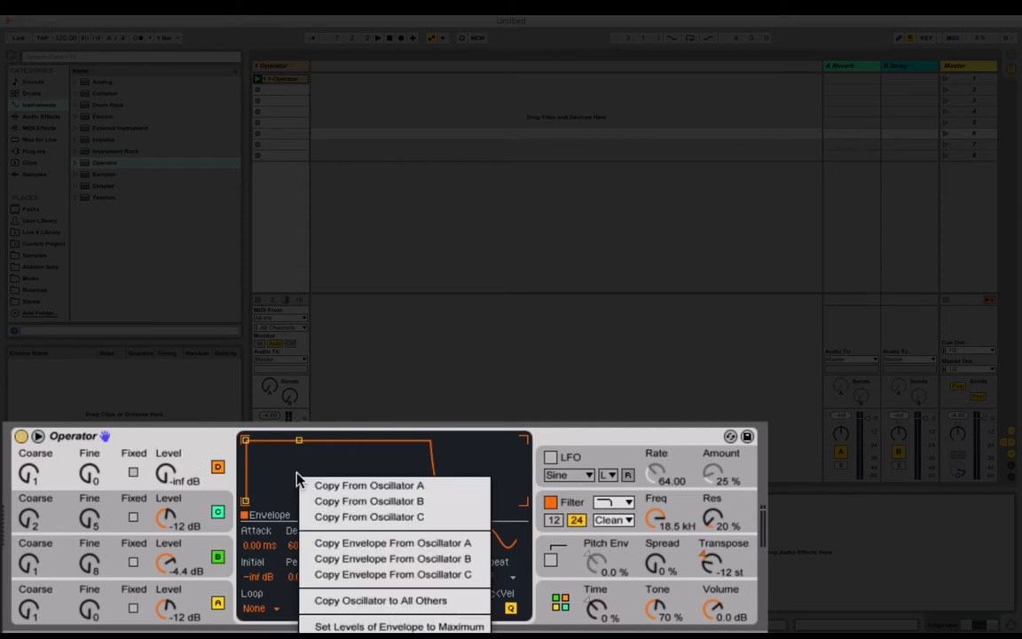
left_click(417, 543)
left_click_drag(253, 532, 253, 507)
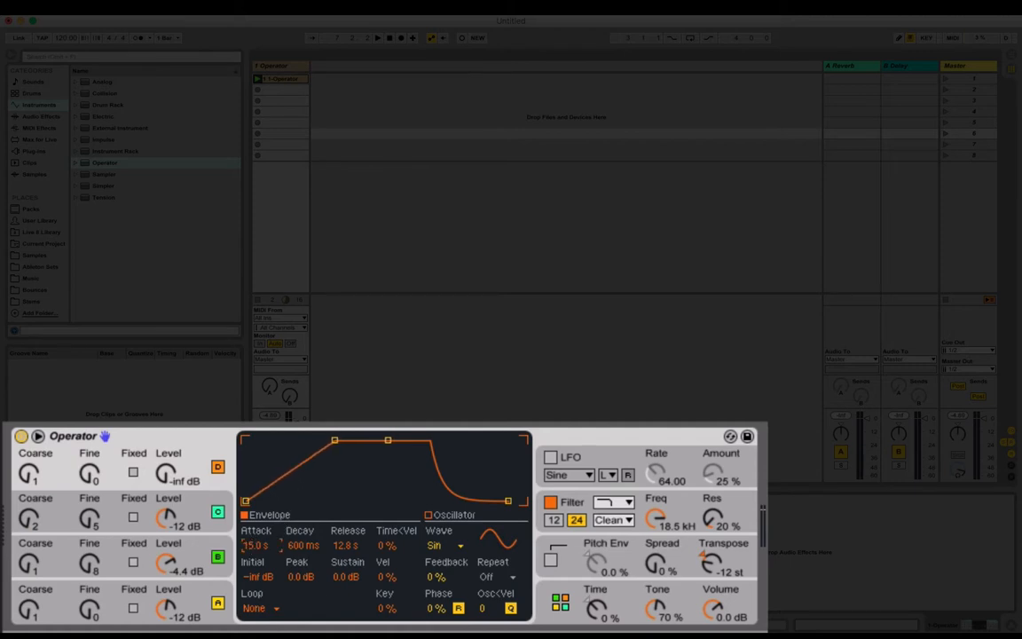
- Set oscillator D's Level to -3.8 dB and Coarse tuning to 3, and oscillator C's Level to -7.0 dB
left_click_drag(186, 480, 186, 444)
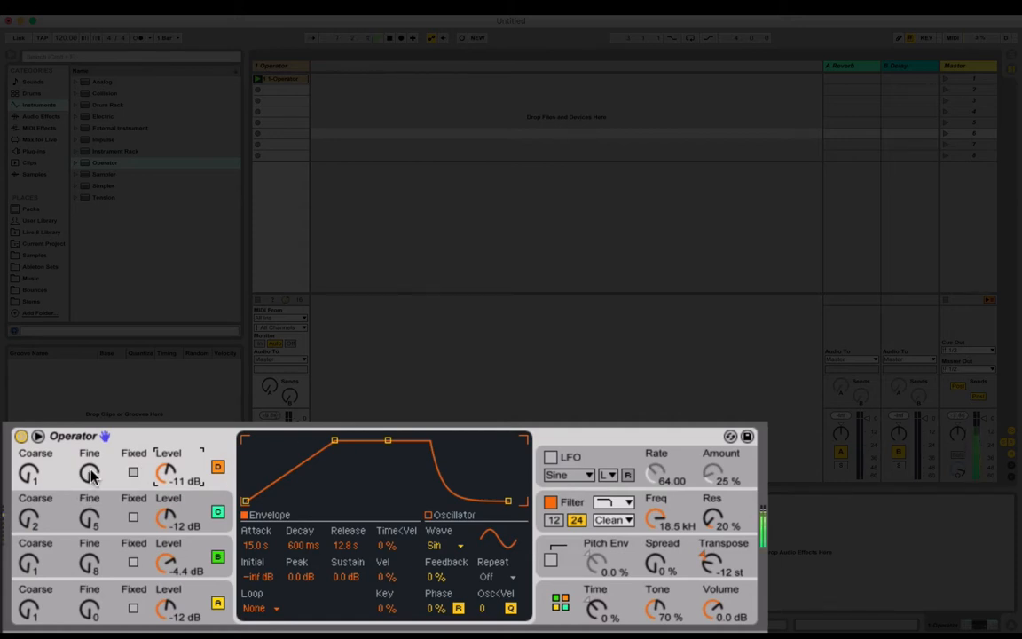
left_click_drag(165, 473, 166, 453)
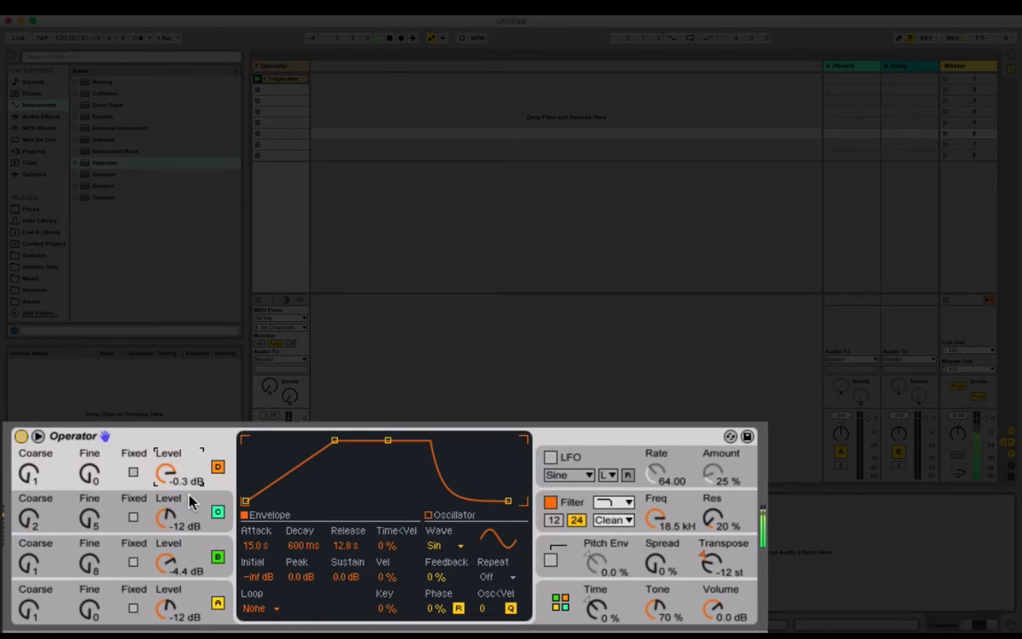
left_click_drag(166, 517, 166, 504)
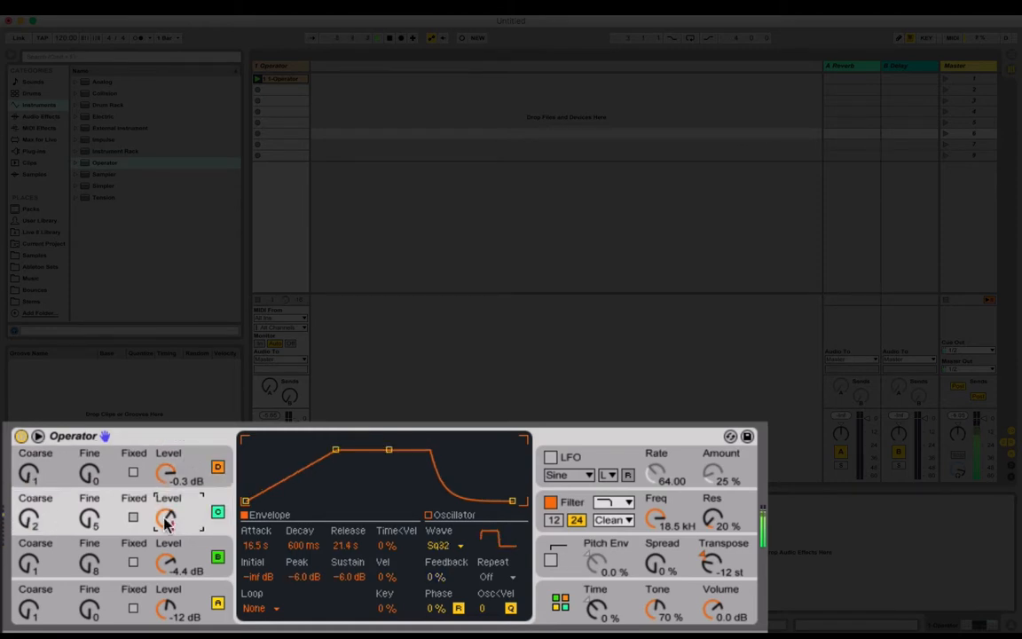
left_click(29, 470)
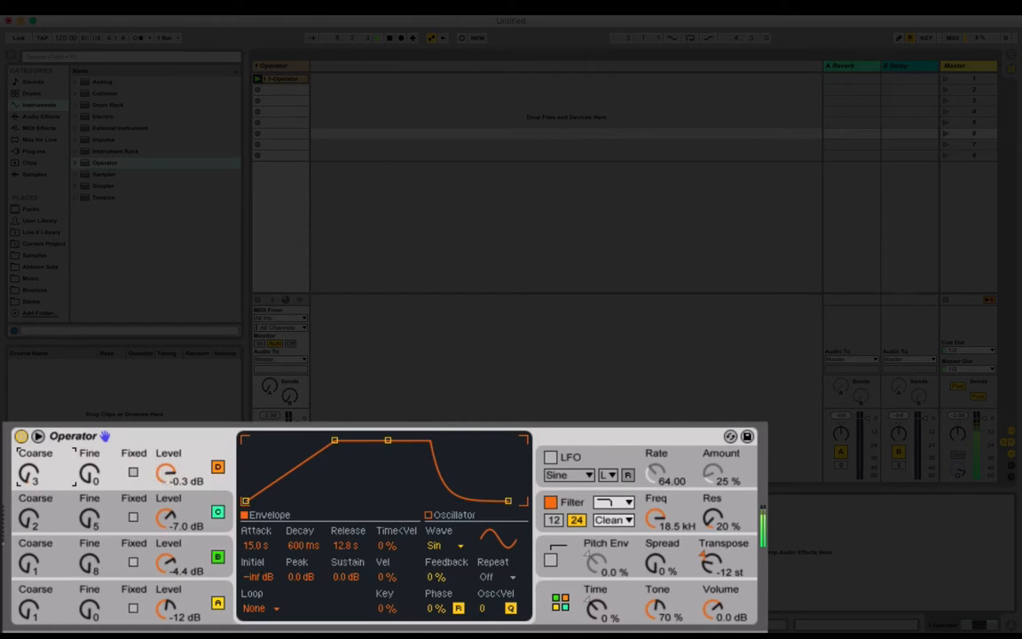
left_click_drag(166, 473, 166, 483)
- Change oscillator D's waveform to SwD and return to its envelope display
left_click(460, 545)
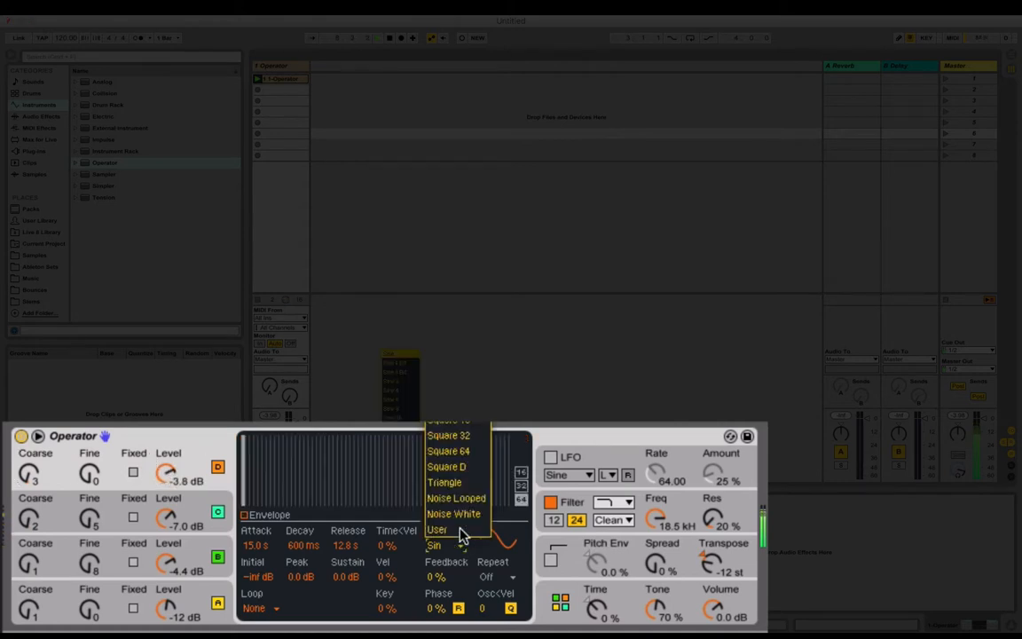
left_click(405, 453)
left_click(166, 473)
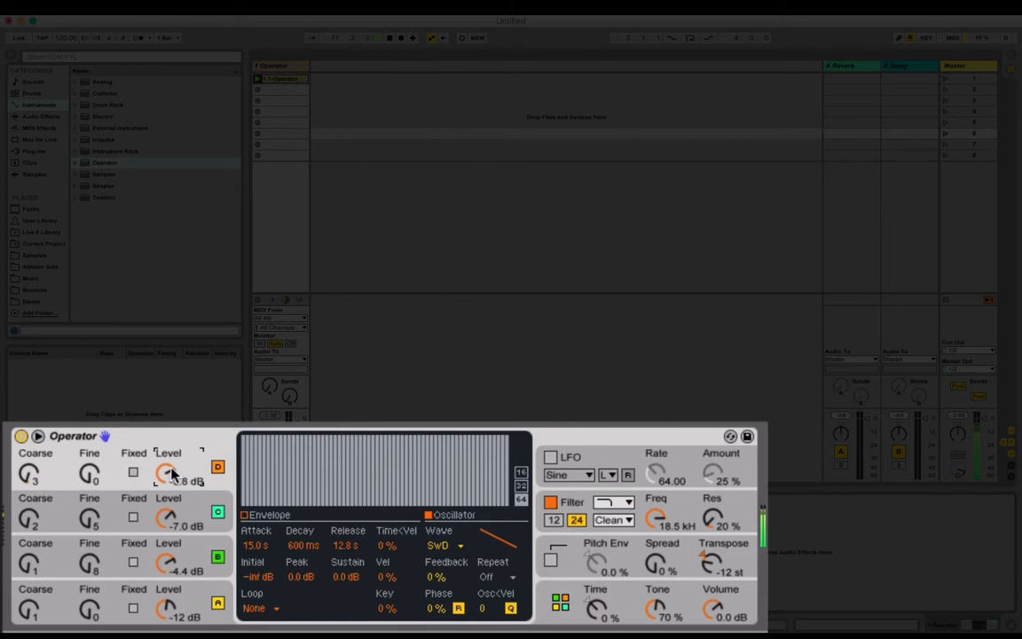
left_click(253, 514)
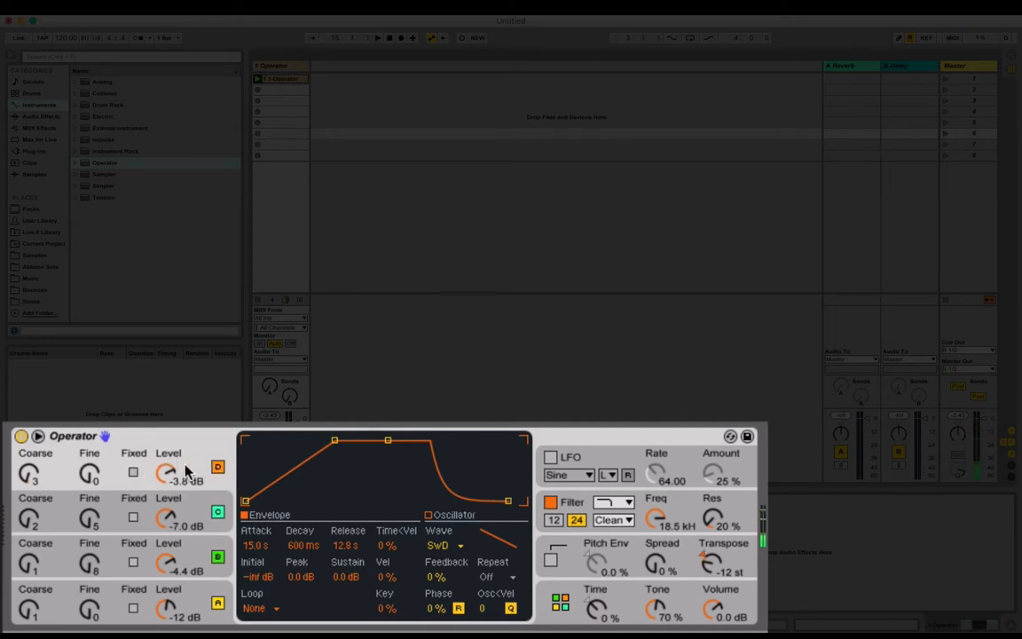
left_click(452, 548)
left_click(452, 547)
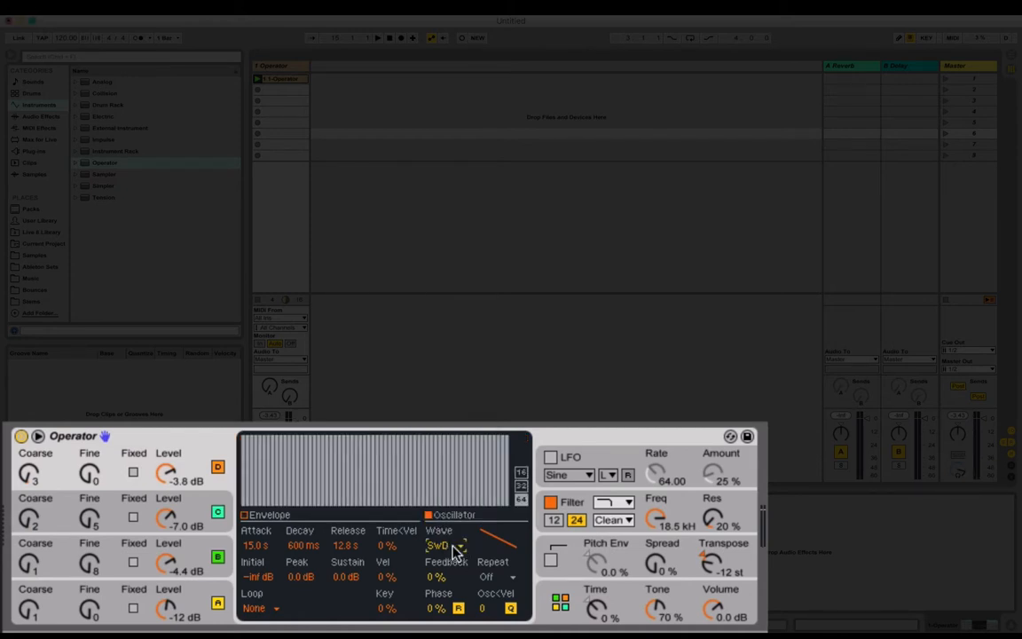
left_click(269, 516)
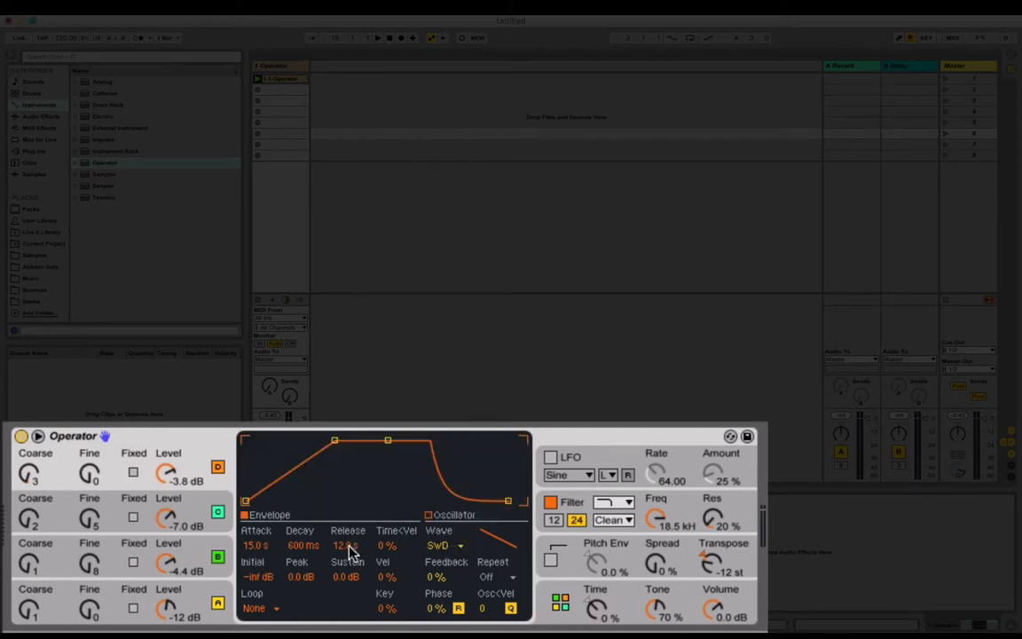
mouse_move(348, 548)
left_mouse_down()
mouse_move(348, 524)
mouse_move(348, 552)
left_mouse_up()
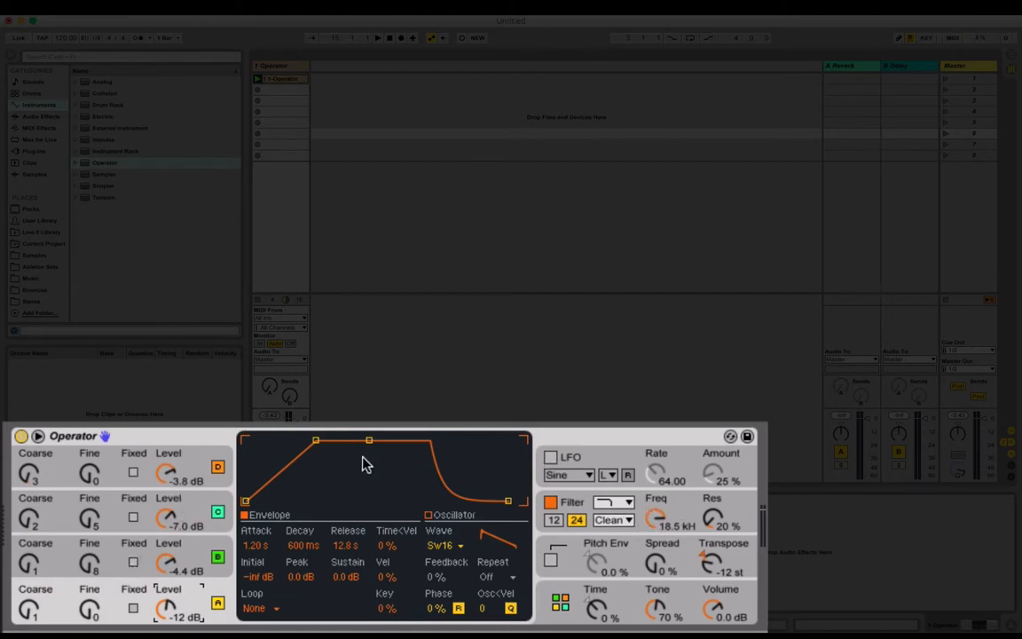
- Enable the LFO and set its Rate to 89.71 and its Amount to 69 %
left_click(571, 457)
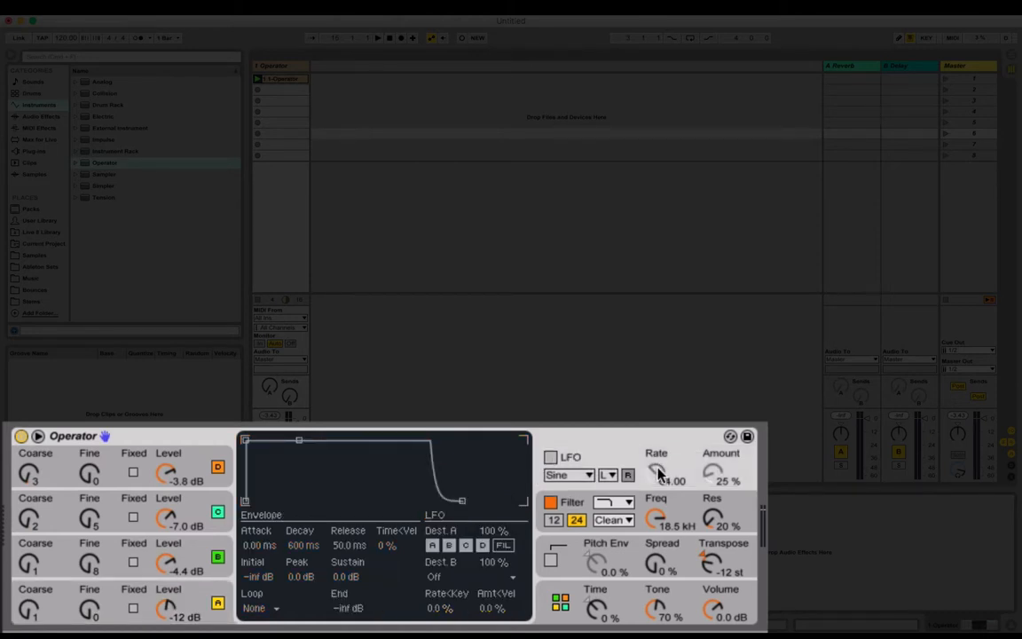
left_click(552, 457)
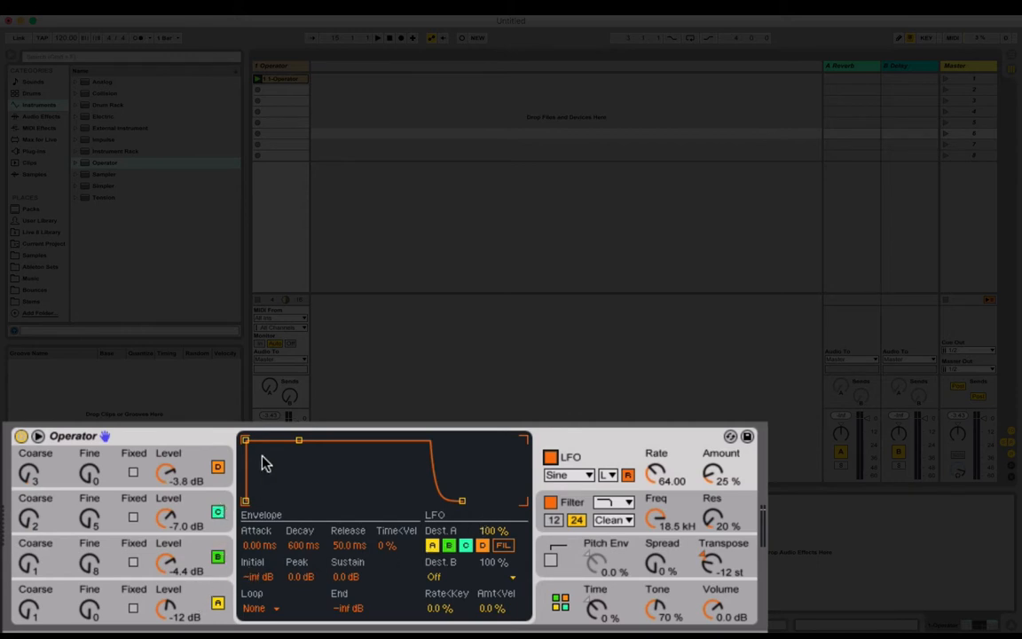
left_click(433, 546)
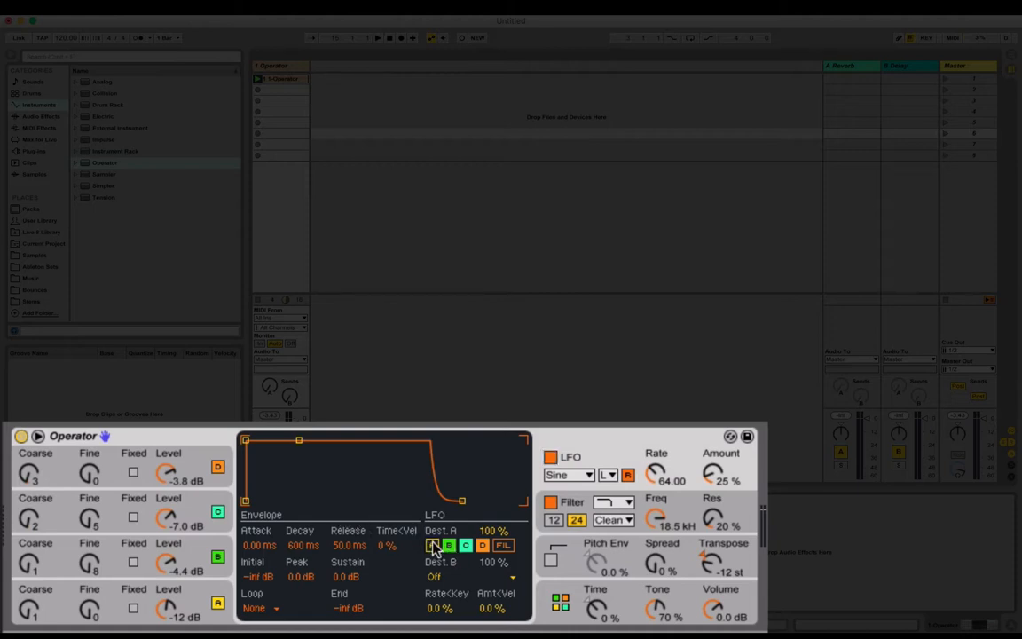
left_click(433, 546)
left_click_drag(656, 476, 657, 454)
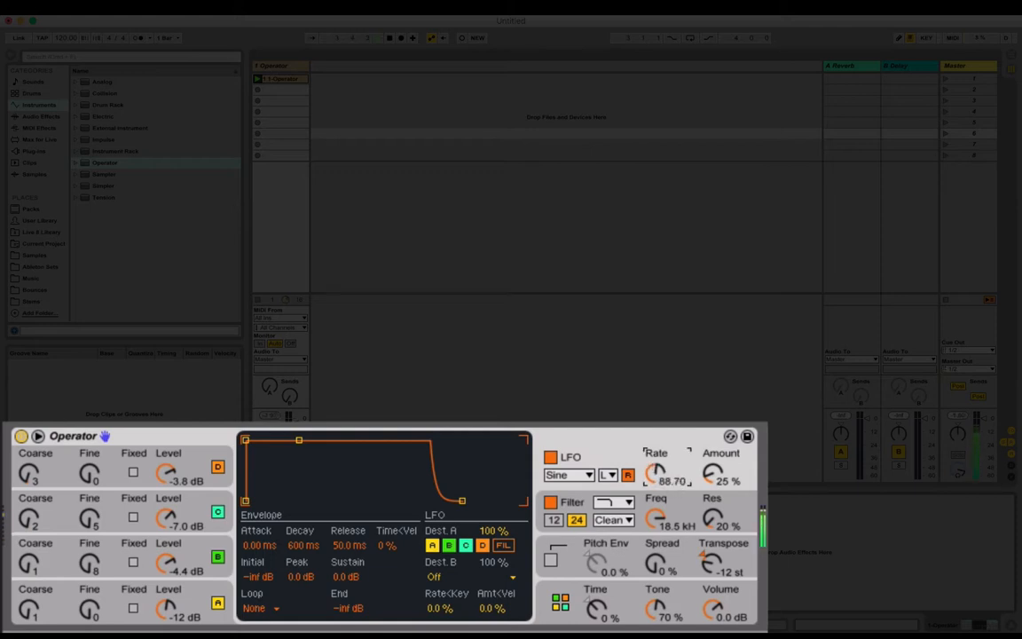
left_click_drag(719, 477, 719, 442)
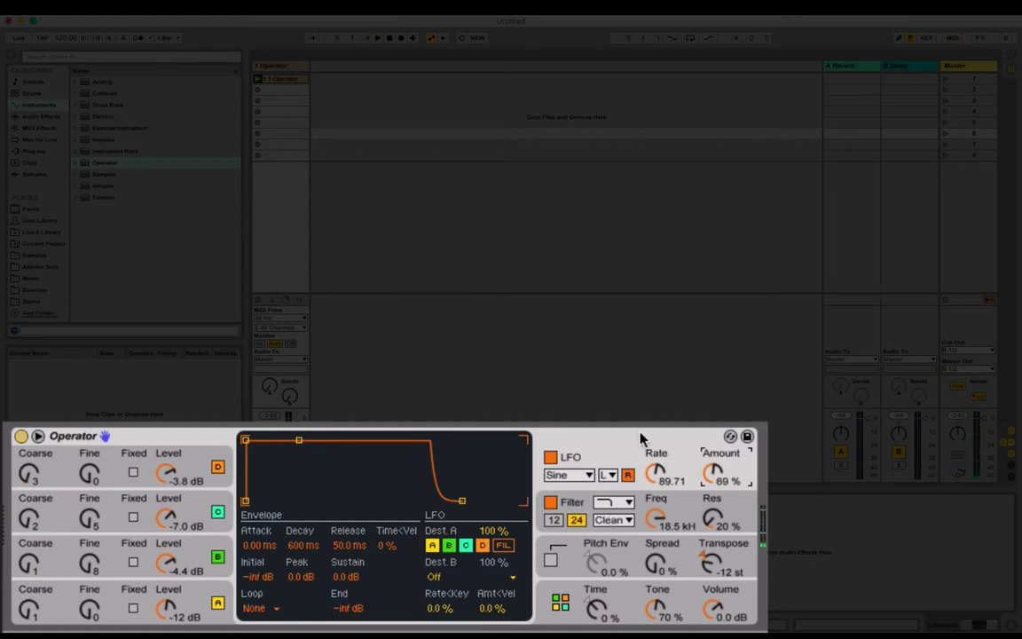
left_click(655, 472)
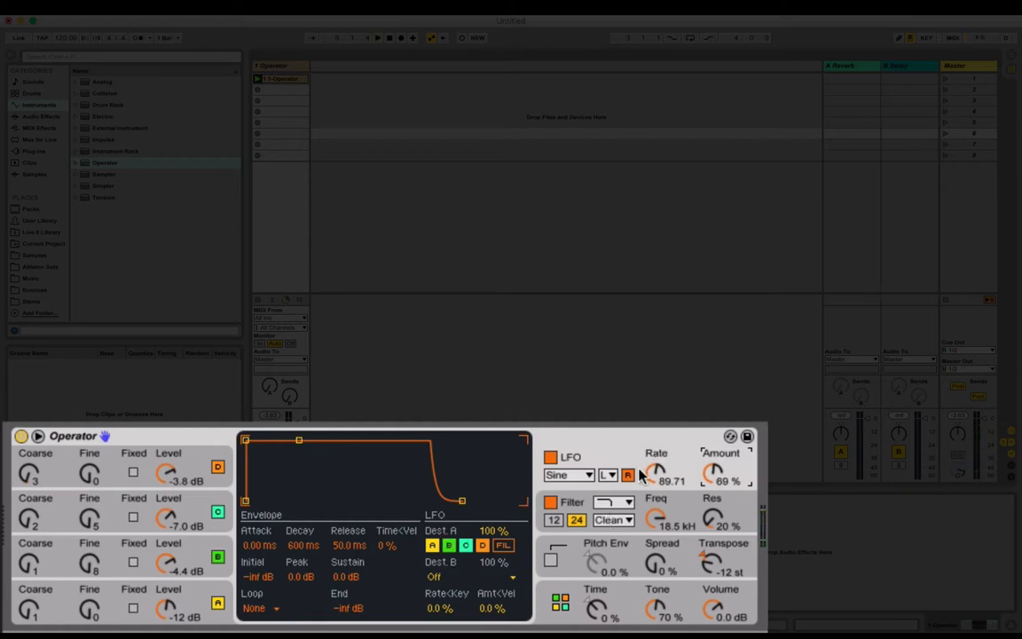
left_click(719, 476)
left_click(659, 476)
left_click(576, 477)
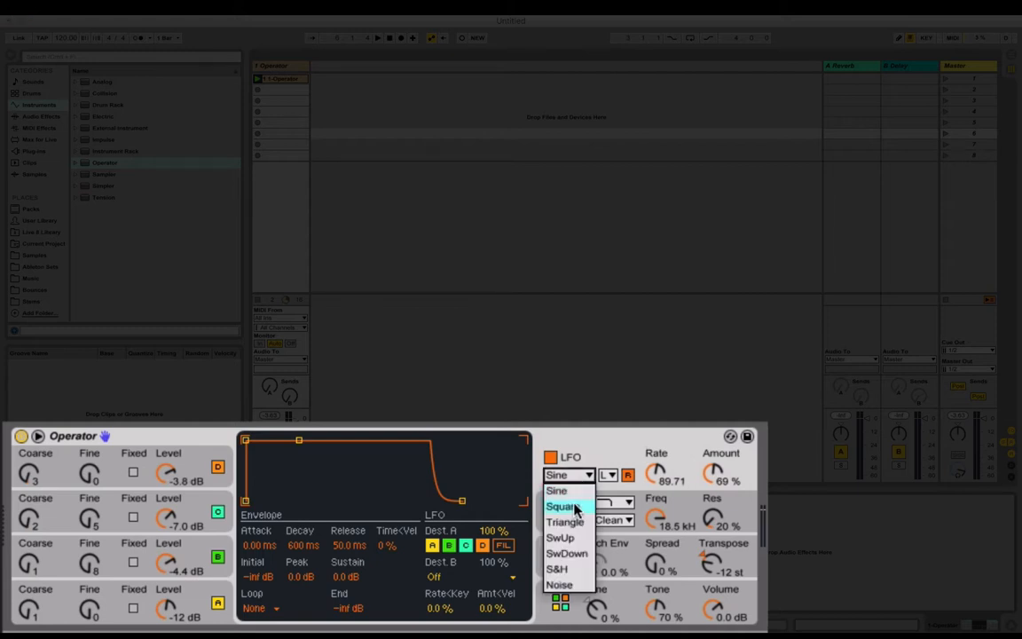
left_click(568, 493)
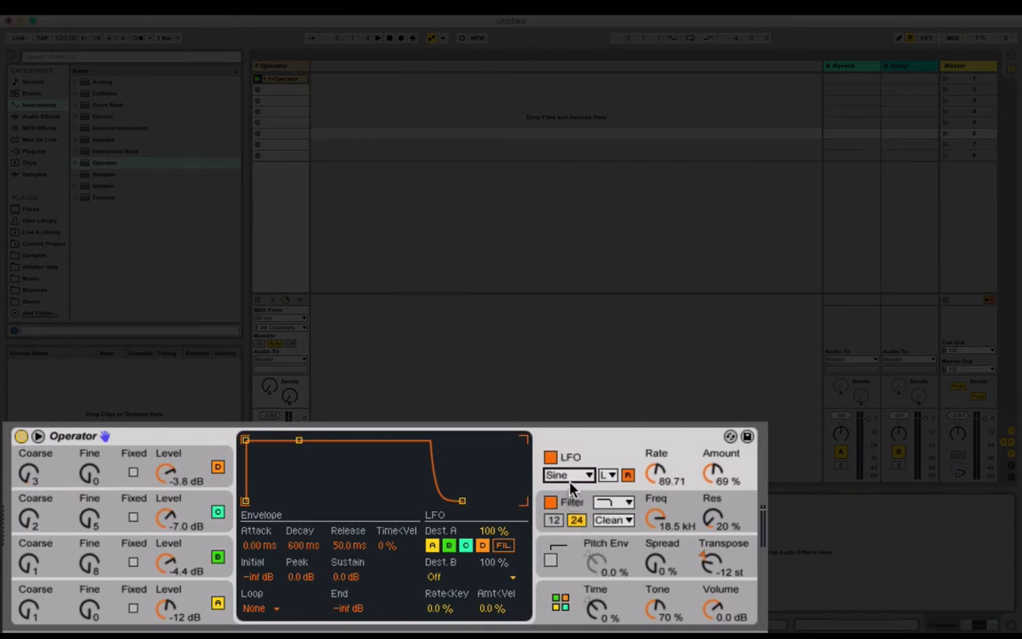
- Try a Square LFO waveform with the Amount set to 53 %
left_click(571, 477)
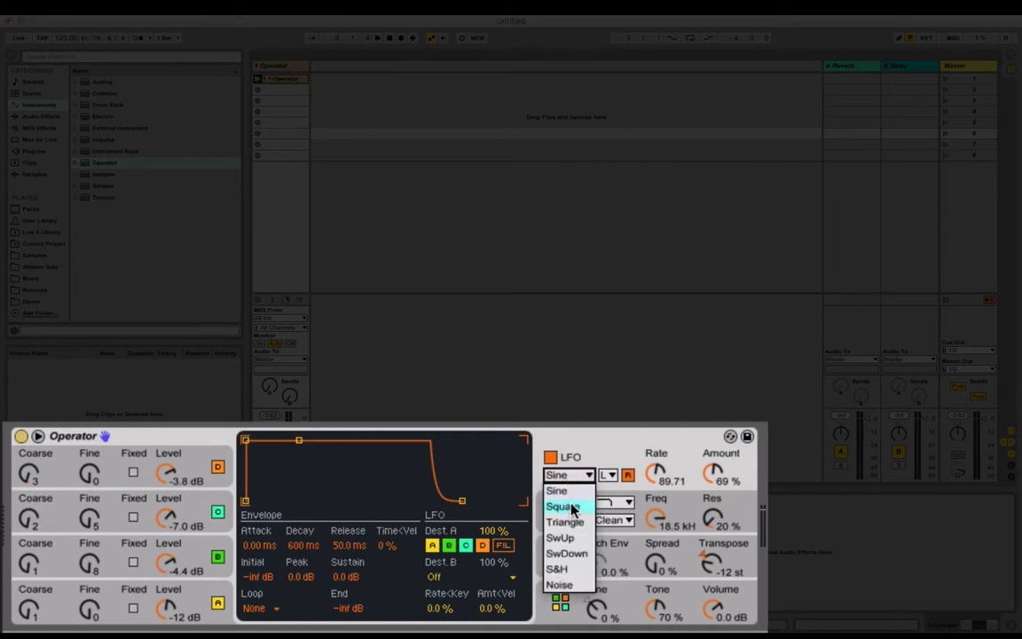
left_click(575, 504)
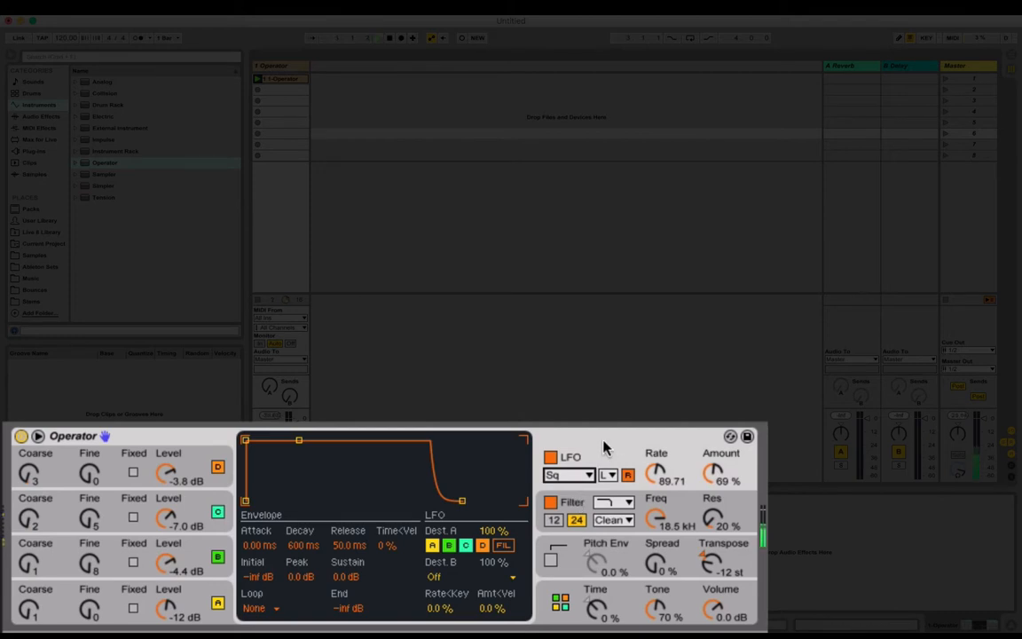
left_click_drag(714, 473, 713, 487)
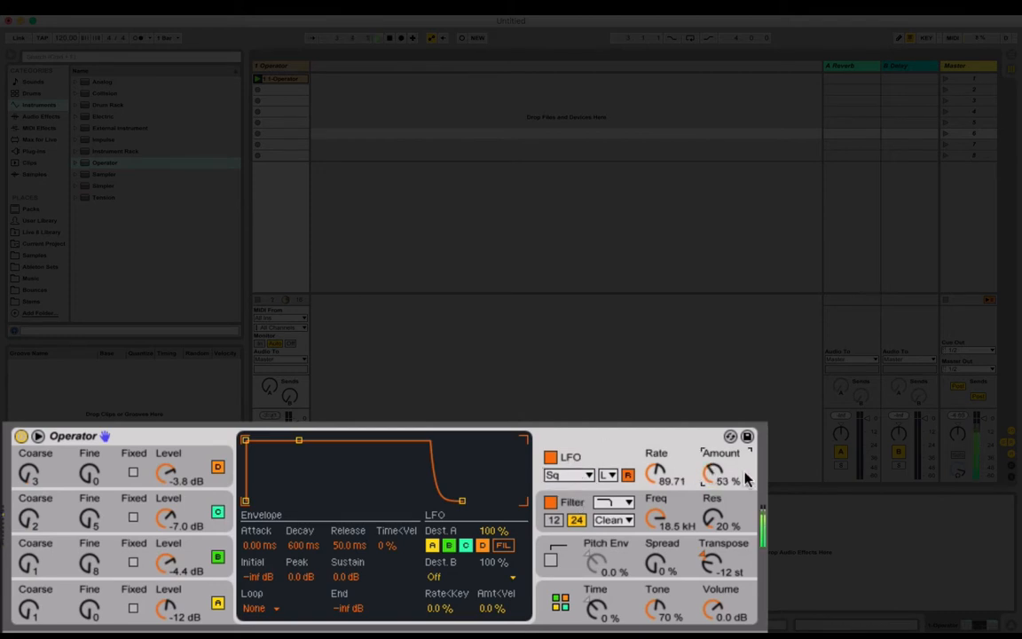
- Set the LFO waveform to S&H with an Amount of 98 % and a Rate of 76.60
left_click(579, 476)
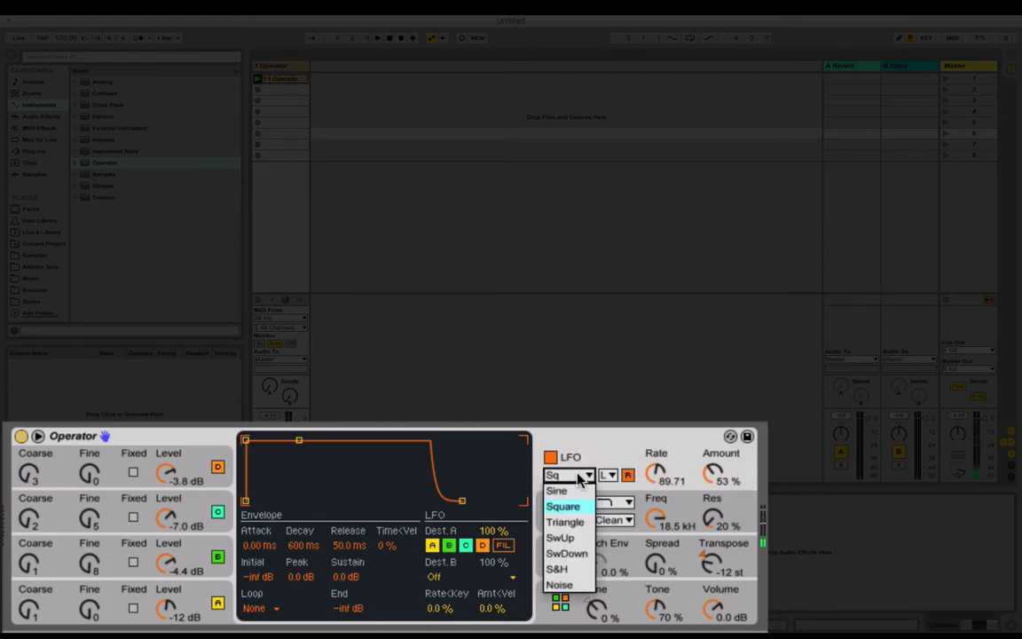
left_click(568, 572)
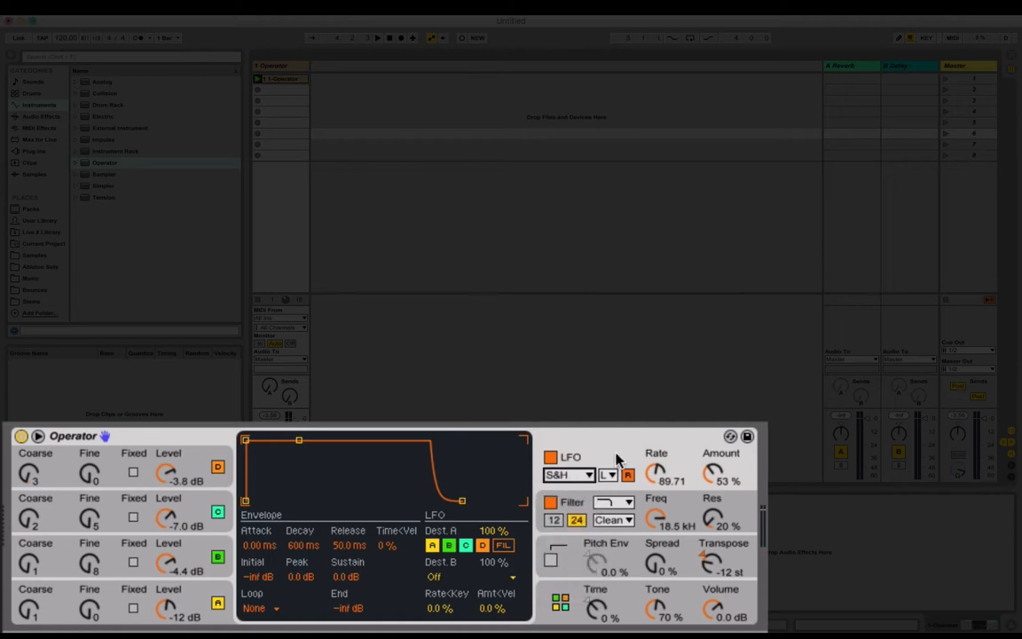
left_click(713, 477)
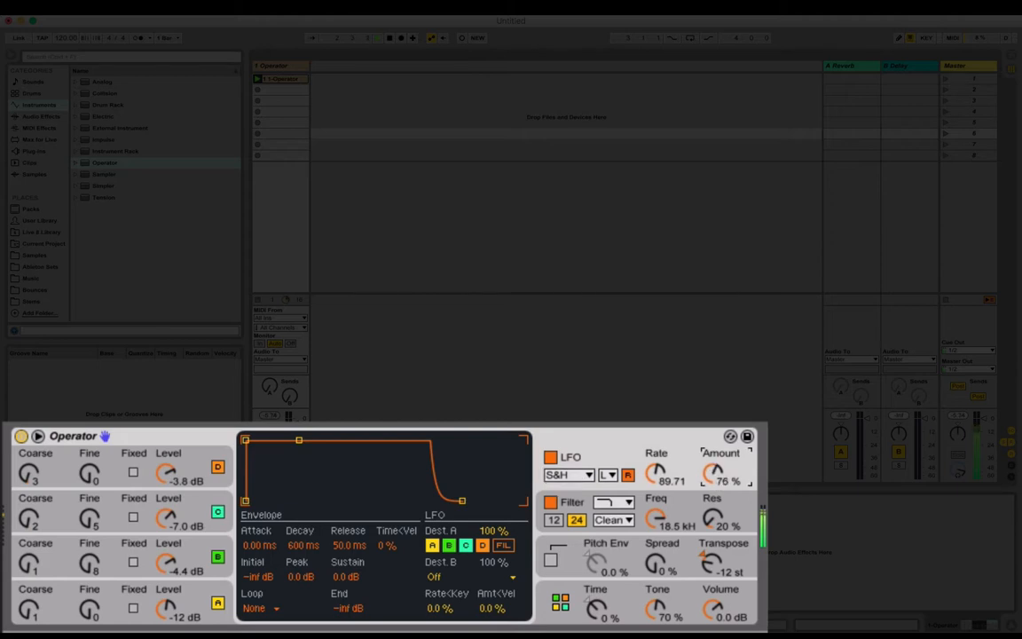
left_click_drag(656, 475, 656, 497)
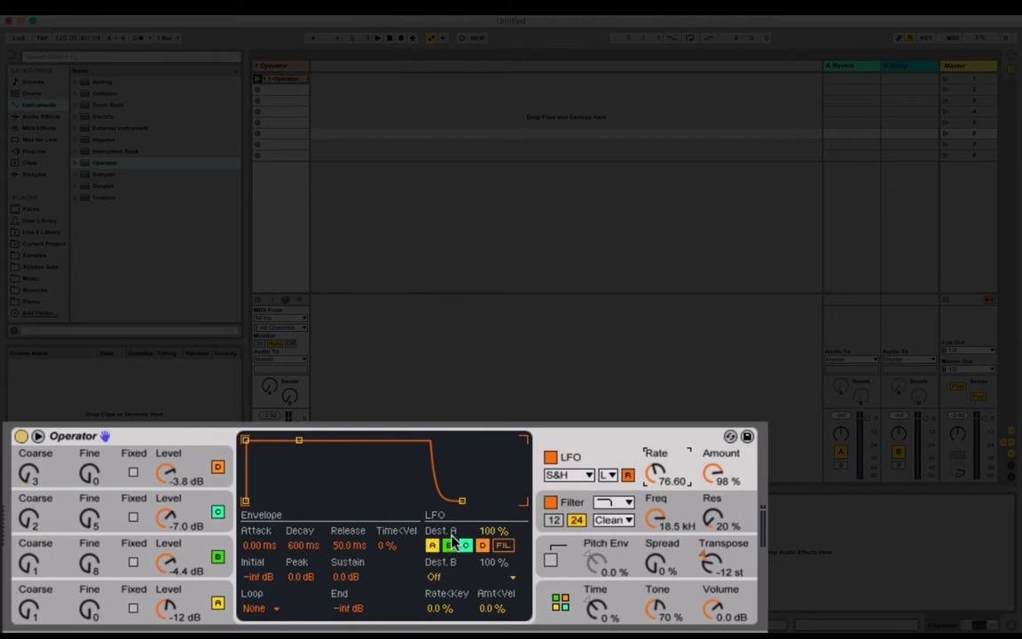
- Remove oscillators A, B, C and D from the LFO's Dest. A and route it only to the filter
left_click(432, 546)
left_click(449, 546)
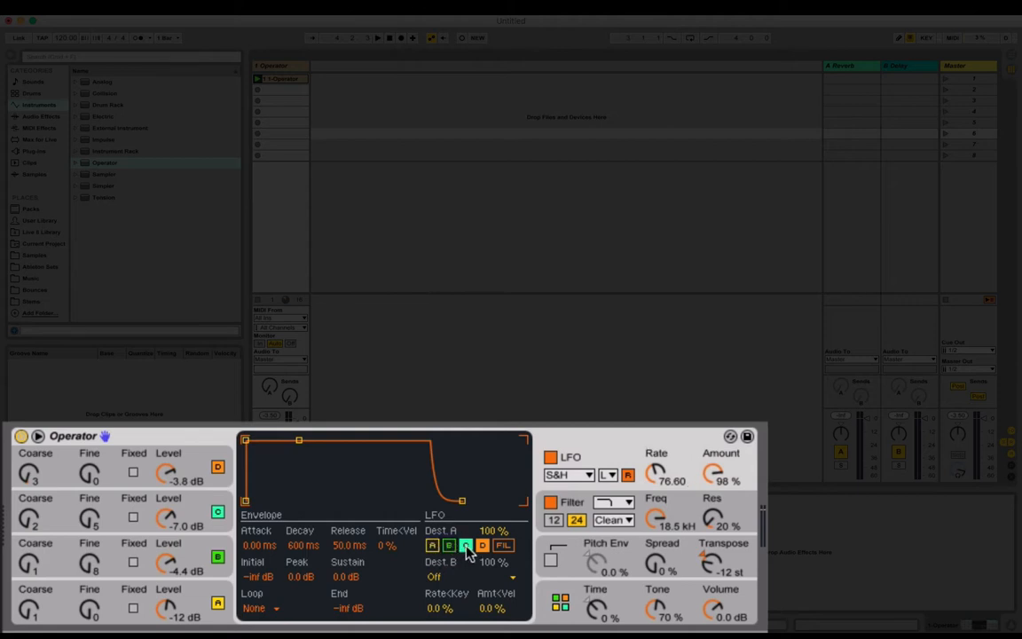
left_click(482, 546)
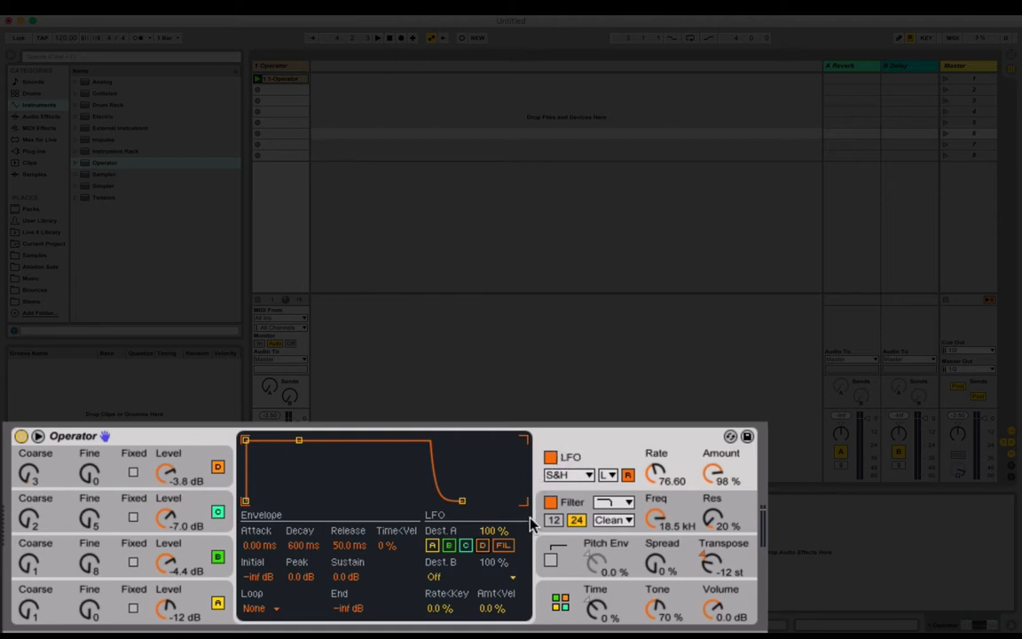
left_click(503, 547)
left_click(506, 546)
- Set the LFO waveform to Sine and its Rate to 61.48
left_click(567, 475)
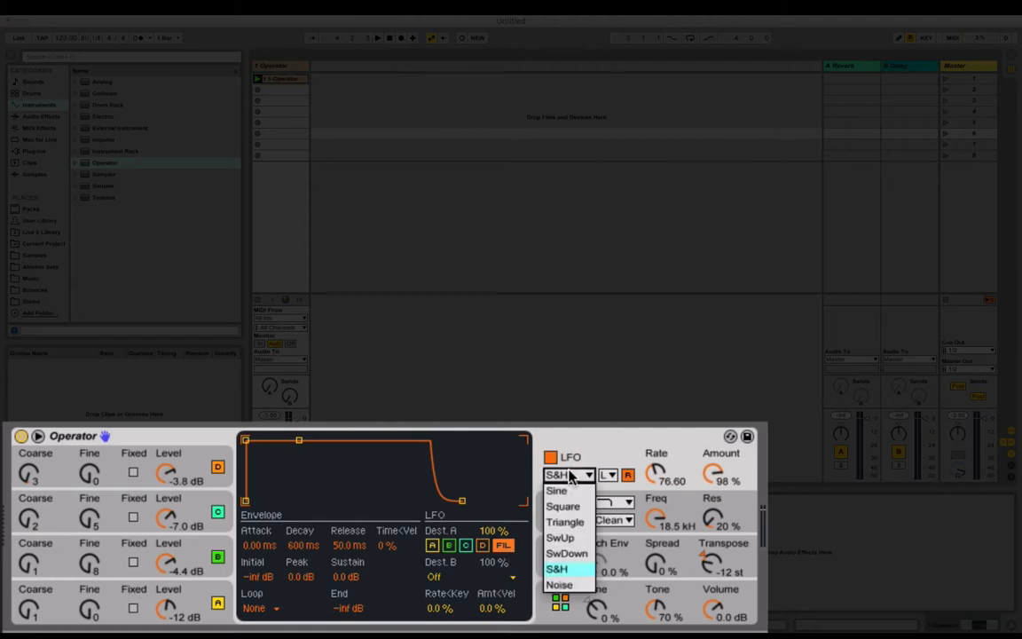
left_click(572, 492)
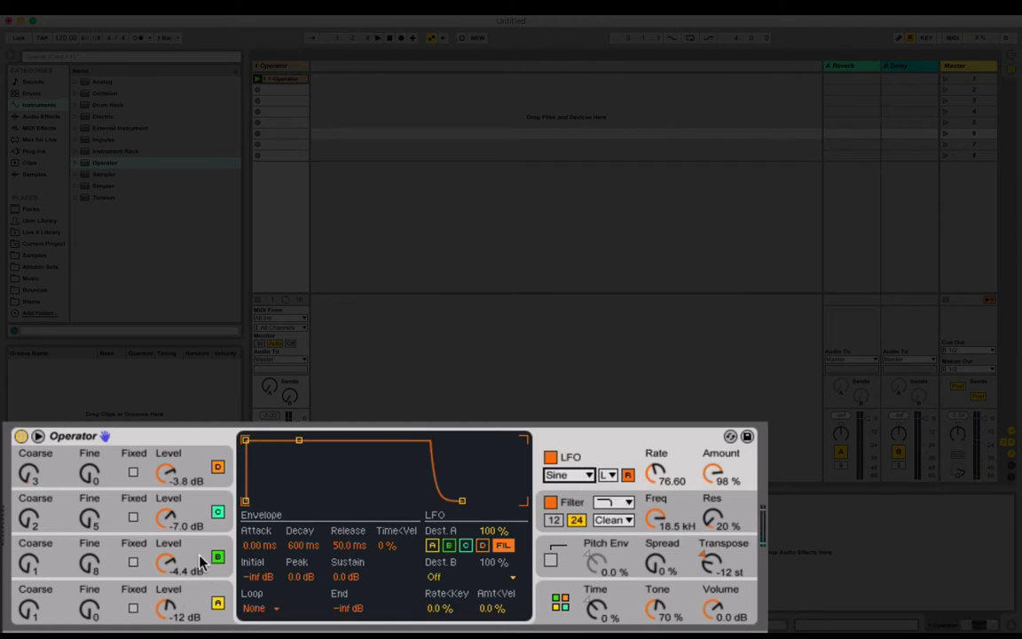
left_click(572, 502)
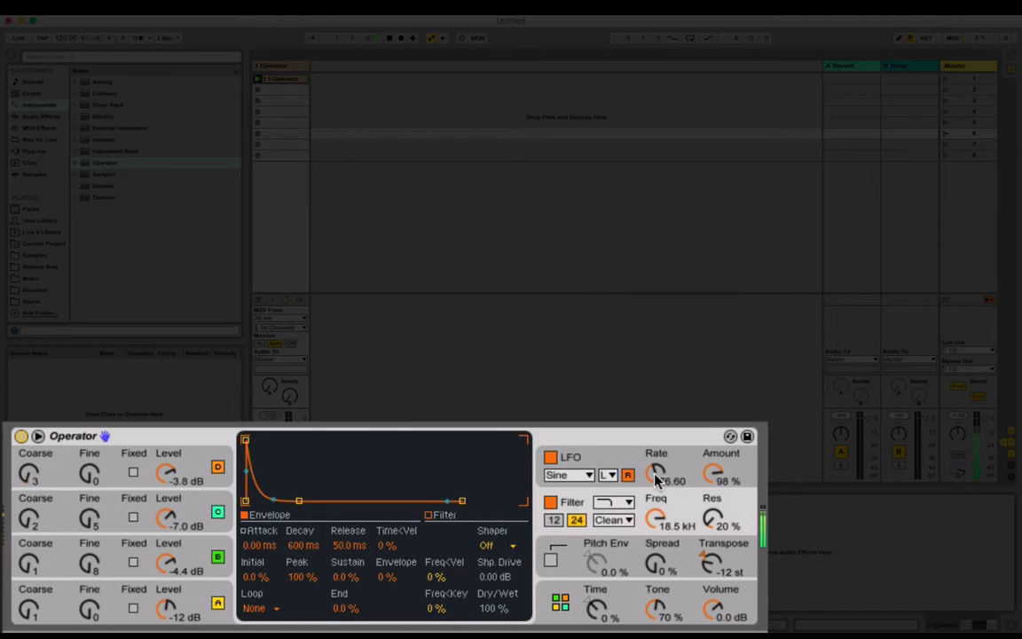
left_click_drag(657, 479, 658, 426)
left_click_drag(657, 477, 658, 474)
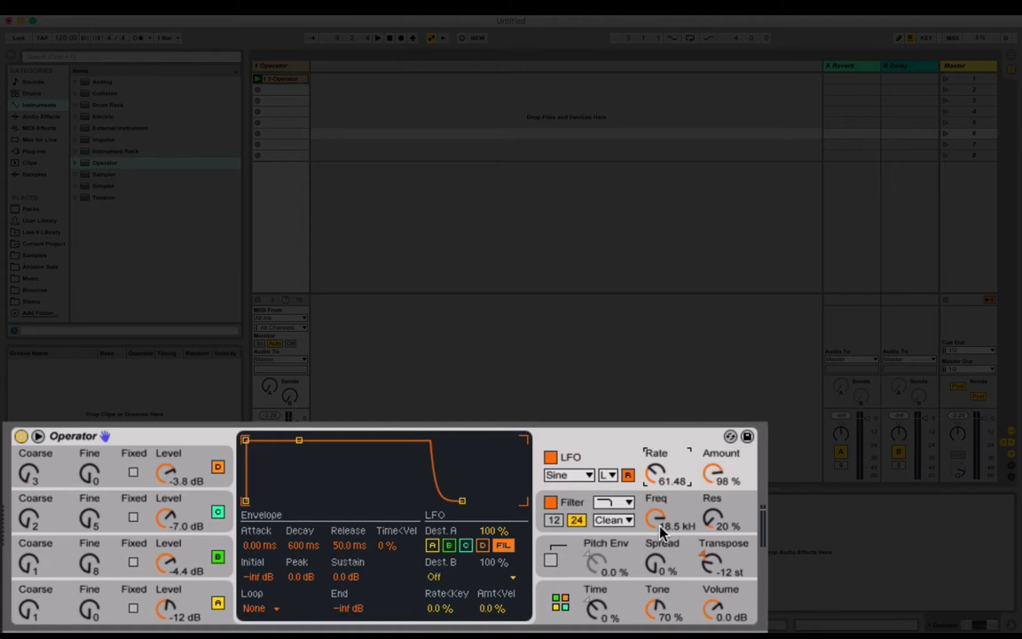
- Set the filter frequency to 3.44 kHz and return to the LFO's envelope display
mouse_move(661, 531)
left_mouse_down()
mouse_move(659, 520)
mouse_move(659, 551)
left_mouse_up()
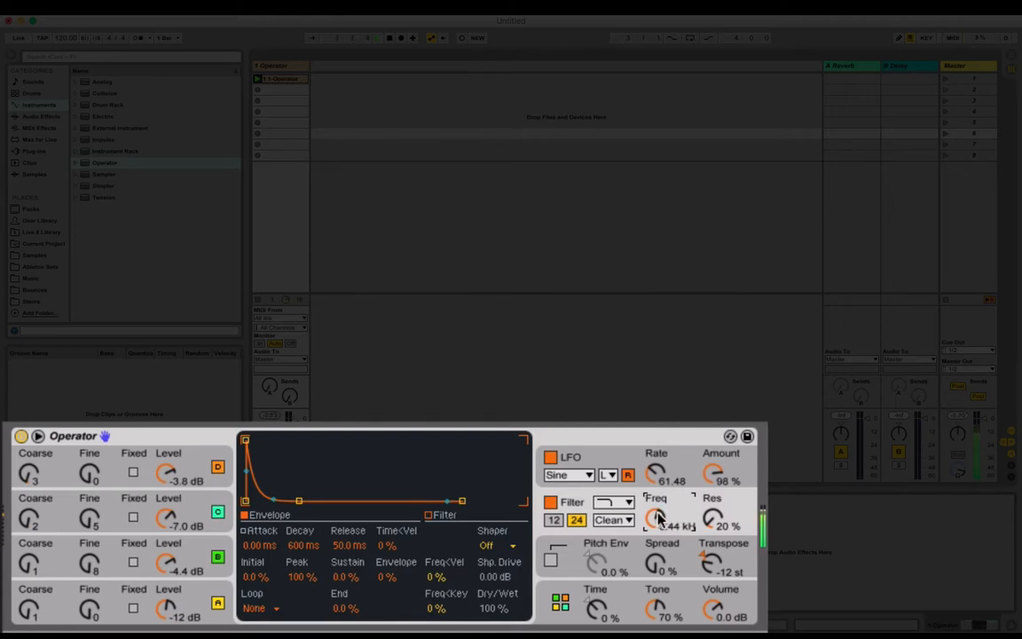
left_click_drag(658, 518, 659, 531)
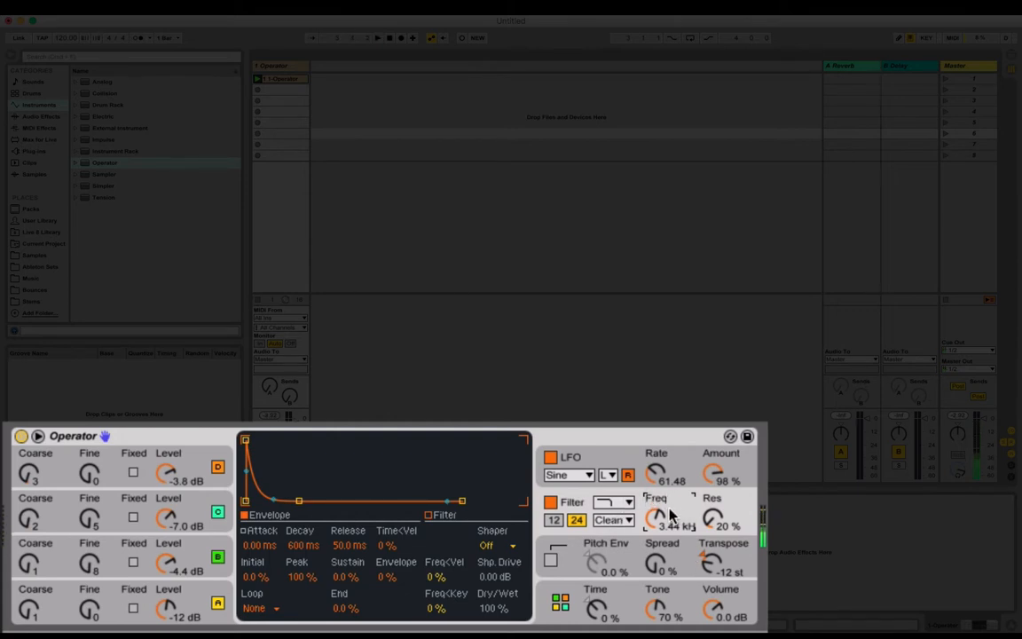
left_click(578, 459)
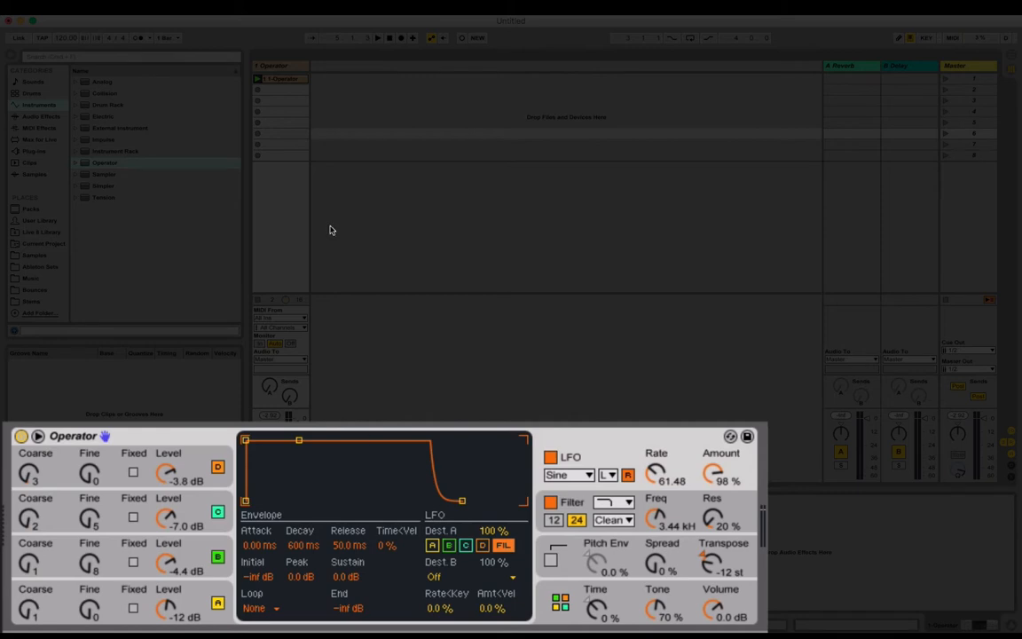
- Compare where the chord clip's notes end with the envelopes of oscillator A, the LFO and the filter
double_click(285, 84)
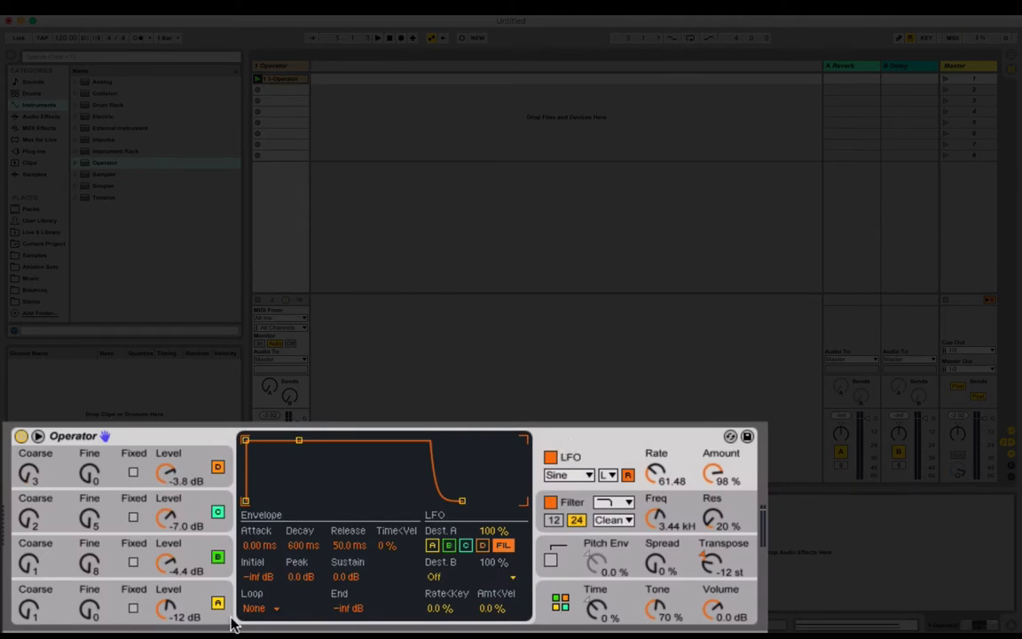
left_click(193, 596)
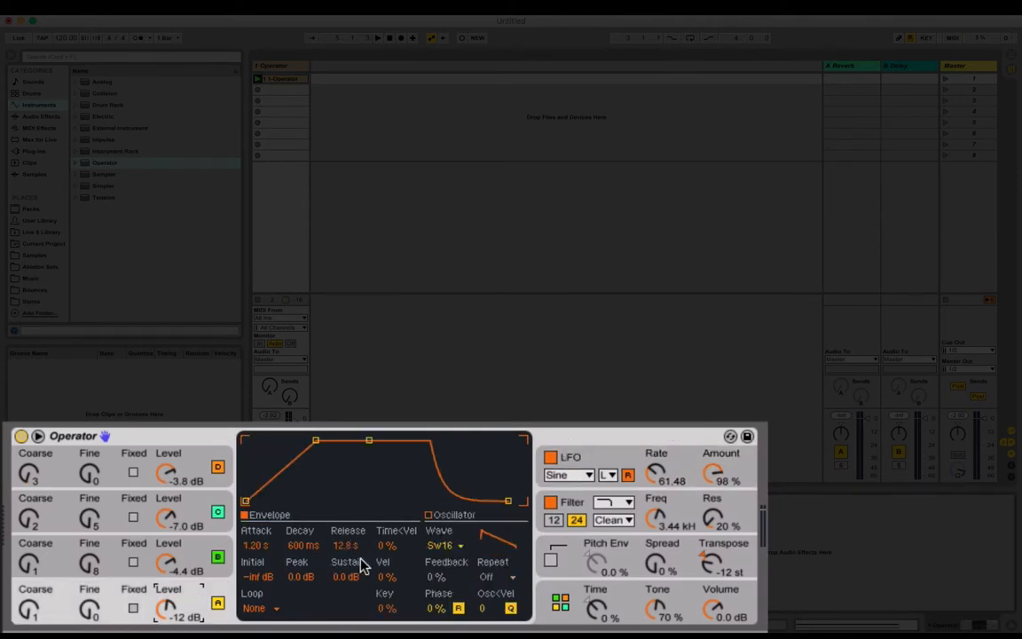
left_click(589, 465)
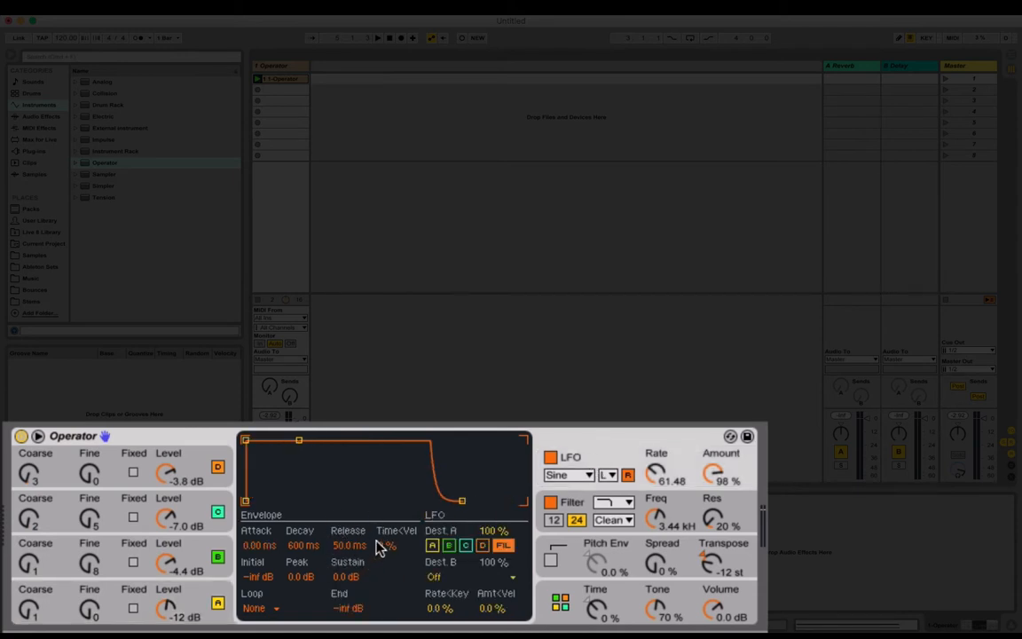
left_click(289, 80)
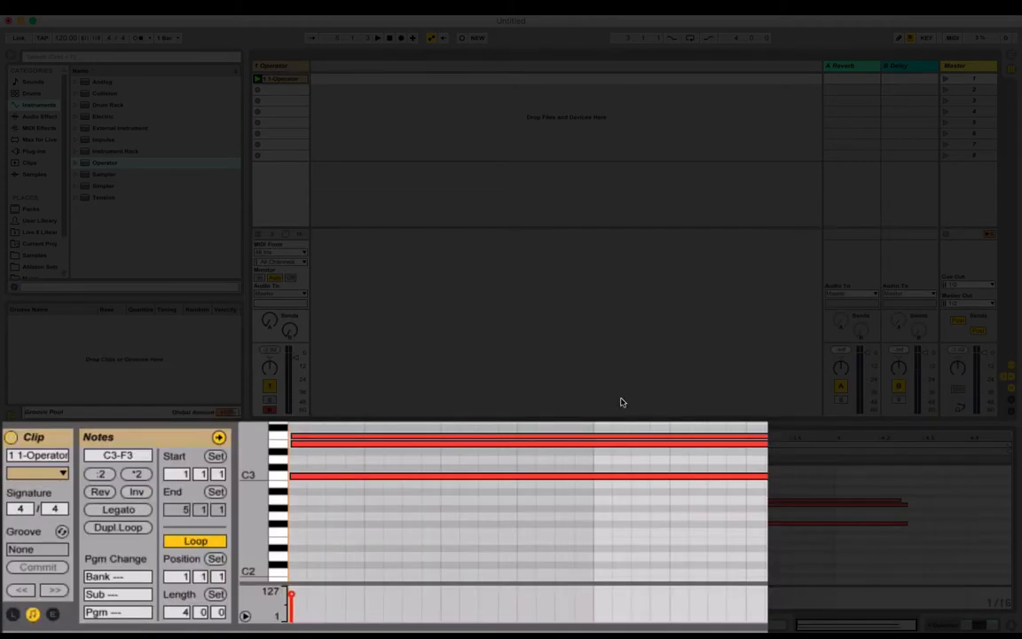
left_click_drag(915, 487, 945, 574)
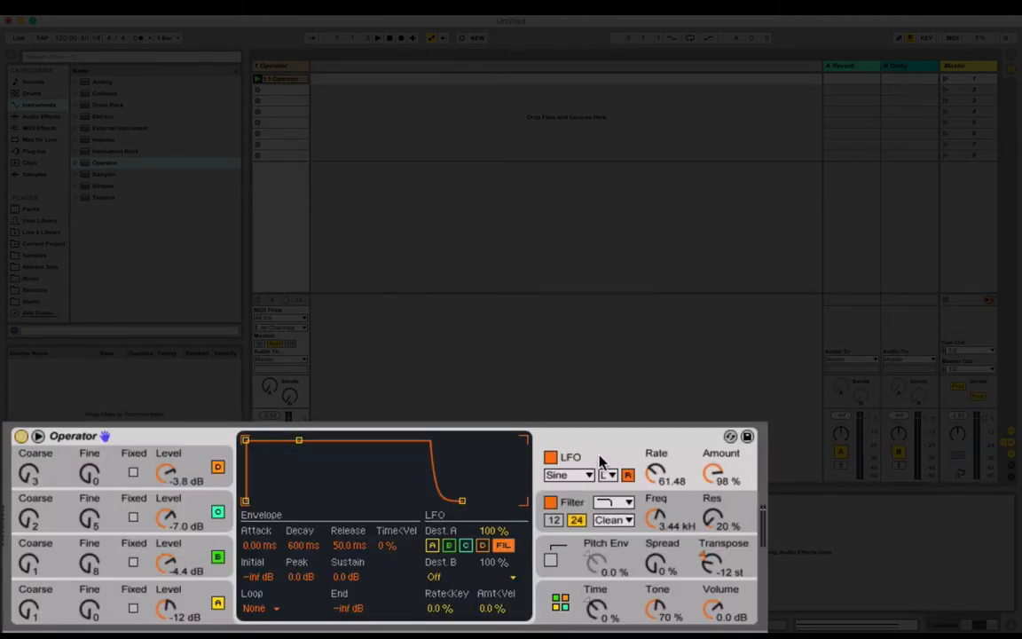
left_click(577, 508)
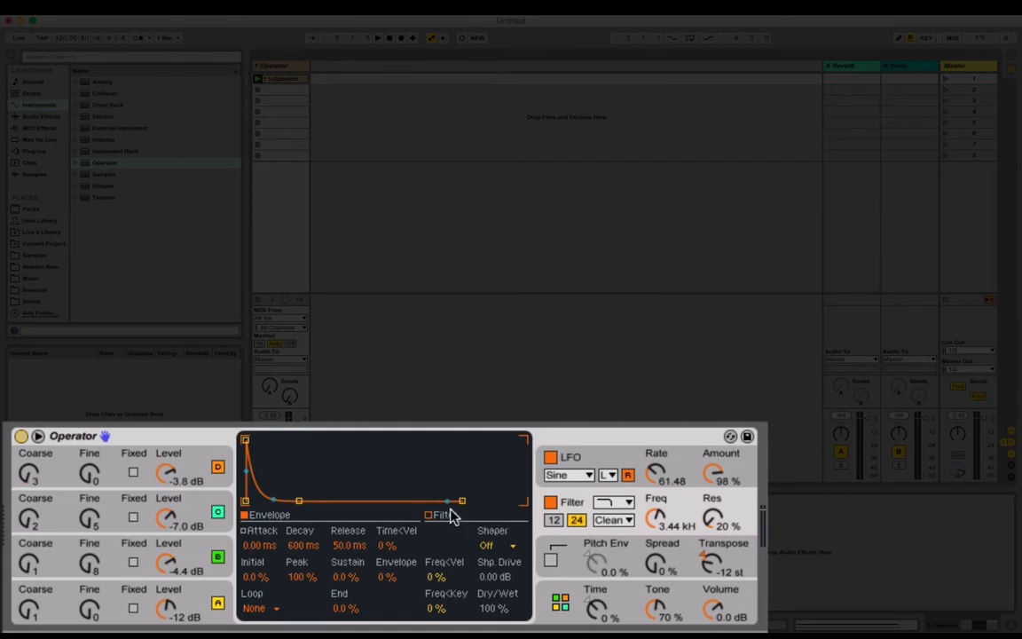
left_click(596, 467)
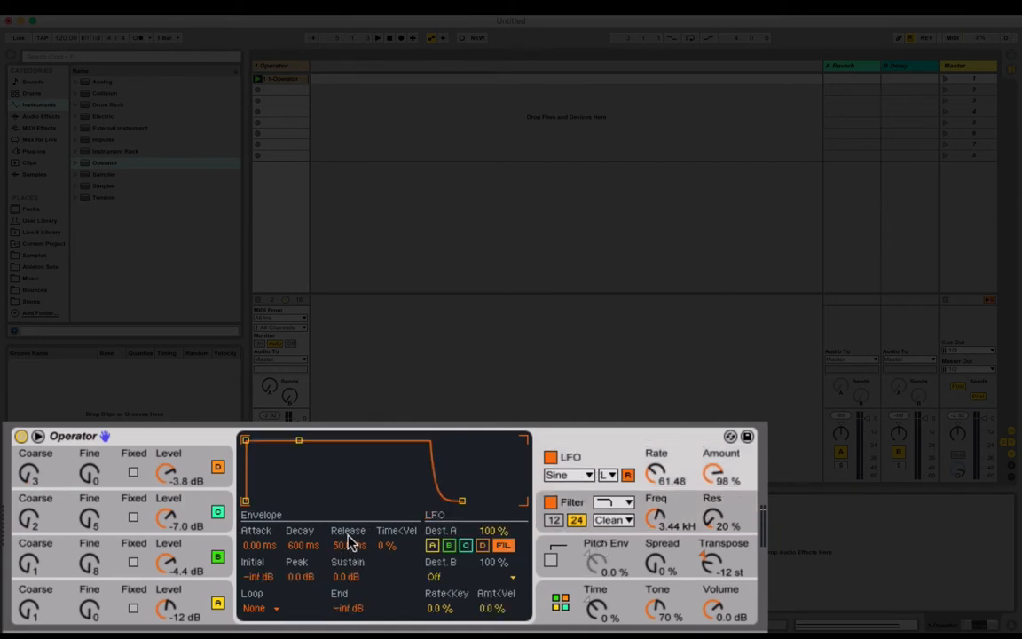
left_click(572, 507)
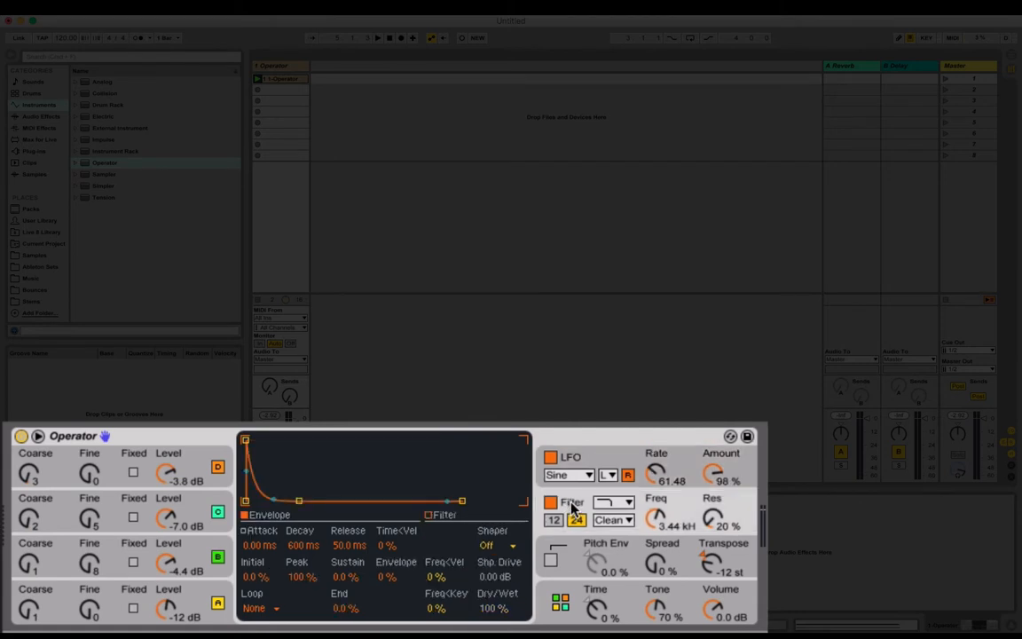
left_click(569, 457)
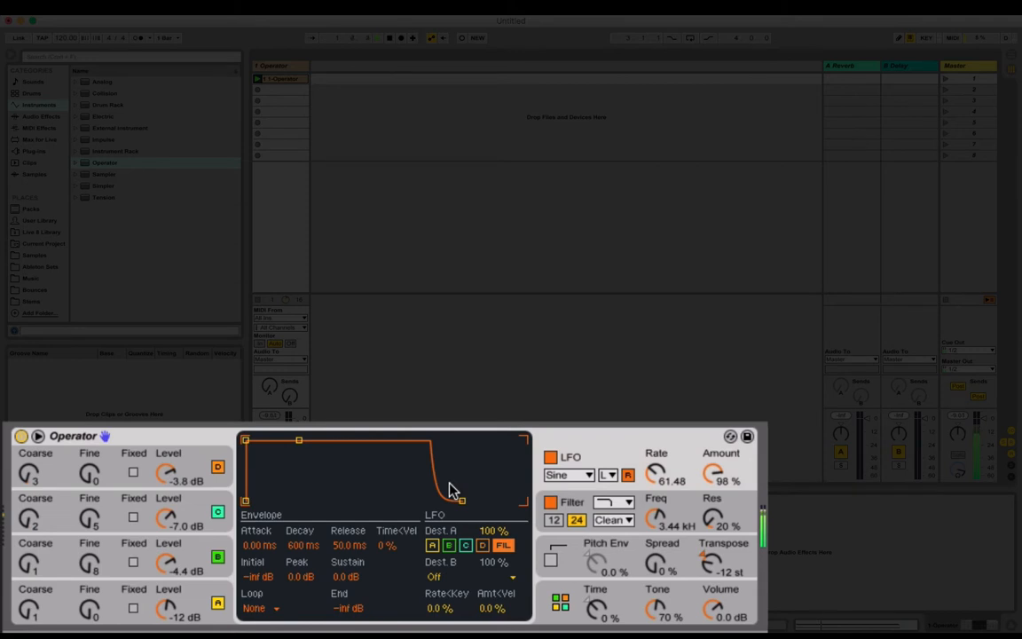
double_click(294, 82)
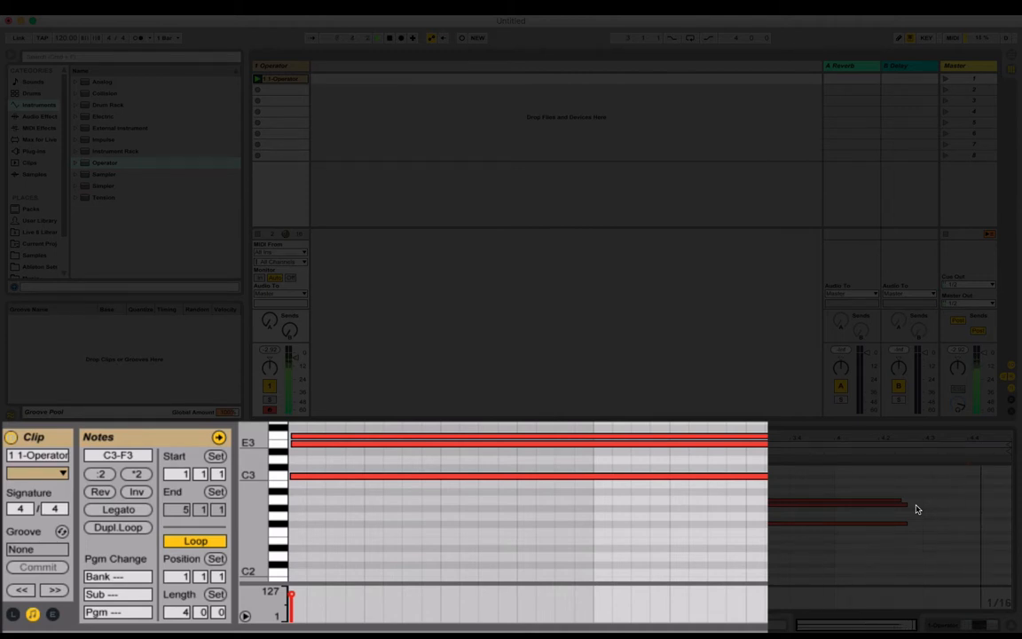
mouse_move(923, 523)
left_mouse_down()
mouse_move(927, 536)
mouse_move(930, 504)
left_mouse_up()
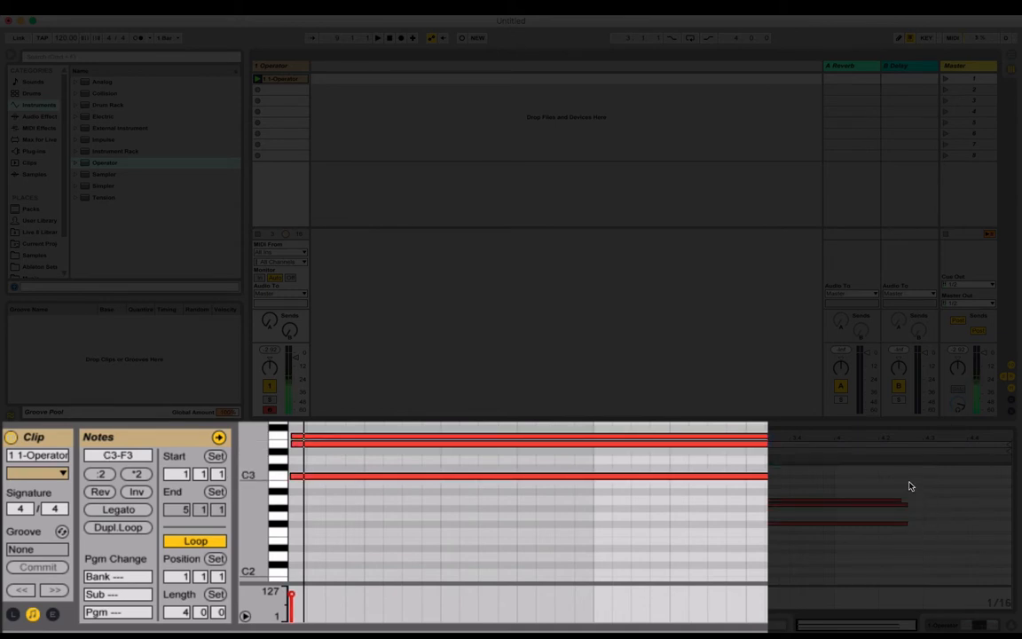
key("shift+Tab")
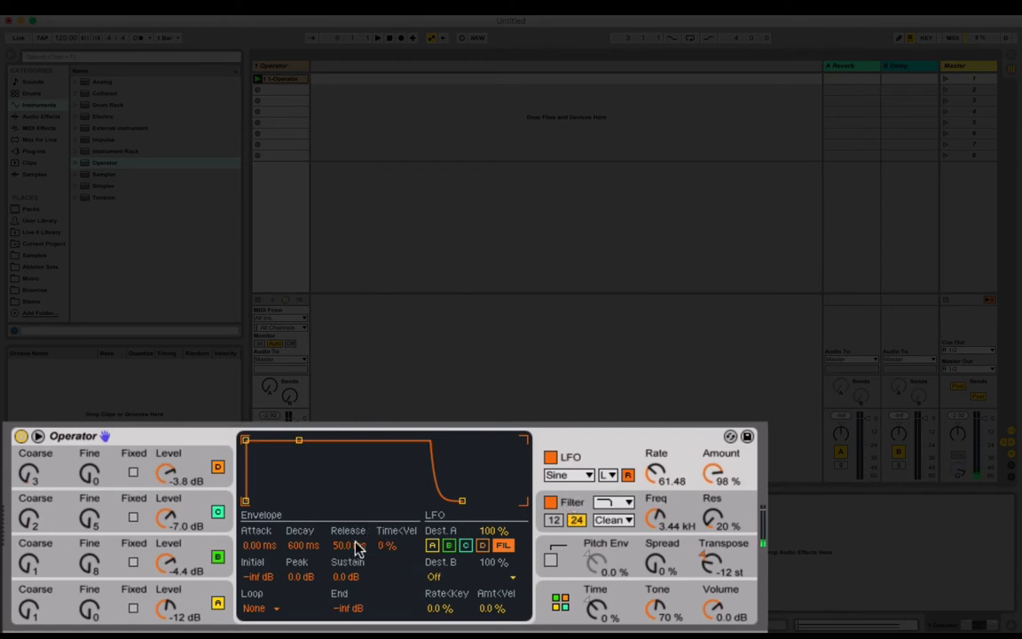
- Raise the LFO envelope's Release to about 19.6 s and compare it with the envelopes of oscillators A to D
left_click_drag(355, 550, 373, 493)
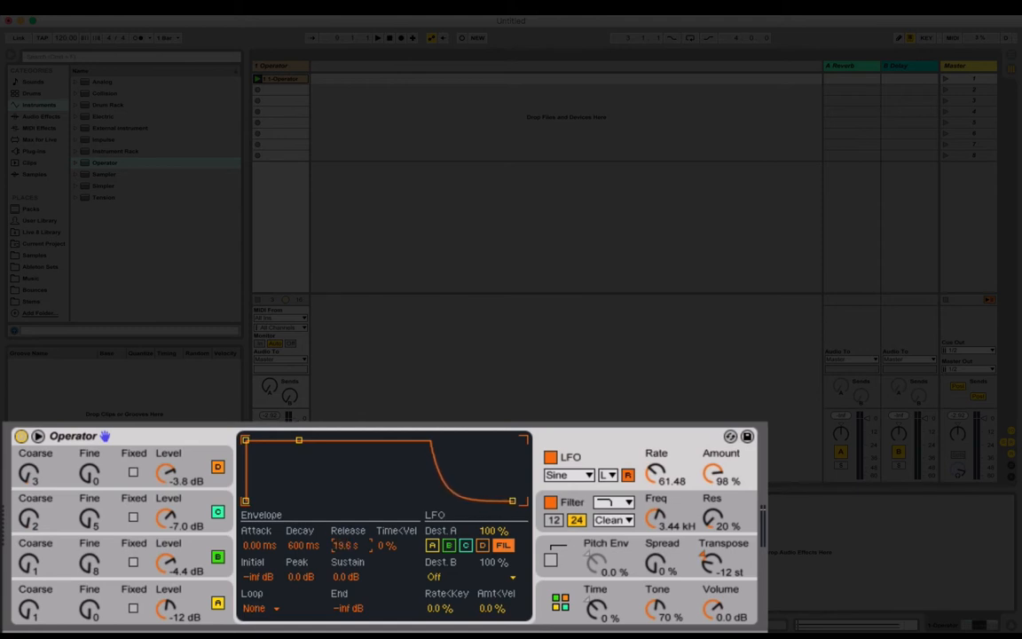
left_click(166, 607)
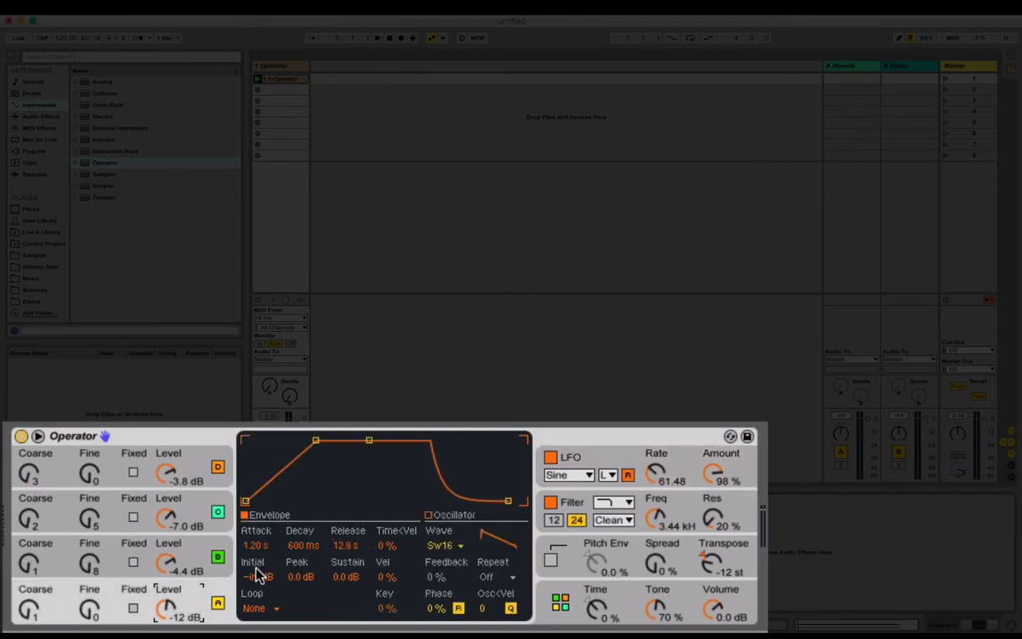
left_click(188, 545)
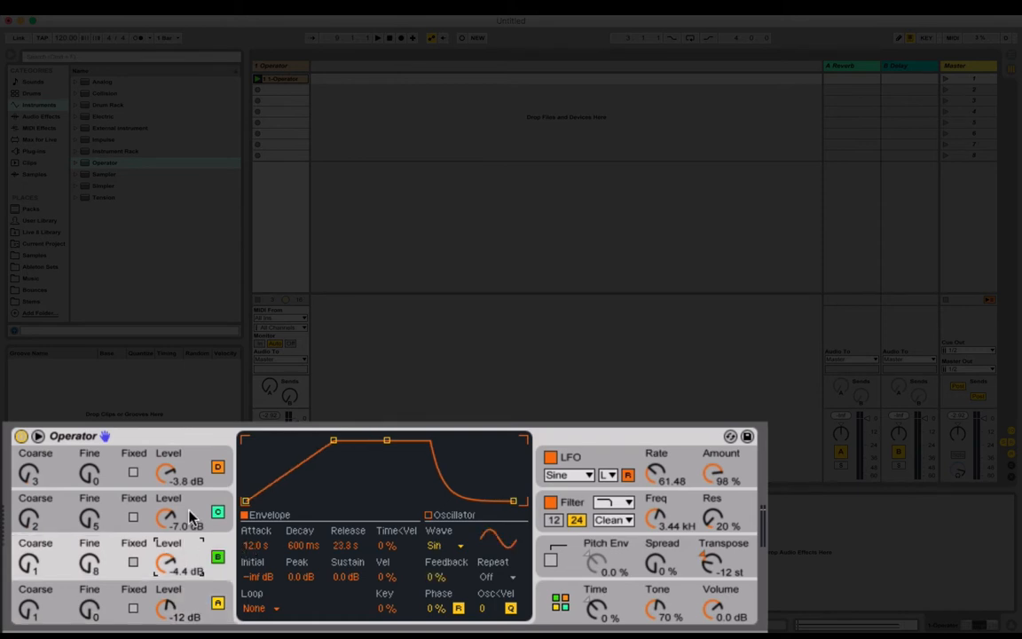
left_click(190, 515)
left_click(191, 474)
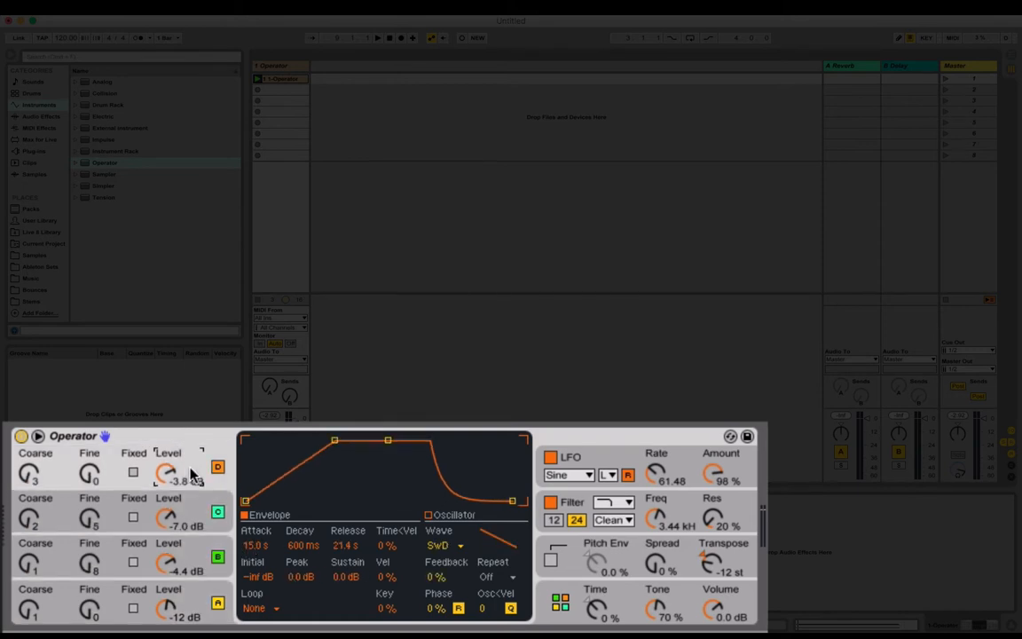
left_click(191, 607)
left_click(584, 469)
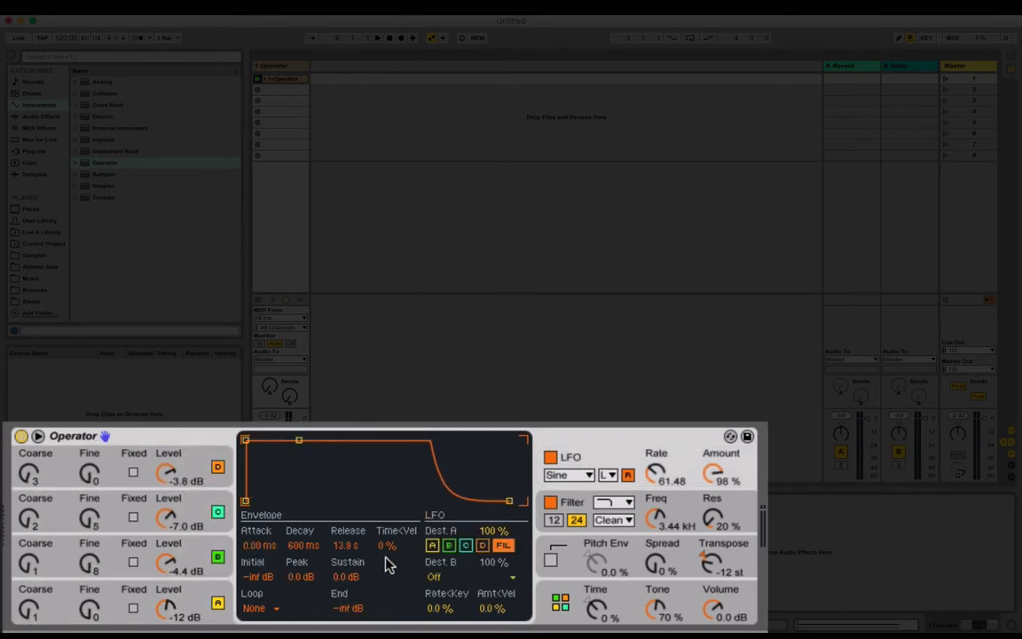
- Set the LFO envelope's Release to 30 s
left_click(347, 545)
mouse_move(347, 545)
left_mouse_down()
mouse_move(347, 510)
mouse_move(344, 549)
left_mouse_up()
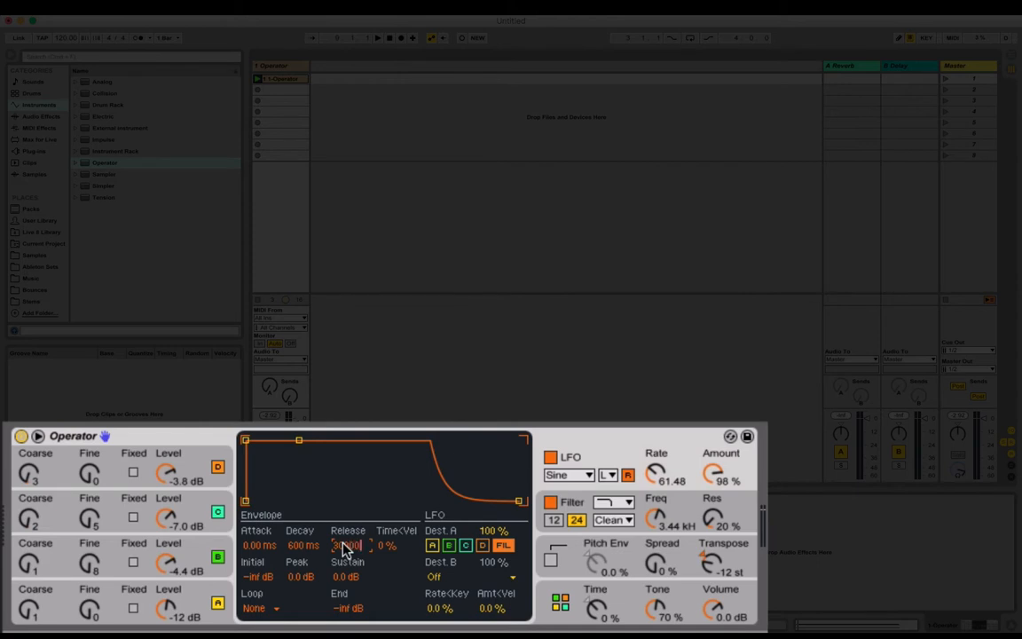
key("Return")
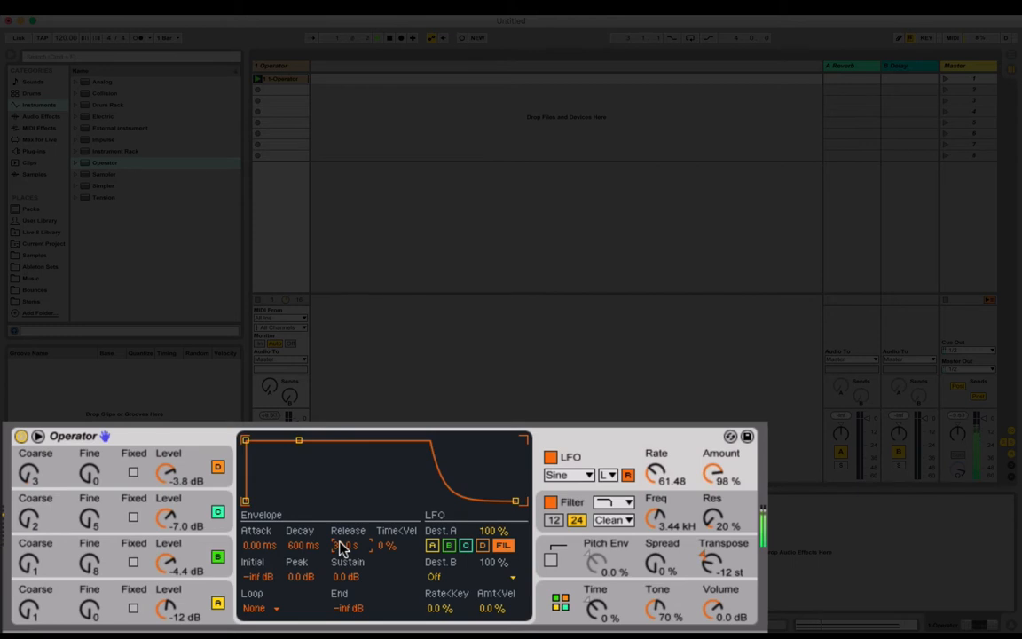
- Review the chord clip's note ends, stop playback, and turn off the LFO's retrigger (R) in Operator
left_click(294, 80)
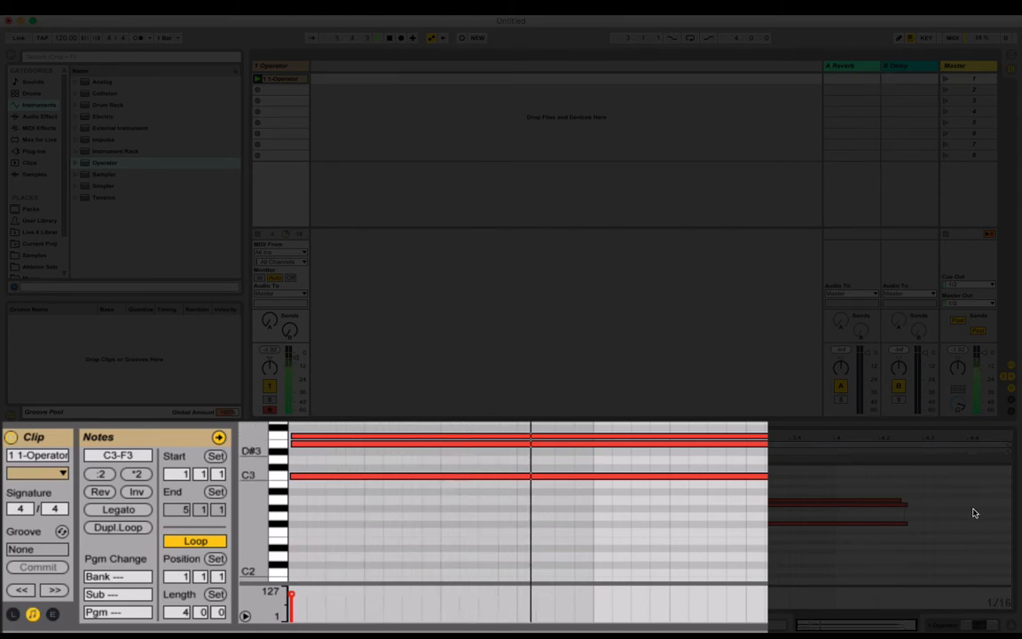
key("space")
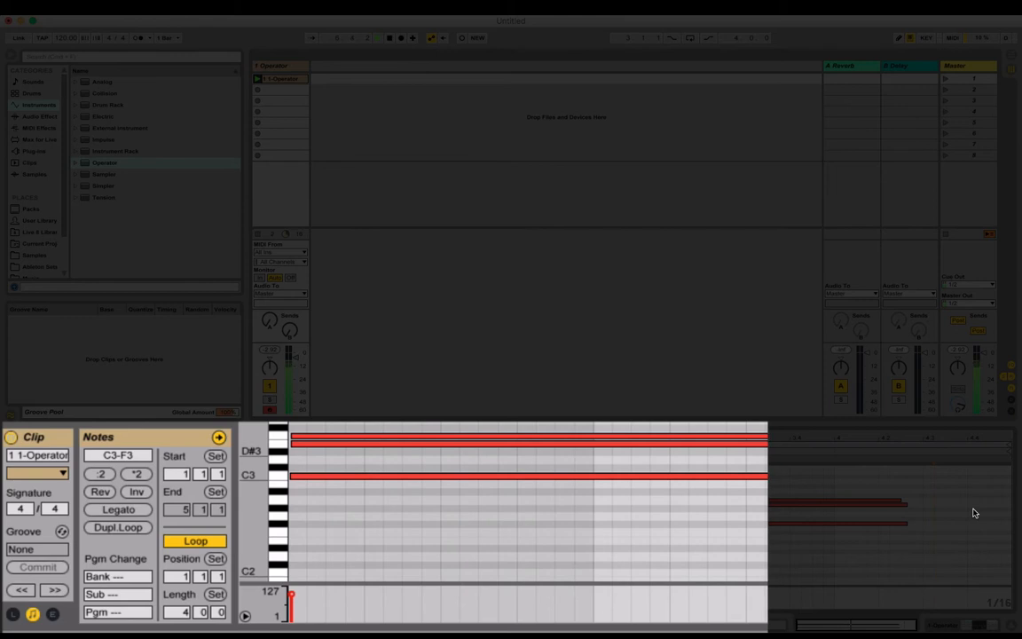
key("shift+Tab")
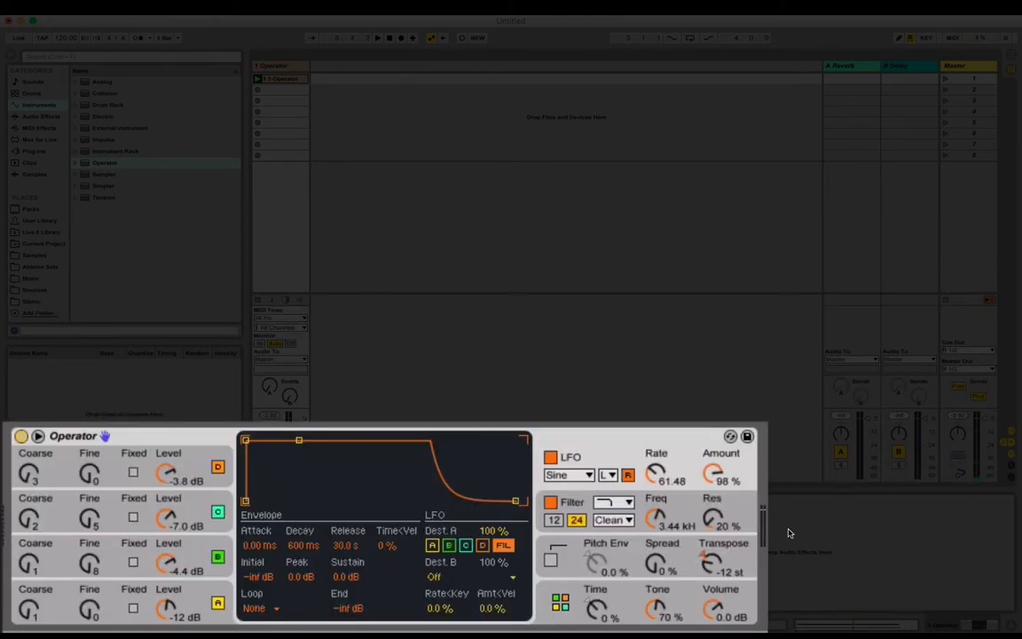
key("shift+Tab")
left_click(284, 77)
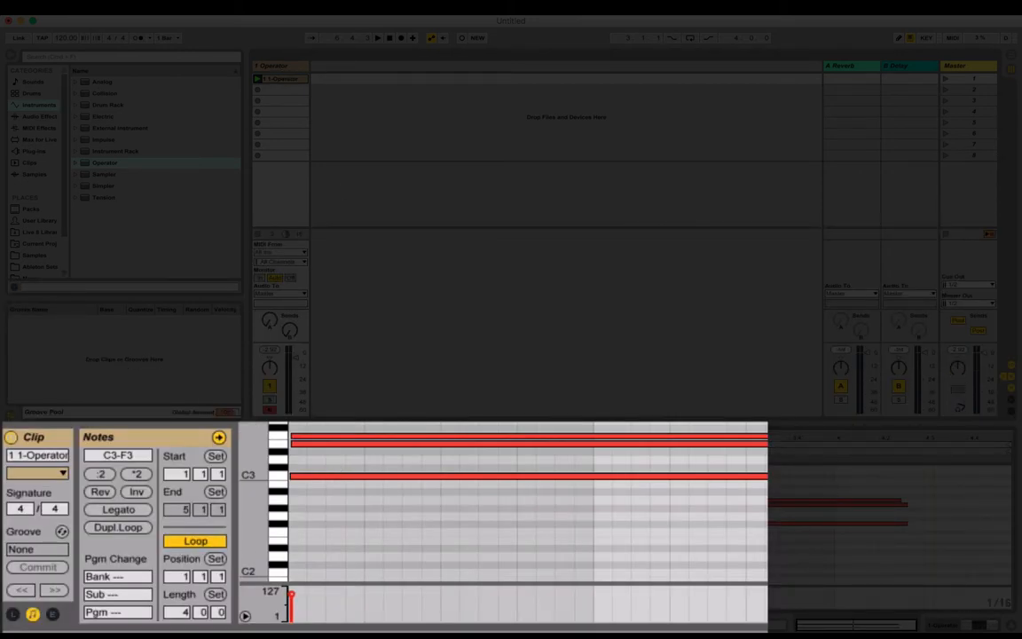
left_click(974, 623)
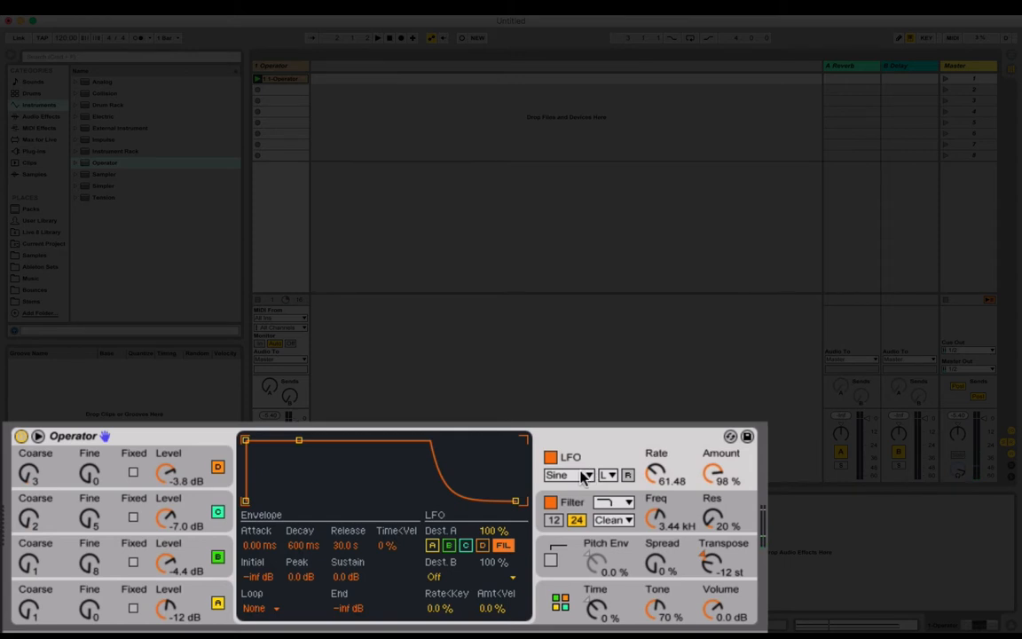
- Set the filter's Res to 41 % and Freq to 868 Hz, and reduce the LFO Amount
left_click(714, 522)
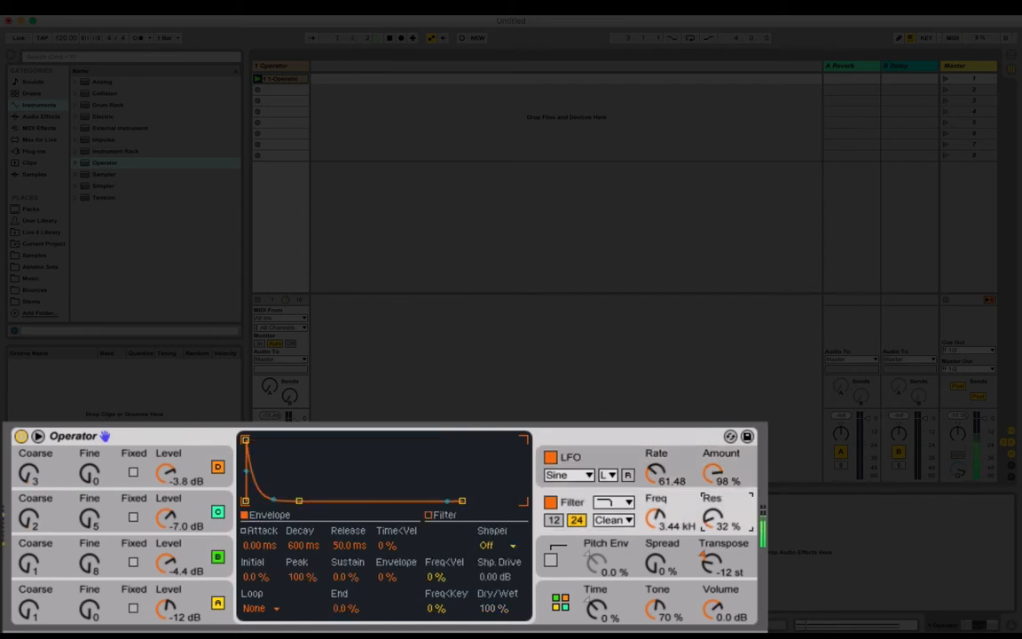
left_click_drag(656, 519, 657, 543)
left_click_drag(715, 479, 714, 511)
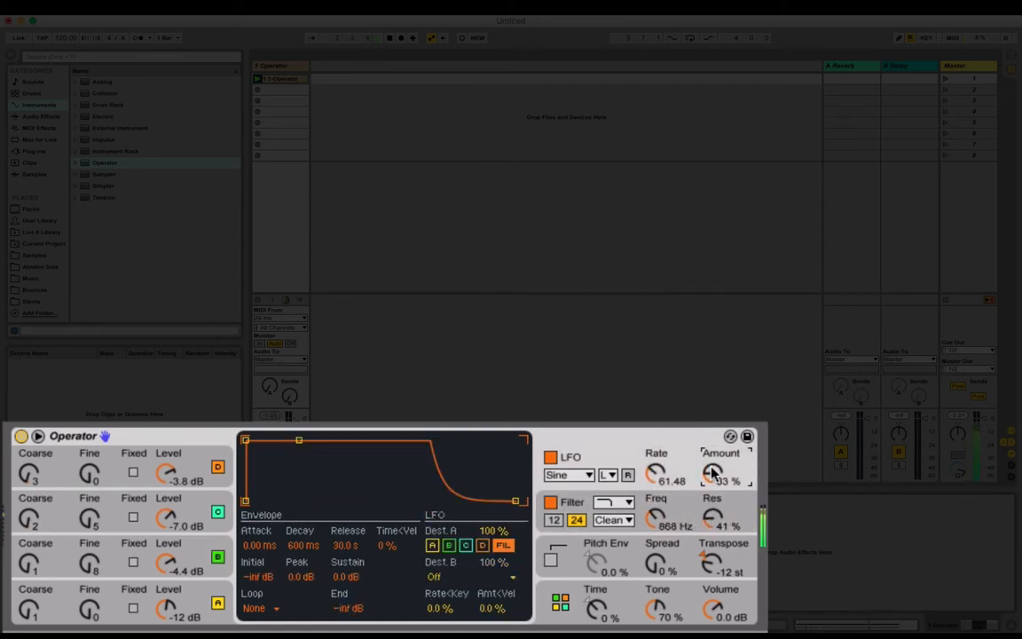
- Set the LFO Rate to 38.30 and the filter's Freq to 1.31 kHz, and review the available LFO waveforms
left_click_drag(655, 472, 590, 438)
left_click_drag(677, 517, 676, 509)
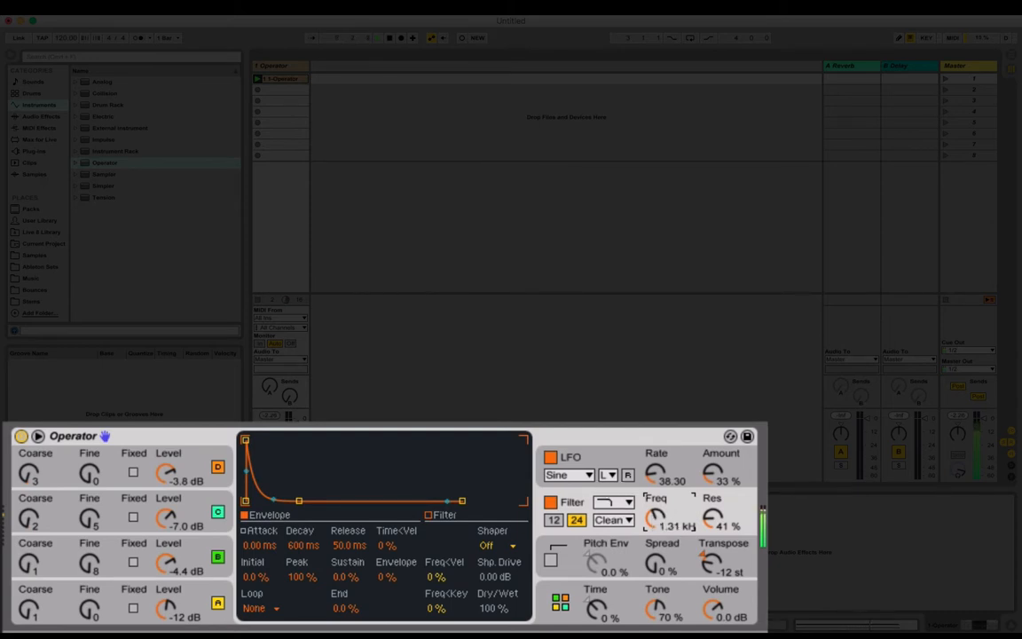
left_click(588, 474)
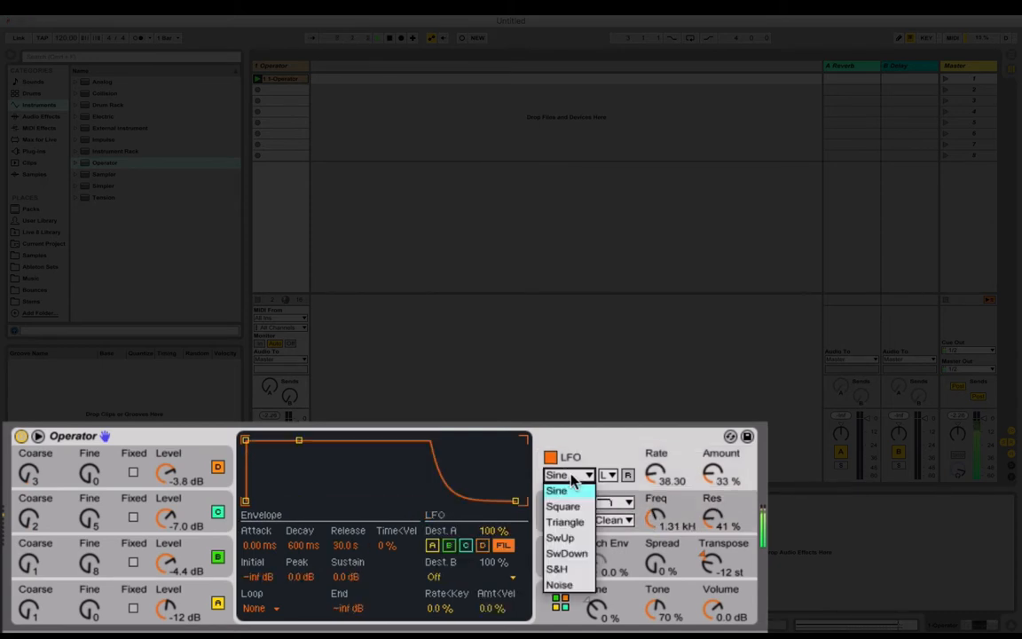
left_click(620, 445)
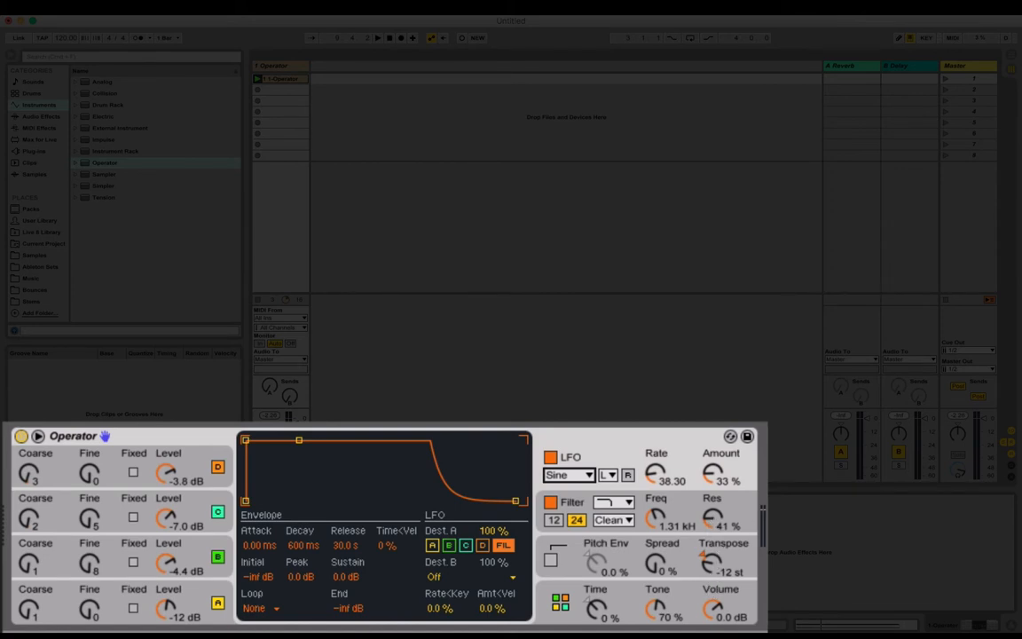
- Raise the filter's Res to 54 % and set Operator's Volume to -6 dB
left_click_drag(714, 521, 714, 515)
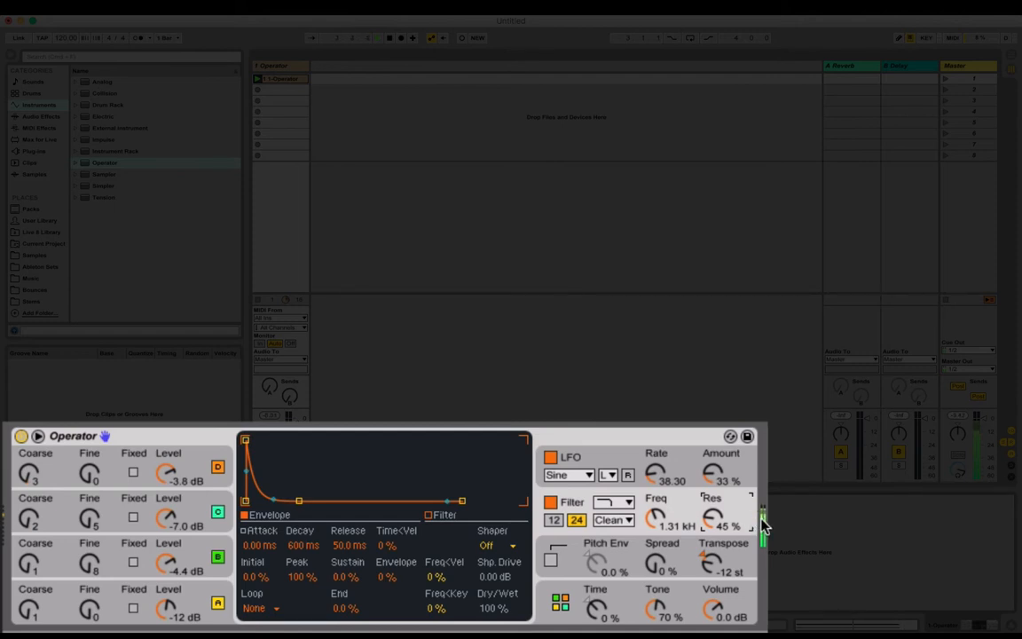
left_click_drag(709, 529, 709, 527)
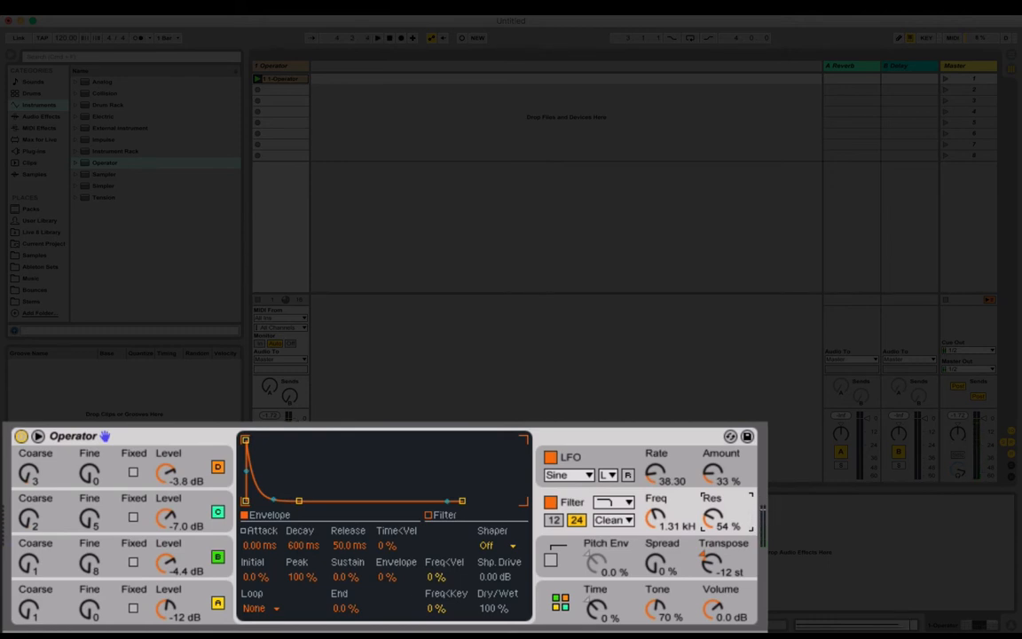
left_click(715, 608)
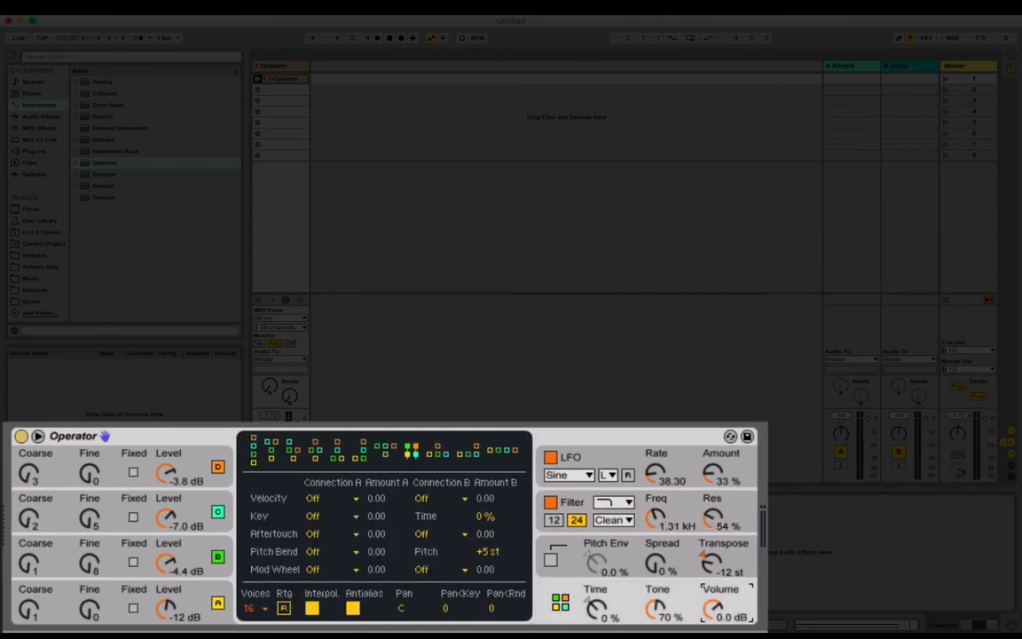
type("-6")
key("Return")
key("space")
- Try the band-pass filter type with Freq lowered to 298 Hz
left_click(612, 502)
left_click(612, 506)
left_click(612, 504)
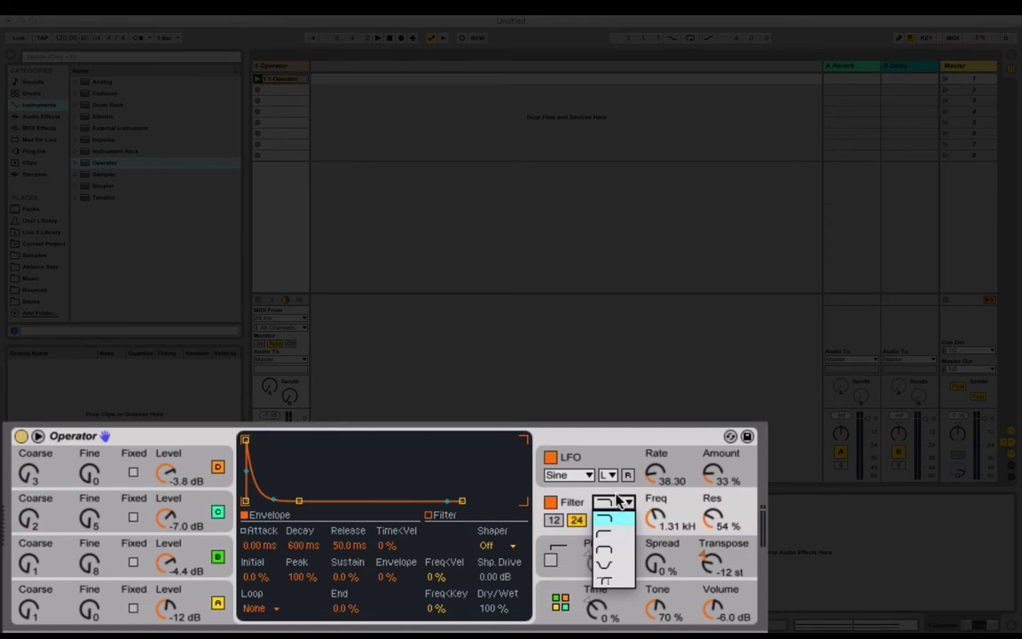
left_click(618, 533)
left_click(612, 503)
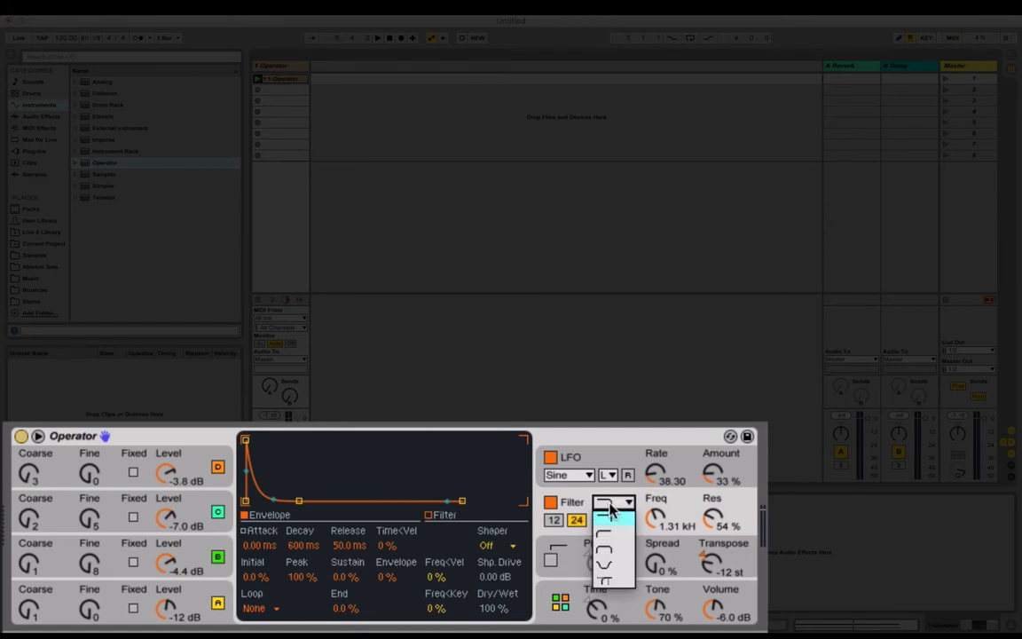
left_click(617, 554)
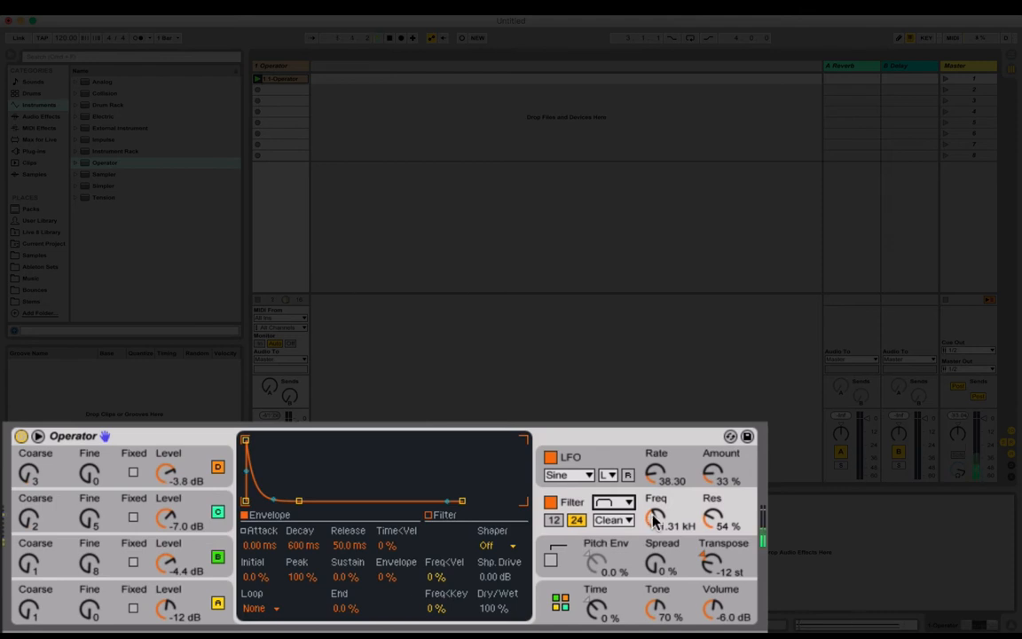
left_click(652, 522)
left_click_drag(654, 522, 654, 559)
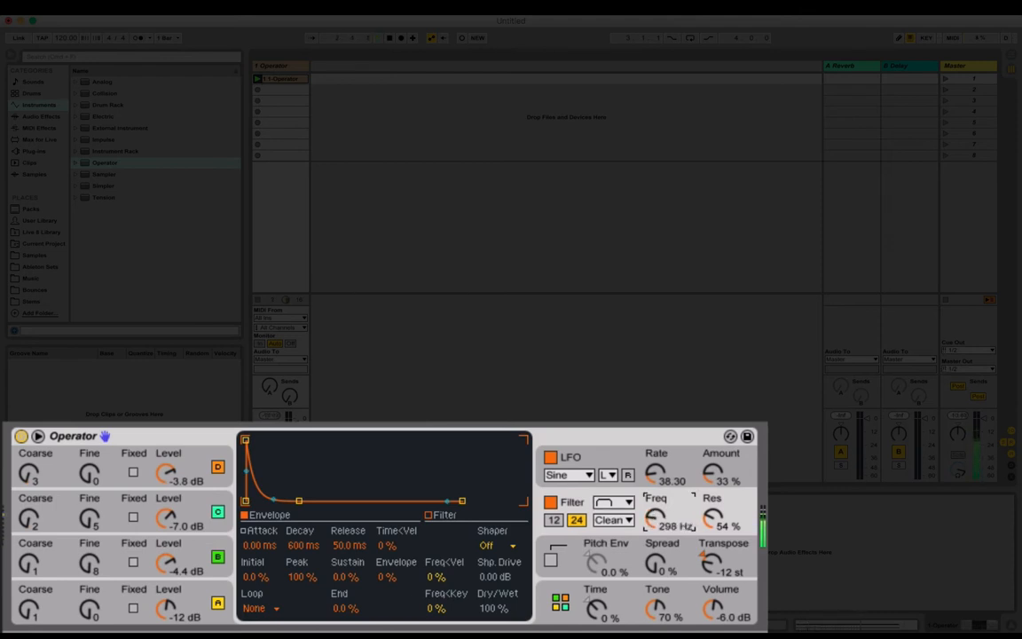
- Try the high-pass filter type with Freq at 1.06 kHz, and switch back to the low-pass type
left_click(612, 502)
left_click(615, 533)
left_click_drag(656, 521, 655, 500)
left_click(627, 504)
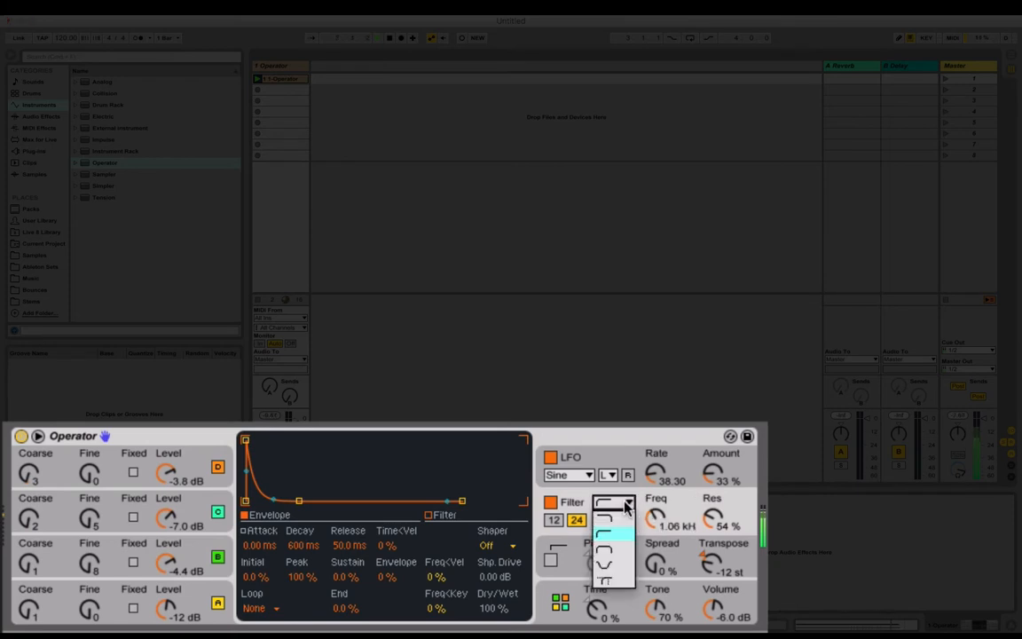
left_click(605, 518)
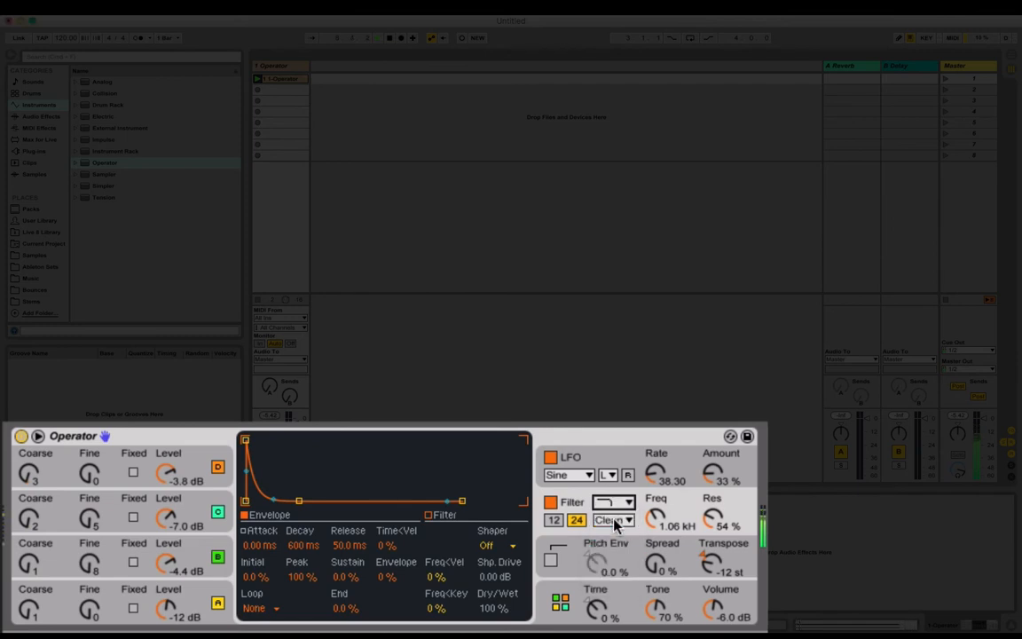
- Retune the LFO to Rate 49.39 and Amount 47 %, and the filter to Freq 3.11 kHz and Res 40 %
left_click_drag(654, 518, 654, 517)
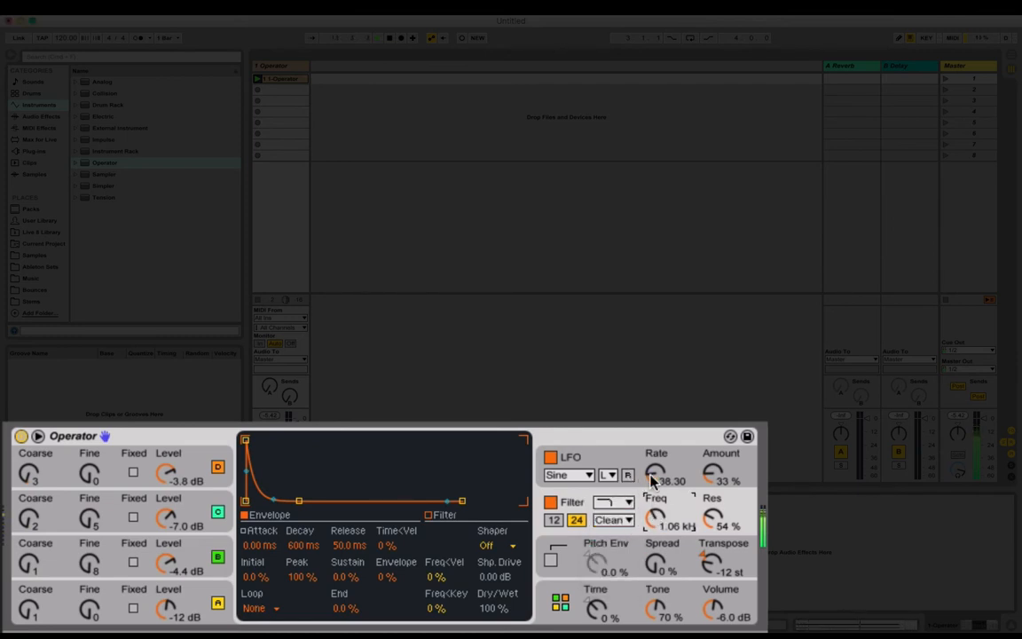
mouse_move(655, 475)
left_mouse_down()
mouse_move(655, 410)
mouse_move(655, 465)
left_mouse_up()
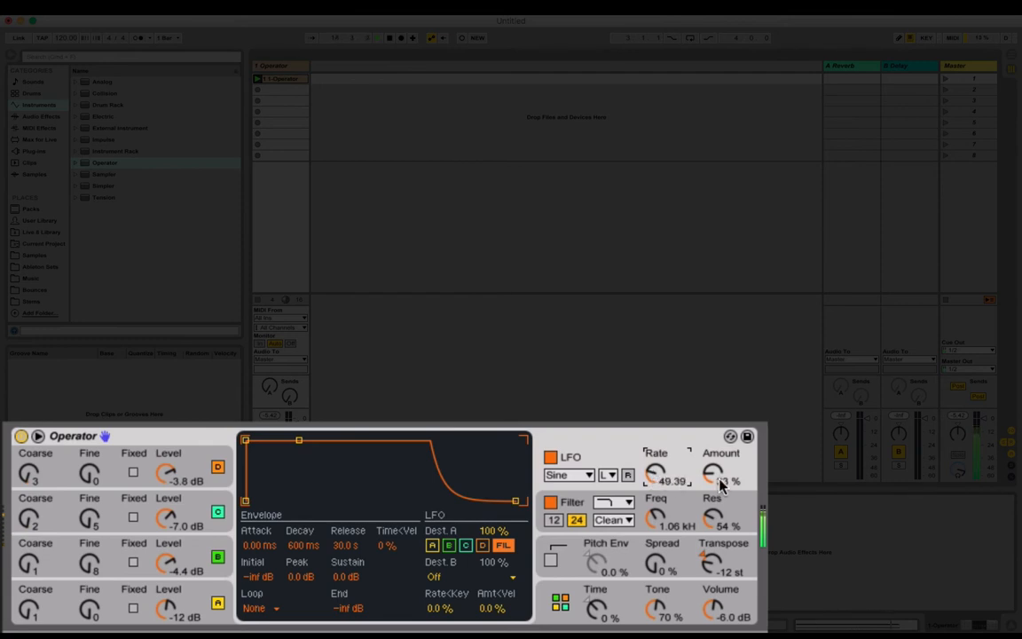
left_click_drag(713, 520, 655, 499)
left_click_drag(712, 475, 713, 464)
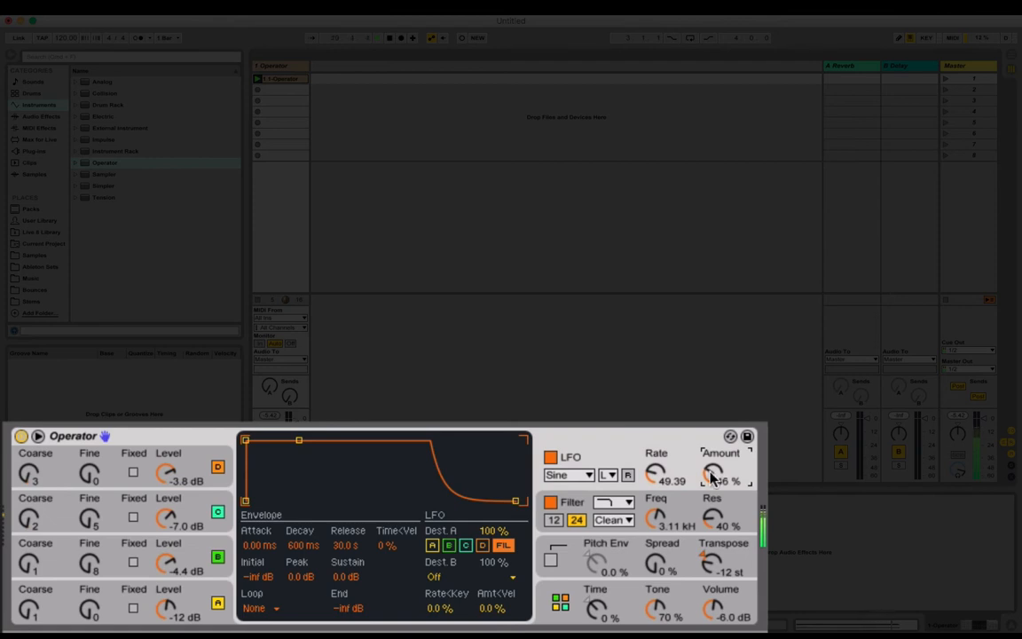
scroll(712, 478, "up", 1)
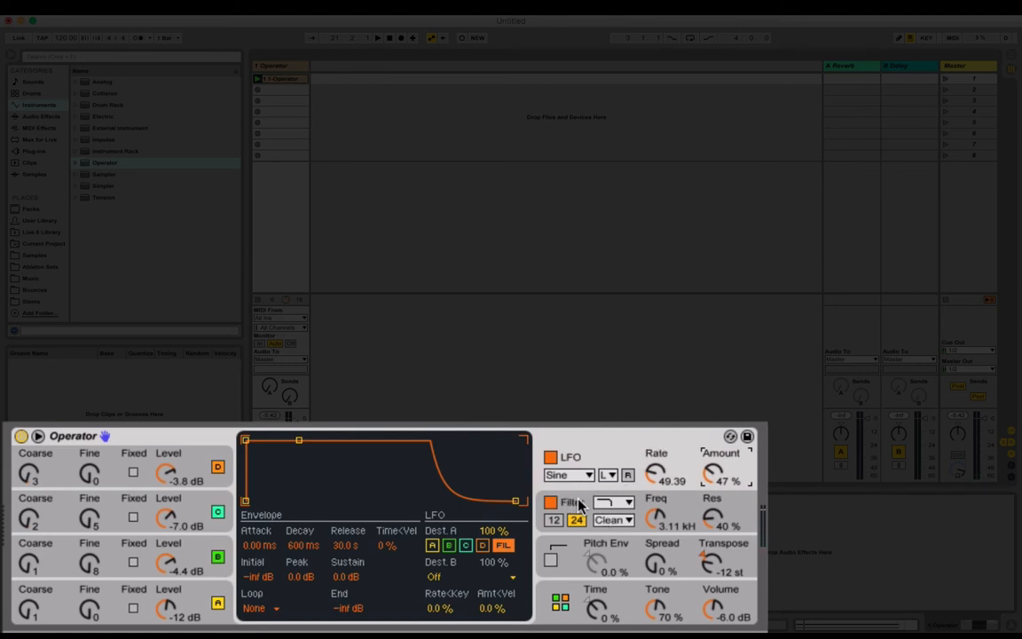
- Route the LFO's Dest. B to LFO Rate
left_click(592, 455)
left_click(432, 545)
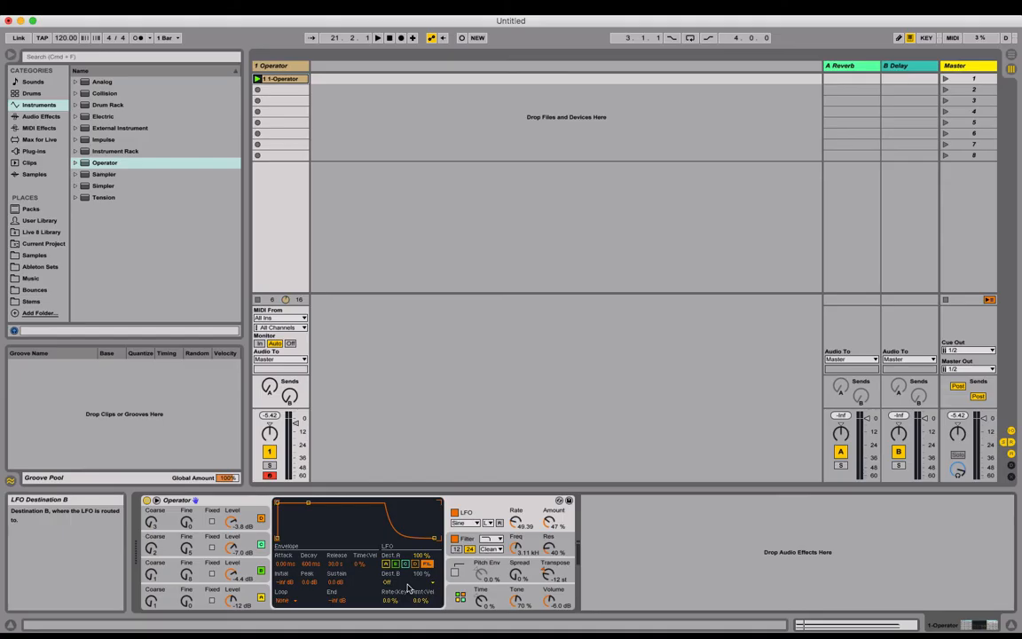
left_click(444, 582)
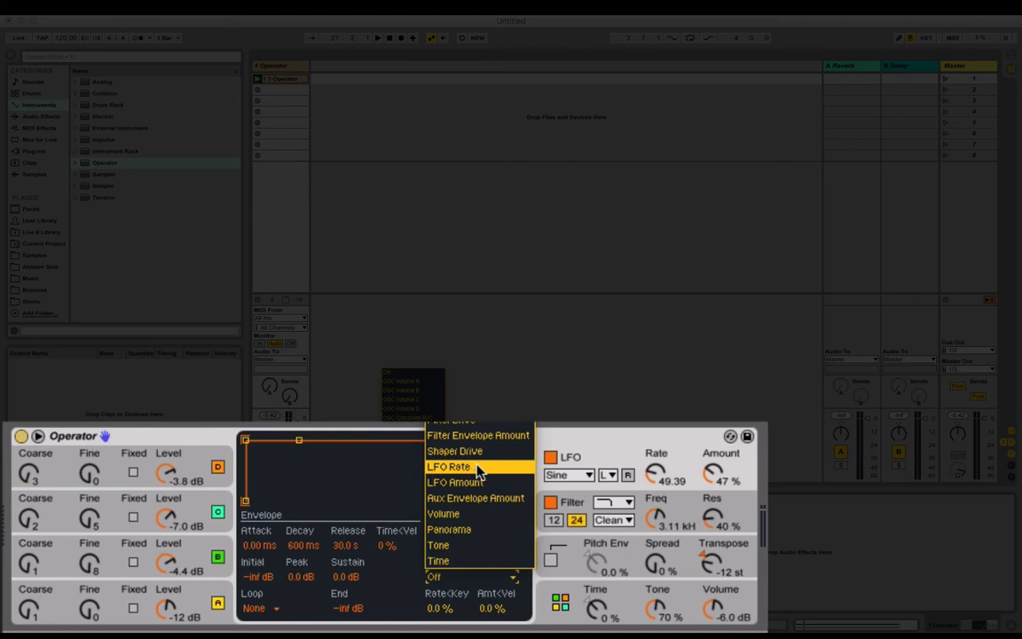
left_click(477, 467)
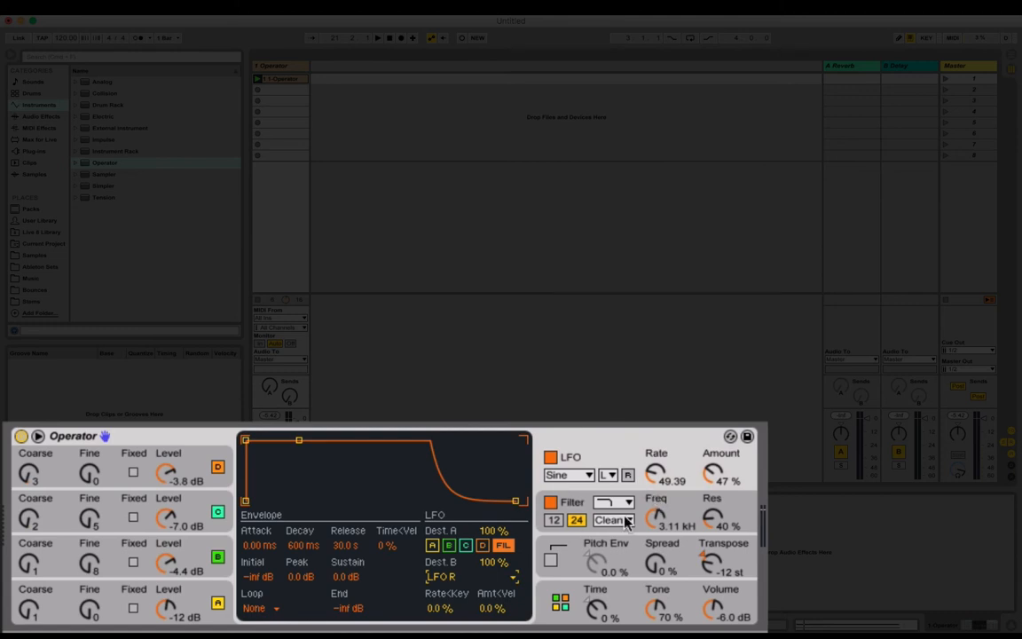
- Raise the LFO Amount to 100 % and set its Rate to 47.37
left_click(657, 479)
left_click_drag(713, 476, 714, 418)
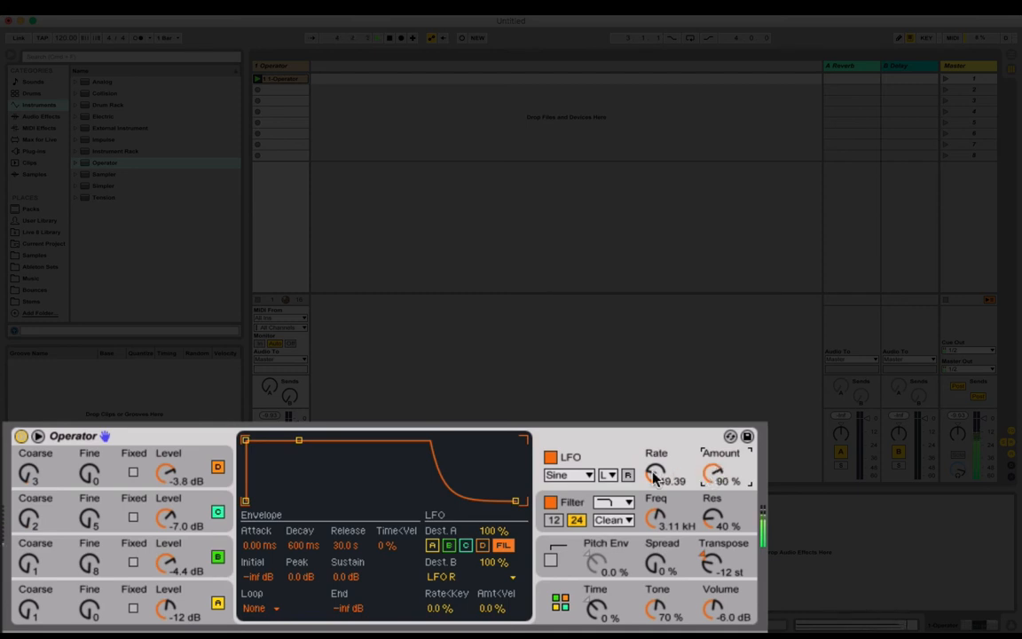
left_click_drag(707, 476, 708, 470)
left_click(657, 478)
mouse_move(658, 477)
left_mouse_down()
mouse_move(657, 462)
mouse_move(657, 483)
left_mouse_up()
mouse_move(654, 475)
left_mouse_down()
mouse_move(654, 439)
mouse_move(655, 475)
left_mouse_up()
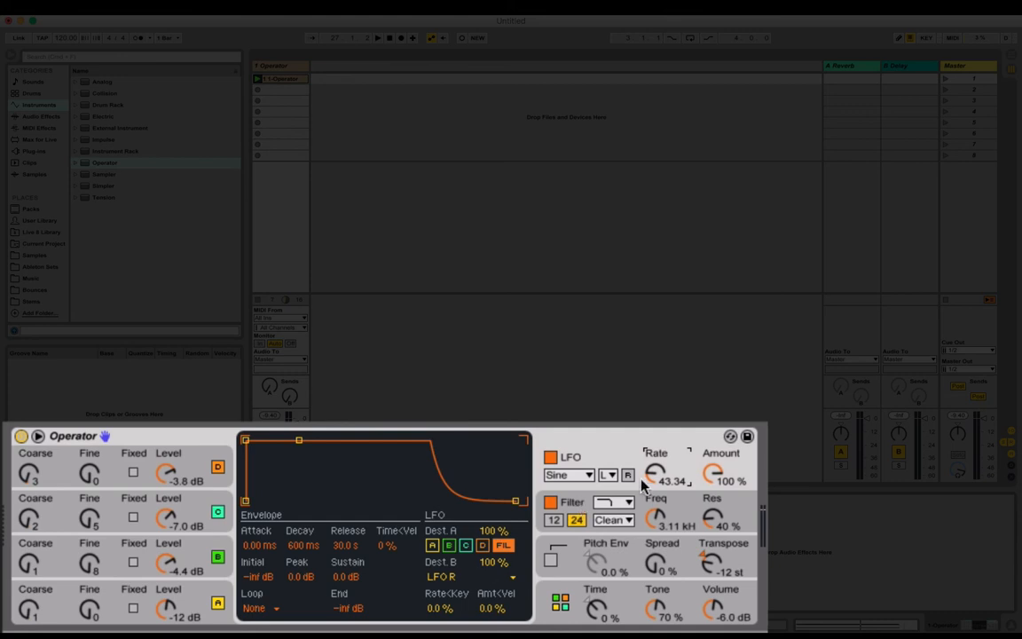
mouse_move(644, 484)
left_mouse_down()
mouse_move(644, 493)
mouse_move(644, 472)
left_mouse_up()
- Review the filter, LFO and oscillator A settings in Operator and look through the Audio Effects list in the browser
left_click(676, 506)
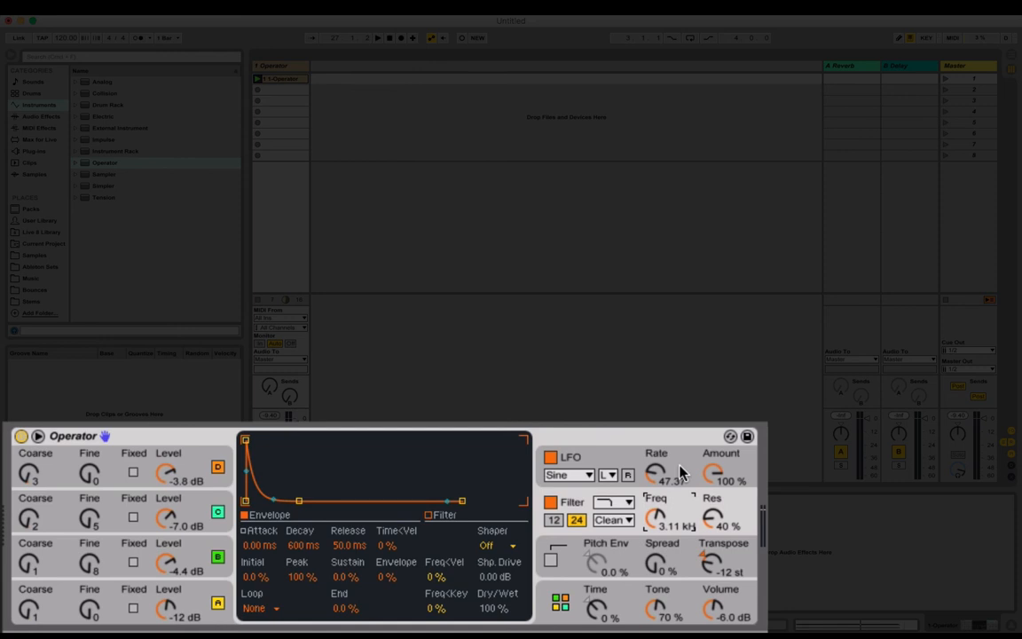
left_click(597, 460)
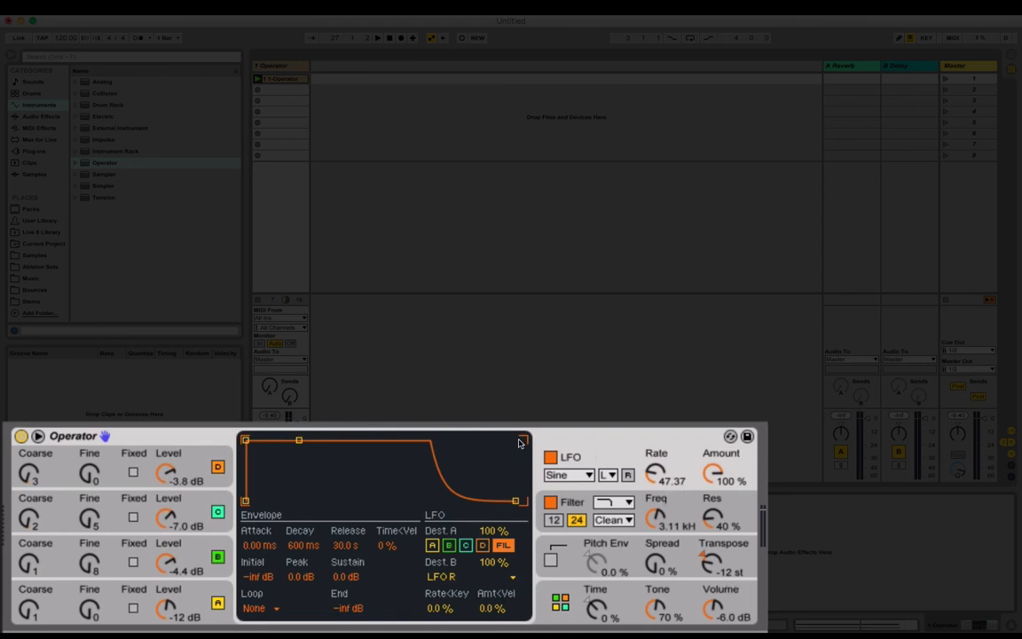
left_click(37, 116)
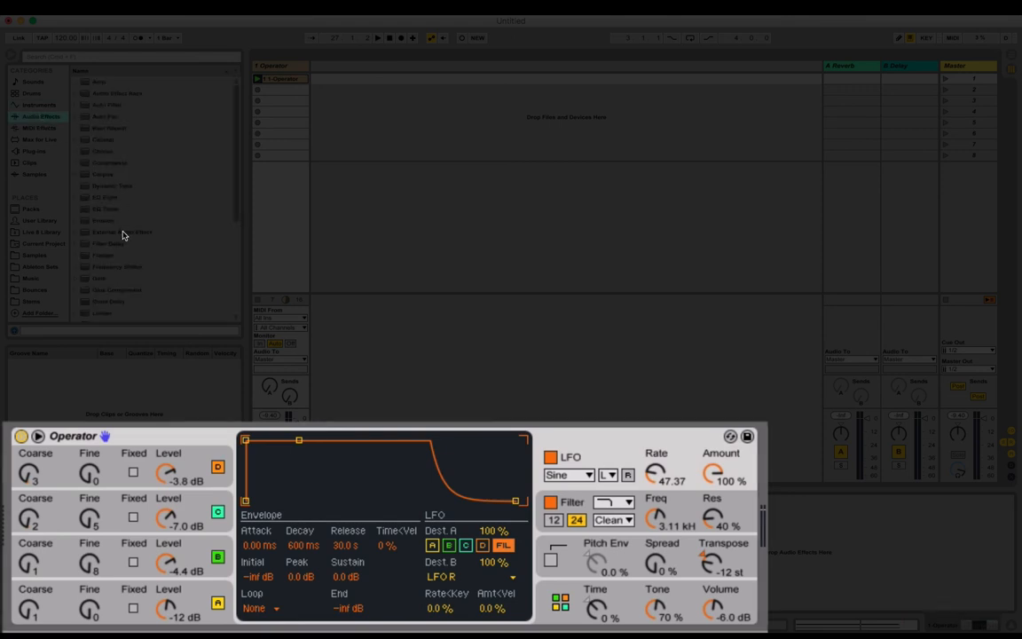
scroll(156, 258, "down", 5)
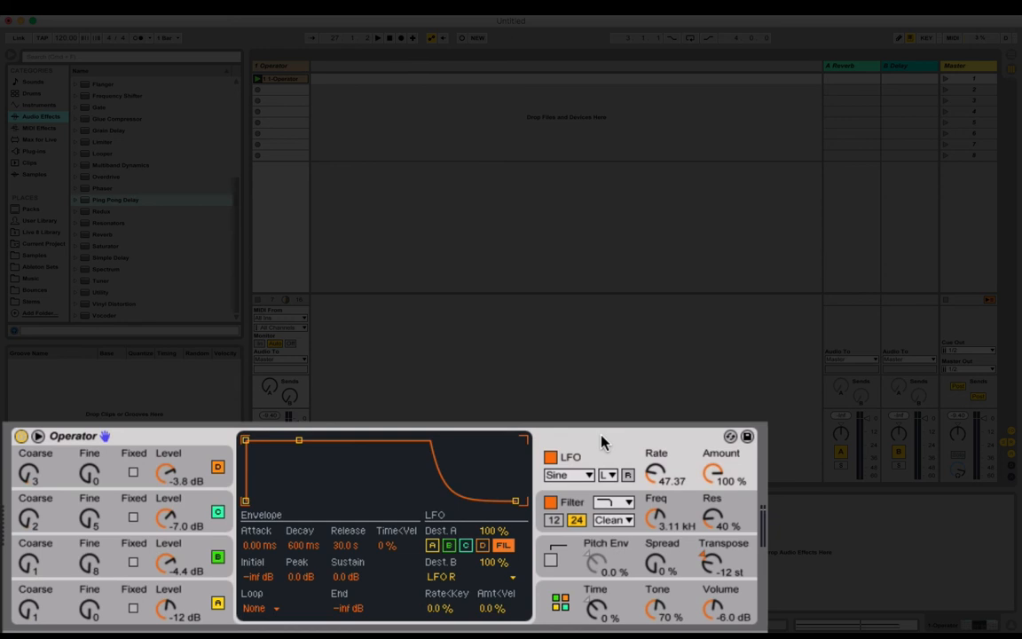
left_click(656, 519)
right_click(661, 519)
left_click(595, 462)
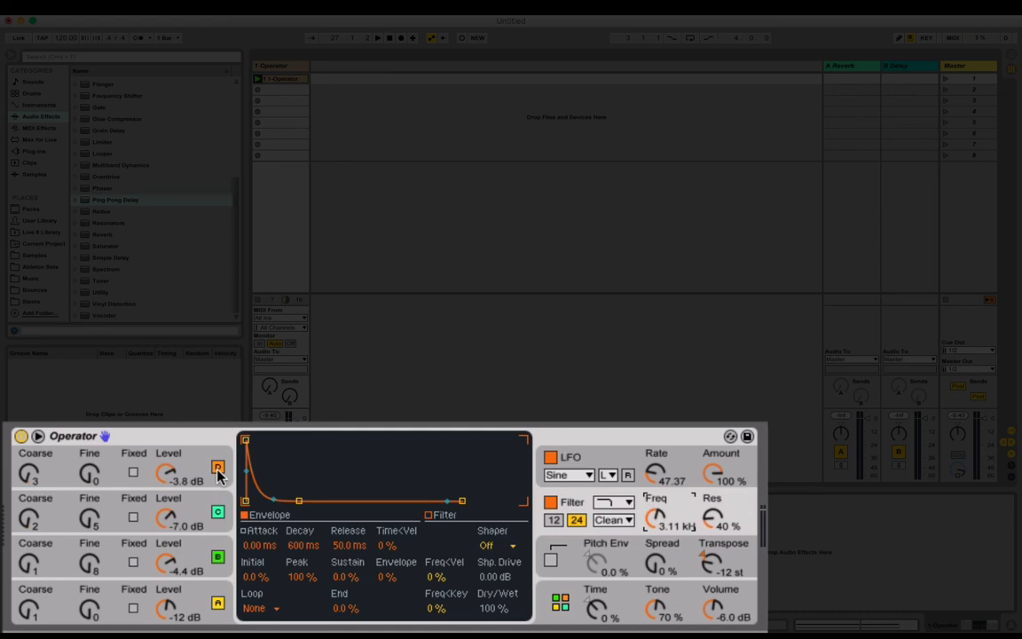
left_click(189, 599)
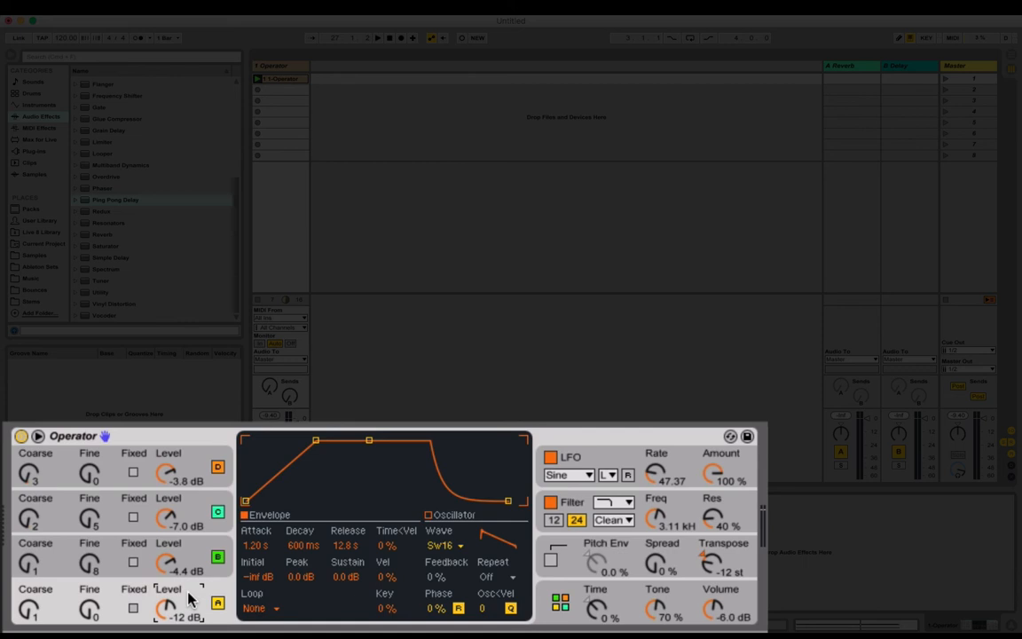